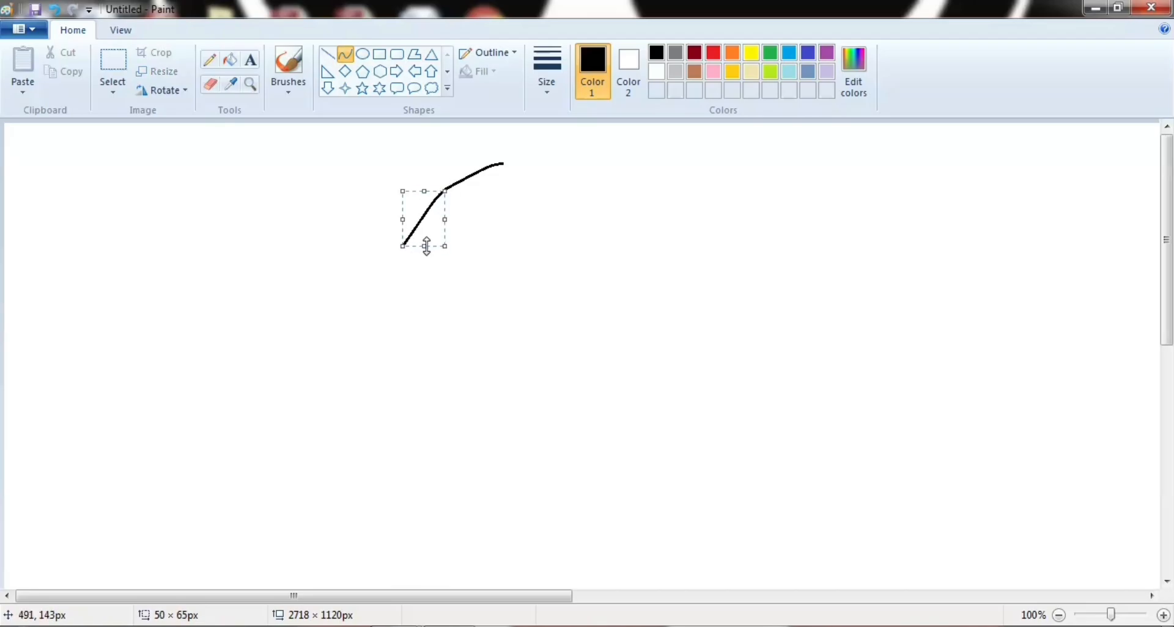
# Step: Finish the cap's back edge and draw the front of its crown as an arched curve about 133 × 70 px
pyautogui.click(496, 226)
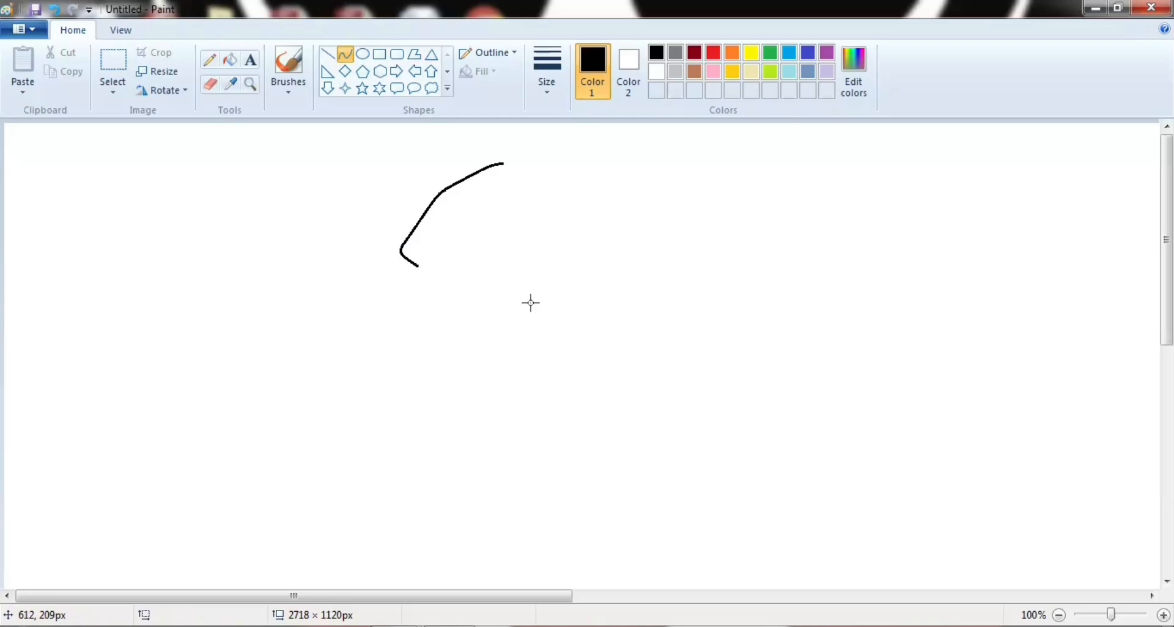
pyautogui.moveTo(513, 163); pyautogui.dragTo(629, 211)
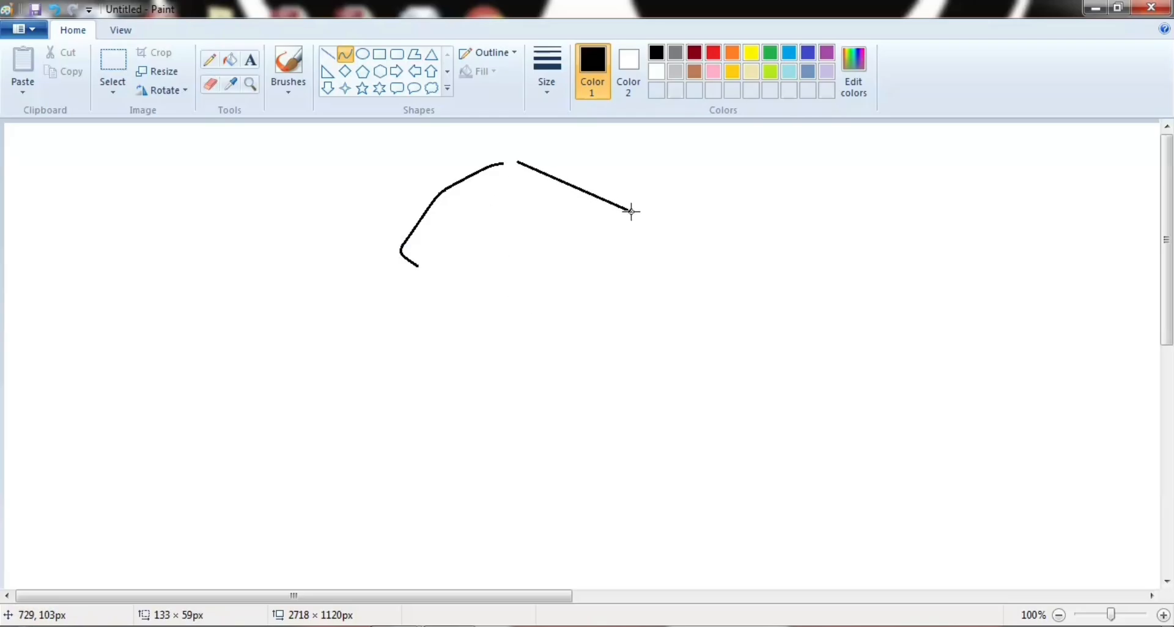
pyautogui.moveTo(514, 165); pyautogui.dragTo(585, 158)
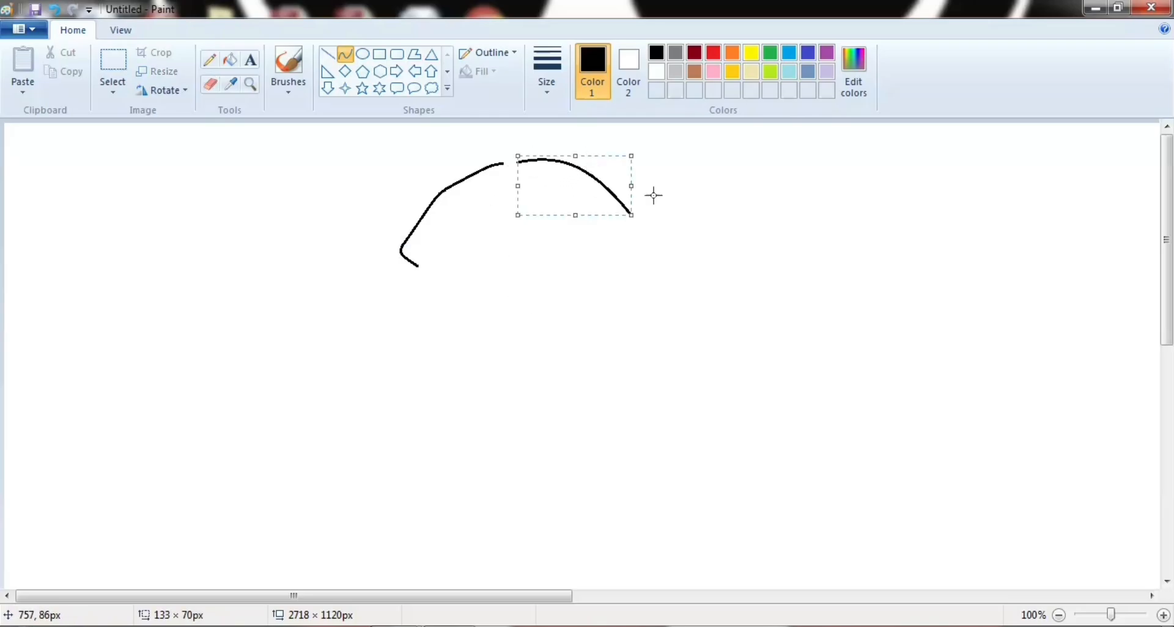
pyautogui.moveTo(633, 217); pyautogui.dragTo(628, 215)
pyautogui.click(674, 205)
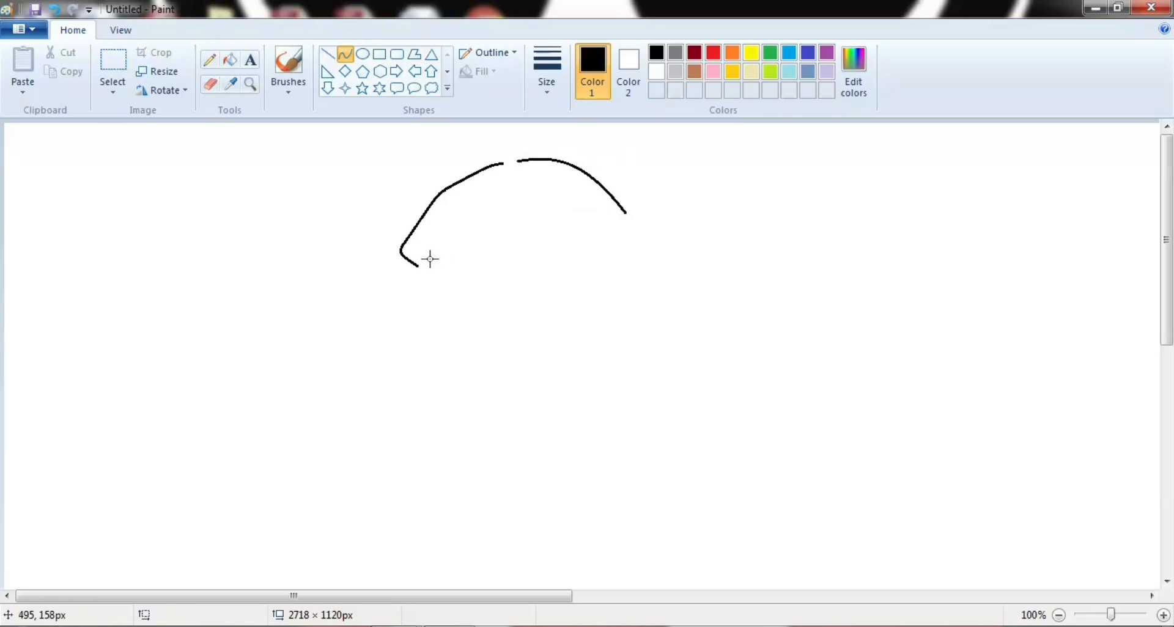
# Step: Draw the arched opening at the back of the cap and close the crown with a curve along its front and lower edge
pyautogui.moveTo(417, 265); pyautogui.dragTo(414, 231)
pyautogui.moveTo(442, 266)
pyautogui.mouseDown()
pyautogui.moveTo(459, 281)
pyautogui.moveTo(445, 283)
pyautogui.mouseUp()
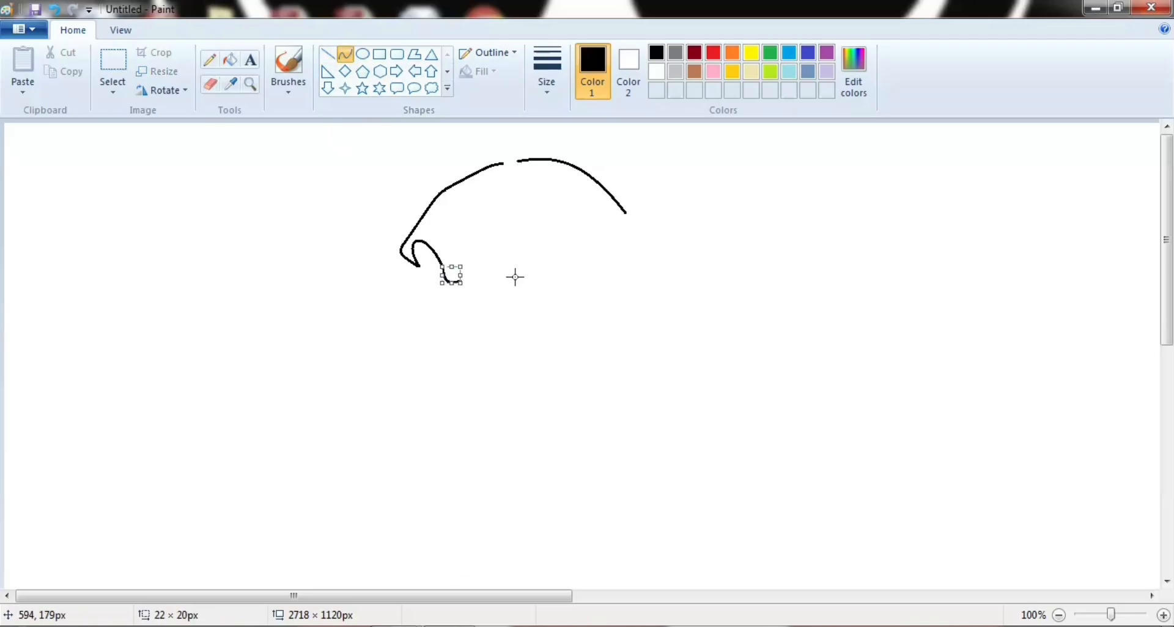
pyautogui.click(210, 84)
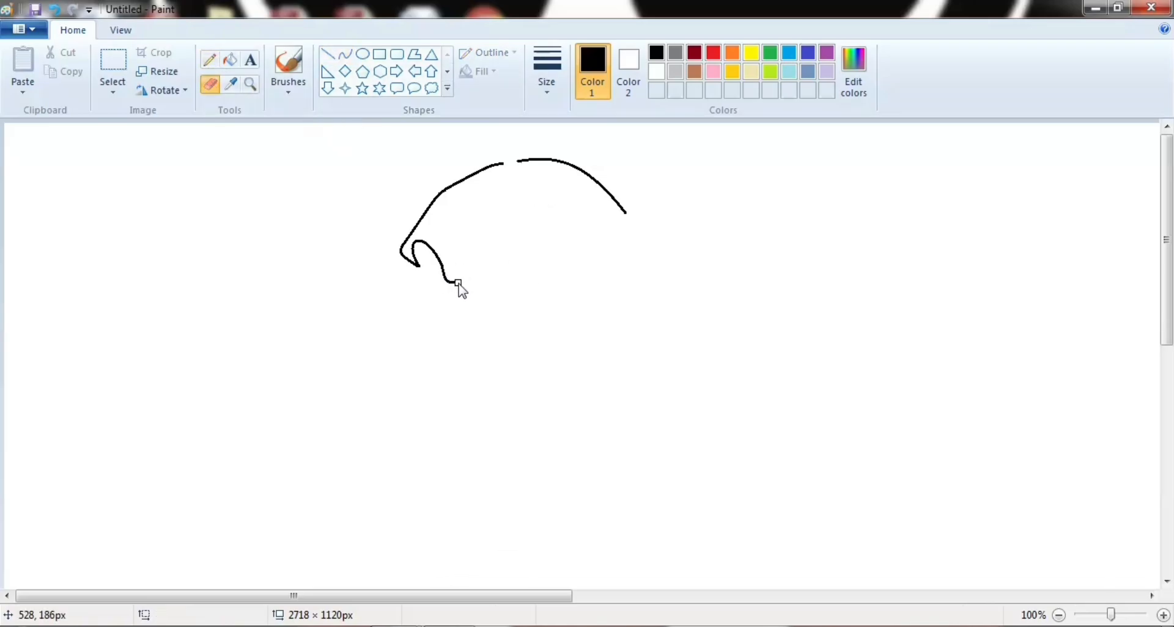
pyautogui.click(344, 58)
pyautogui.moveTo(622, 208)
pyautogui.mouseDown()
pyautogui.moveTo(600, 228)
pyautogui.moveTo(450, 282)
pyautogui.moveTo(645, 251)
pyautogui.moveTo(634, 241)
pyautogui.moveTo(581, 317)
pyautogui.moveTo(588, 302)
pyautogui.mouseUp()
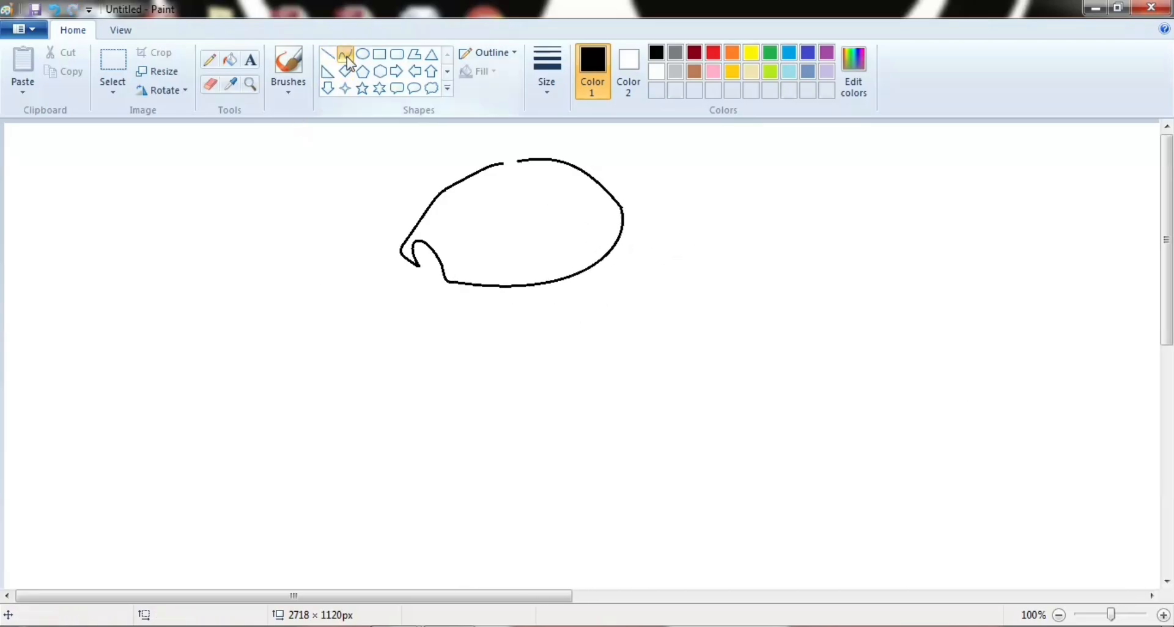
# Step: Draw the small closure strap below the cap's back opening with straight lines and erase the excess
pyautogui.moveTo(442, 270); pyautogui.dragTo(422, 286)
pyautogui.moveTo(423, 269)
pyautogui.mouseDown()
pyautogui.moveTo(410, 261)
pyautogui.moveTo(418, 308)
pyautogui.moveTo(429, 310)
pyautogui.moveTo(443, 280)
pyautogui.mouseUp()
pyautogui.click(210, 83)
pyautogui.click(328, 54)
pyautogui.click(210, 84)
pyautogui.click(327, 54)
pyautogui.click(731, 355)
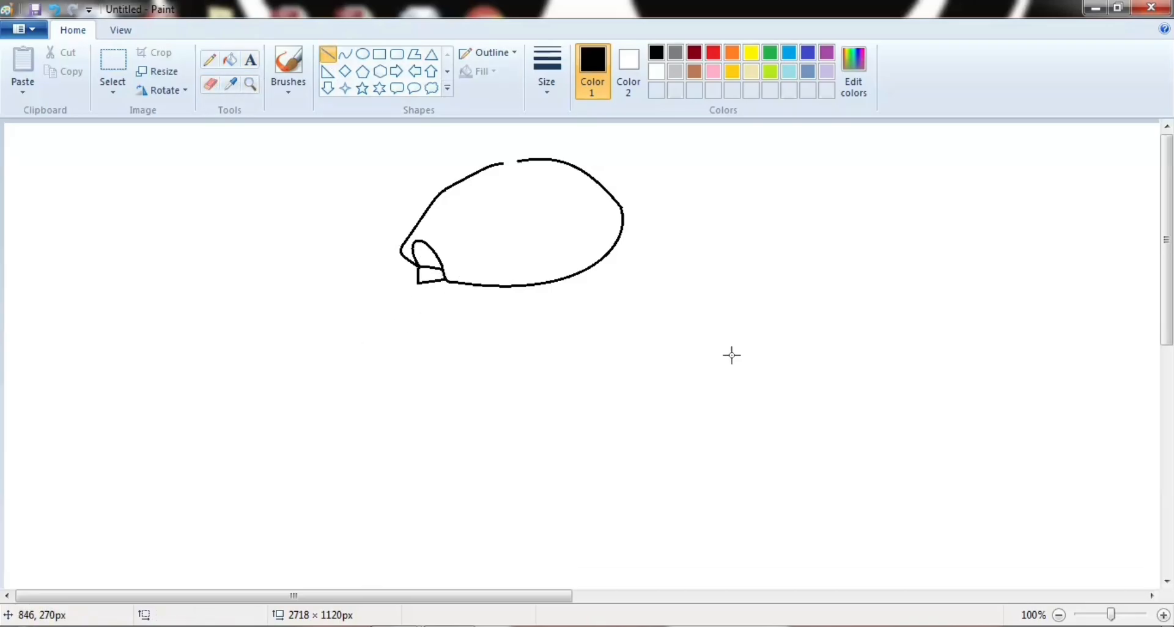
# Step: Draw a small ellipse as the cap's top button in the gap of the crown outline
pyautogui.click(362, 54)
pyautogui.moveTo(500, 158); pyautogui.dragTo(520, 166)
pyautogui.click(838, 363)
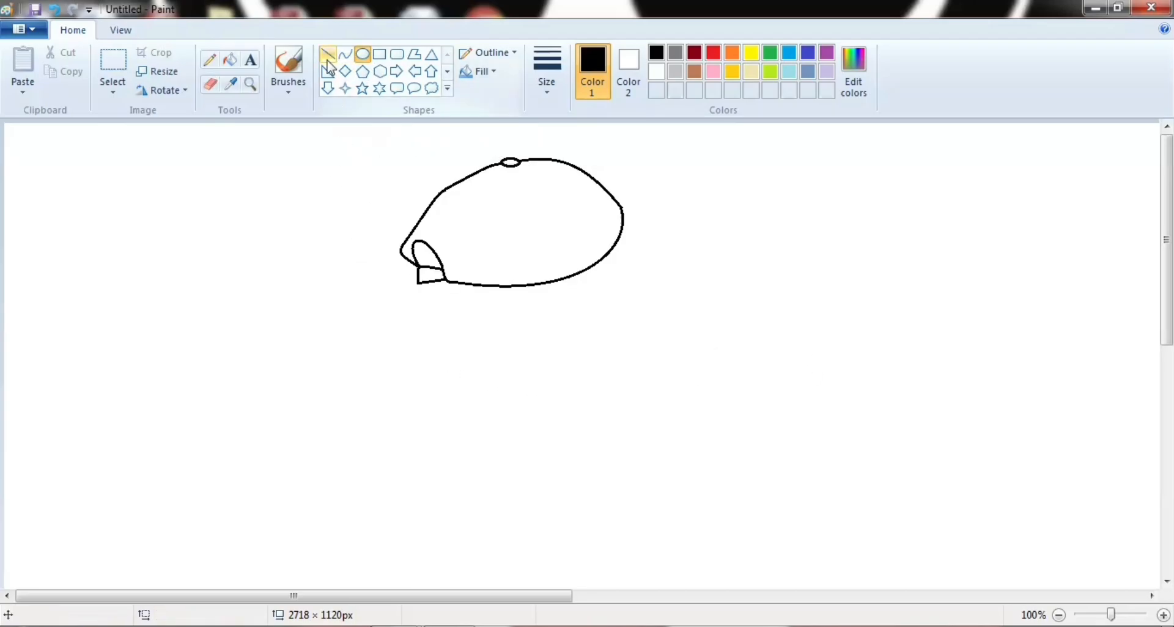
# Step: Draw the hair's back edge as a curve running down from the closure strap and trim its lower end with the eraser
pyautogui.click(345, 53)
pyautogui.moveTo(417, 283)
pyautogui.mouseDown()
pyautogui.moveTo(465, 392)
pyautogui.moveTo(427, 349)
pyautogui.moveTo(431, 369)
pyautogui.moveTo(475, 401)
pyautogui.mouseUp()
pyautogui.click(432, 368)
pyautogui.click(361, 347)
pyautogui.click(210, 84)
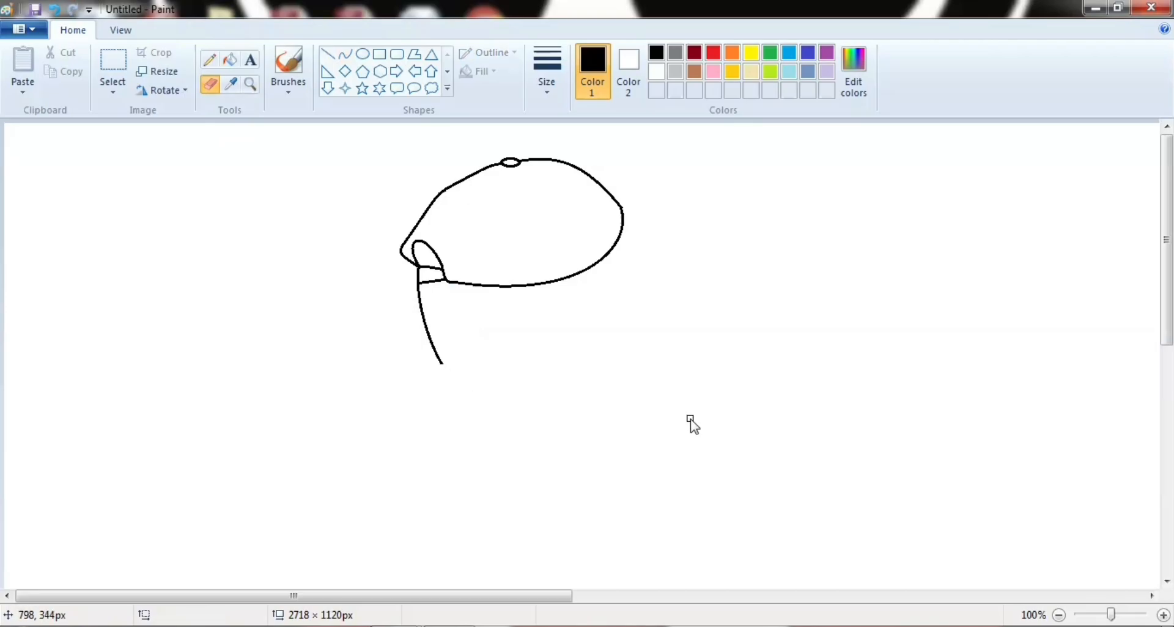
# Step: Draw the hair's front and lower edges from under the cap to the end of the back hair curve
pyautogui.click(345, 54)
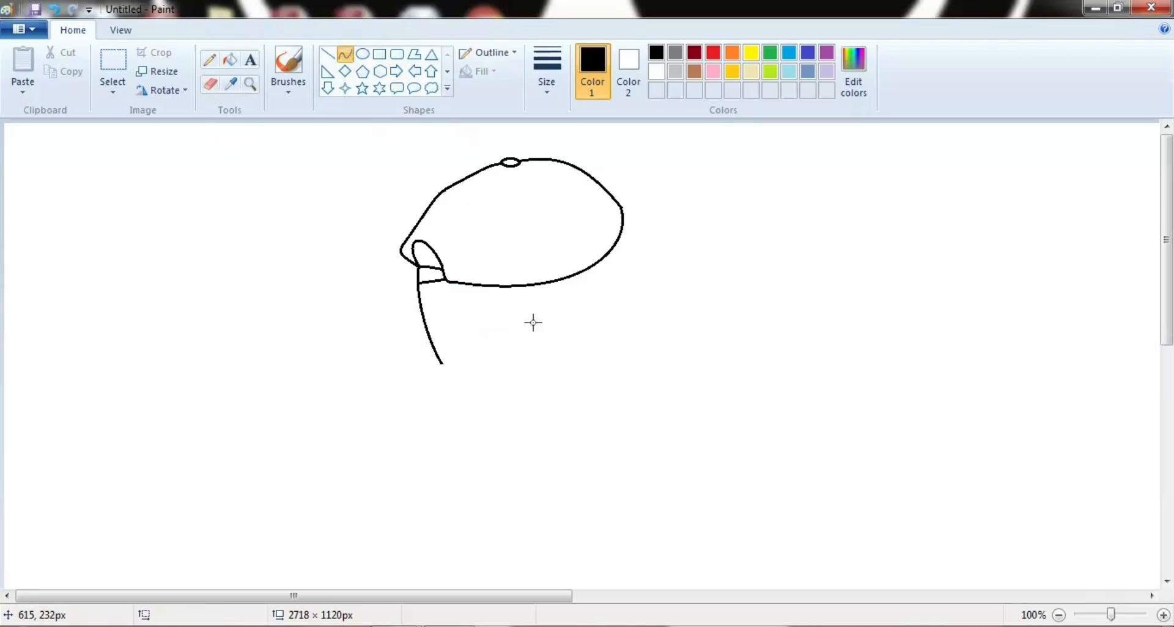
pyautogui.click(327, 54)
pyautogui.moveTo(527, 292)
pyautogui.mouseDown()
pyautogui.moveTo(503, 326)
pyautogui.moveTo(440, 364)
pyautogui.mouseUp()
pyautogui.click(345, 54)
pyautogui.moveTo(504, 327)
pyautogui.mouseDown()
pyautogui.moveTo(456, 317)
pyautogui.moveTo(471, 331)
pyautogui.moveTo(456, 365)
pyautogui.moveTo(440, 367)
pyautogui.moveTo(426, 345)
pyautogui.moveTo(413, 410)
pyautogui.mouseUp()
pyautogui.click(210, 84)
# Step: Draw the back of the neck as a curve about 22 × 85 px running down from the hair
pyautogui.click(345, 54)
pyautogui.click(420, 363)
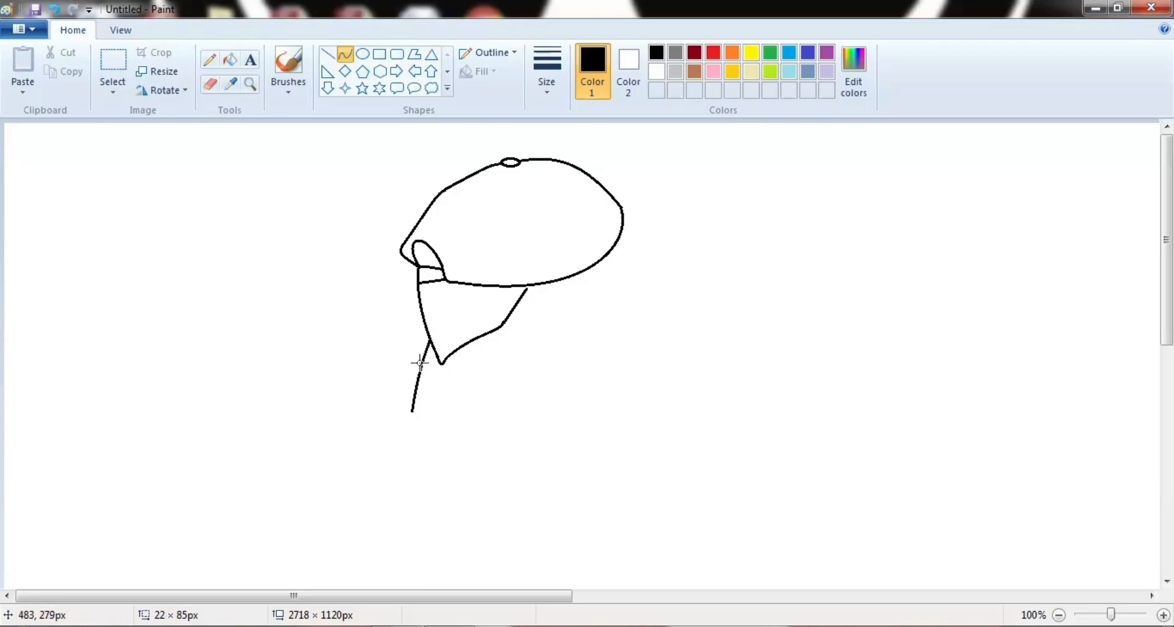
pyautogui.click(420, 363)
pyautogui.click(419, 363)
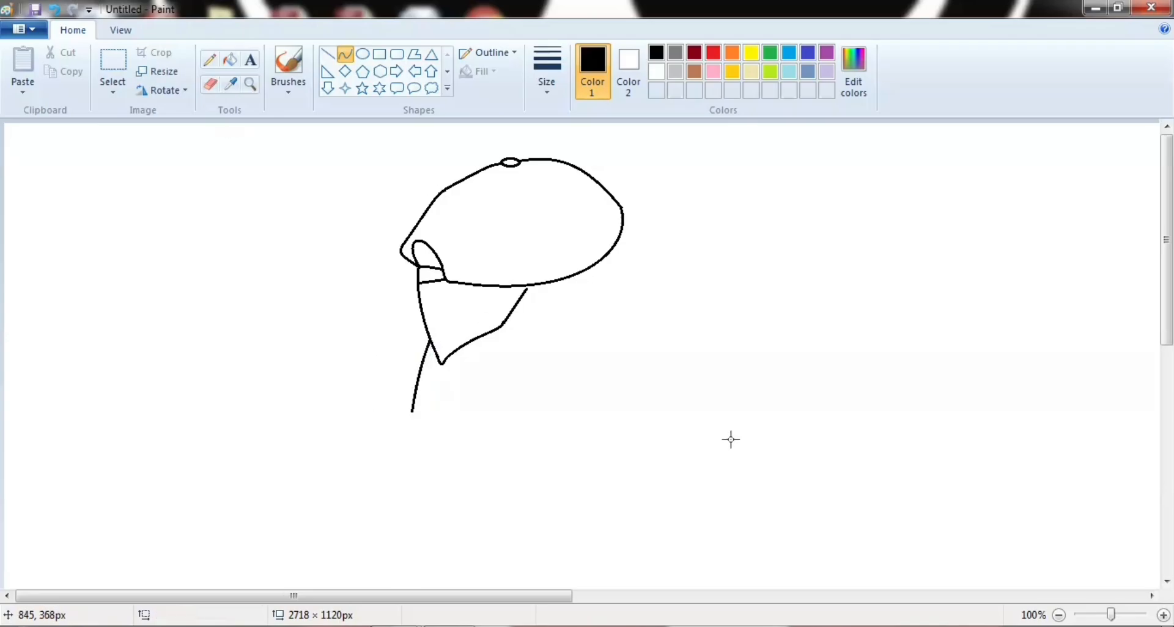
# Step: Draw a short straight line from the hair's front corner to the cap's lower edge and erase the overlap
pyautogui.click(328, 54)
pyautogui.moveTo(527, 288); pyautogui.dragTo(560, 282)
pyautogui.click(393, 283)
pyautogui.click(210, 86)
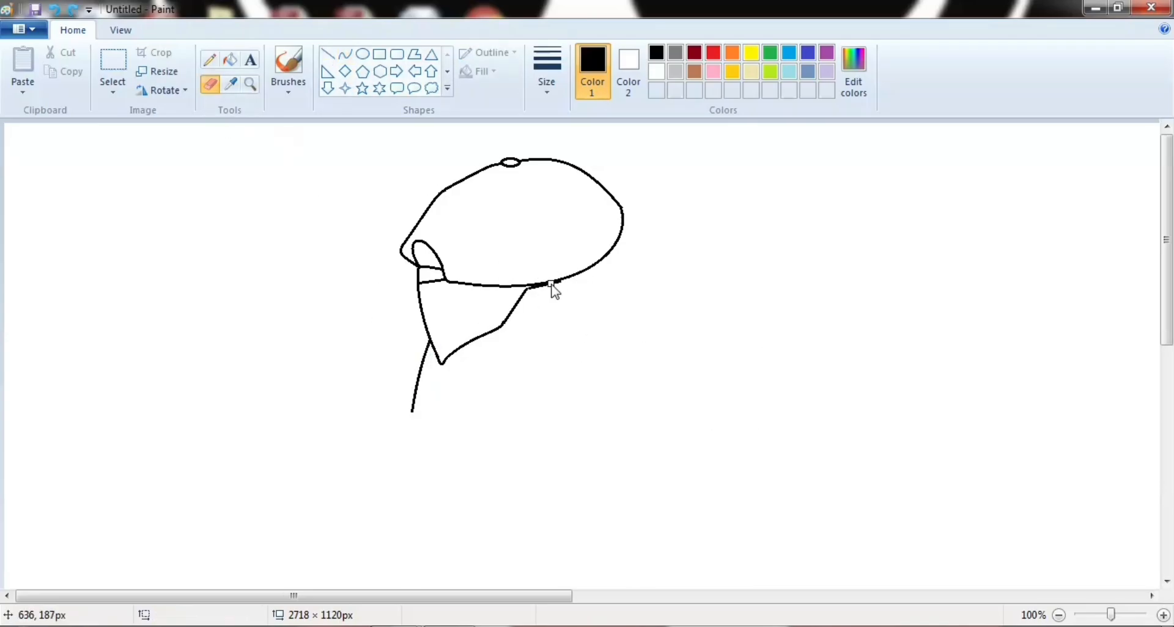
# Step: Draw the rounded top of the ear at the cap's lower edge and trim the excess with the eraser and white
pyautogui.click(346, 54)
pyautogui.moveTo(563, 278)
pyautogui.mouseDown()
pyautogui.moveTo(530, 335)
pyautogui.moveTo(519, 333)
pyautogui.moveTo(541, 298)
pyautogui.mouseUp()
pyautogui.click(551, 269)
pyautogui.click(548, 267)
pyautogui.click(623, 291)
pyautogui.click(210, 85)
pyautogui.click(327, 54)
pyautogui.click(656, 72)
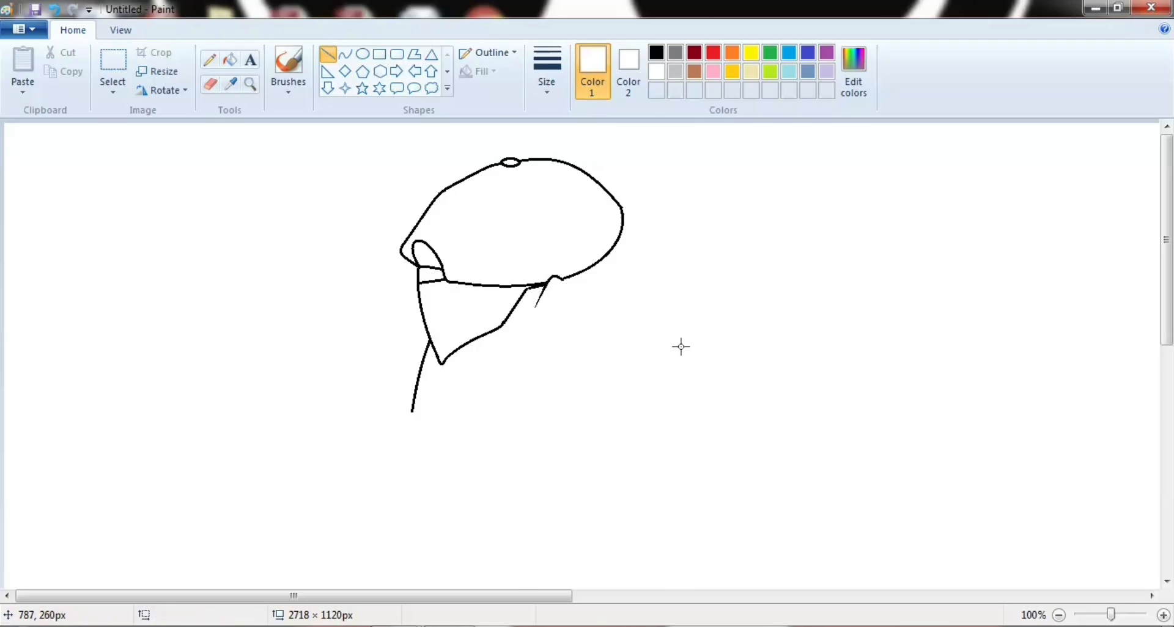
# Step: Draw the ear's back edge as a black curve about 21 × 59 px and erase its excess lower end
pyautogui.click(345, 54)
pyautogui.click(656, 52)
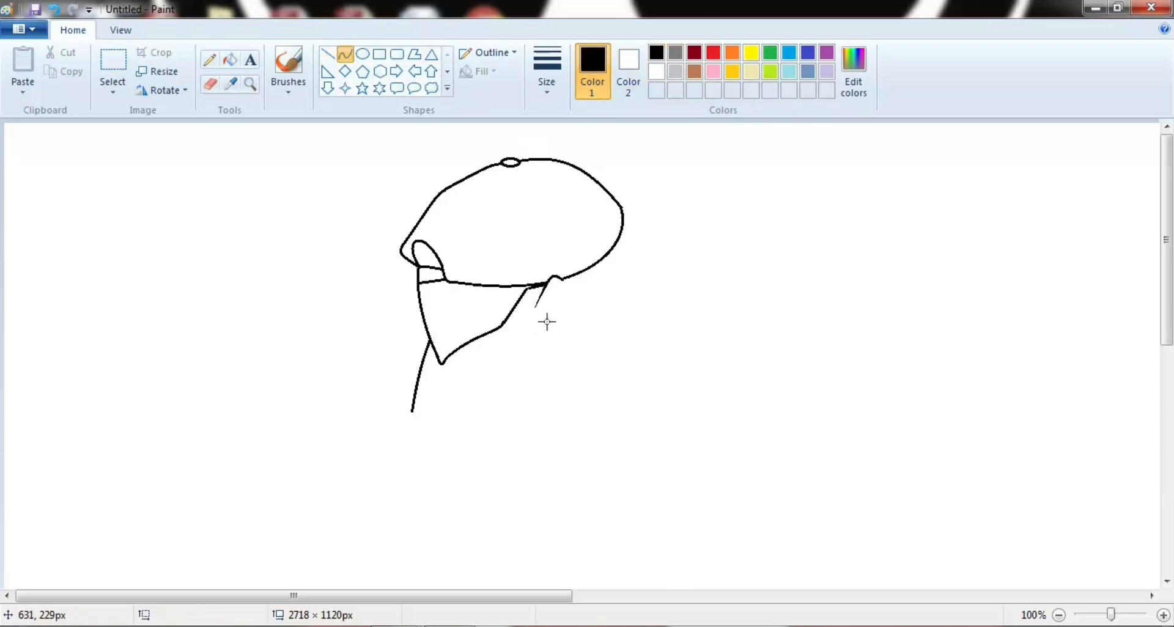
pyautogui.moveTo(541, 298)
pyautogui.mouseDown()
pyautogui.moveTo(549, 340)
pyautogui.moveTo(521, 303)
pyautogui.moveTo(542, 352)
pyautogui.mouseUp()
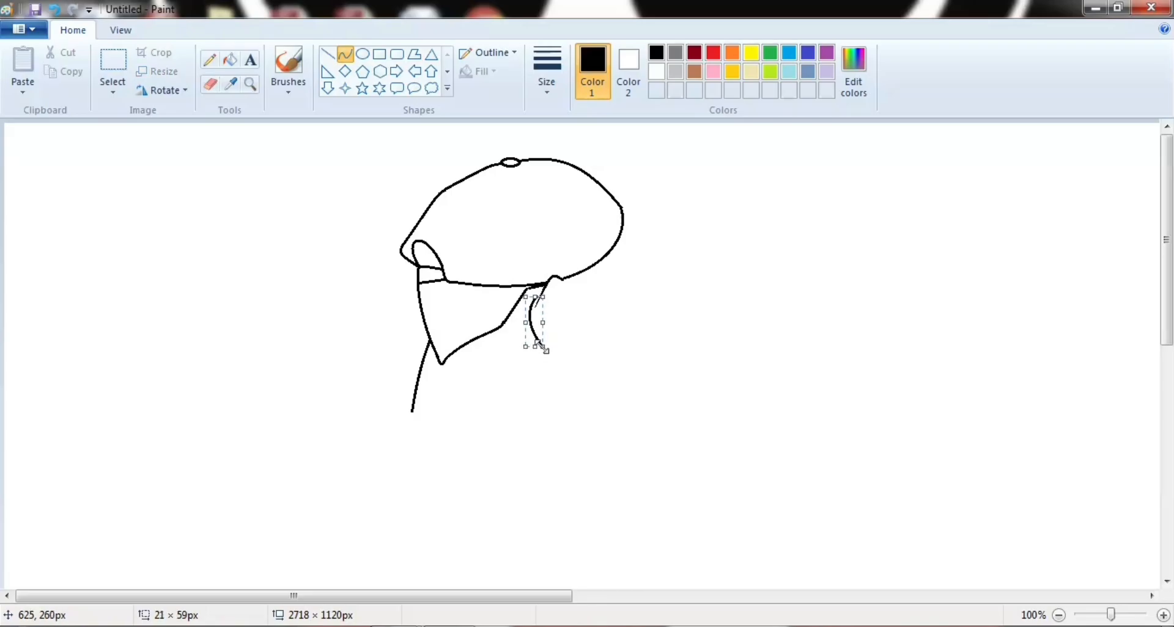
pyautogui.click(597, 322)
pyautogui.click(209, 84)
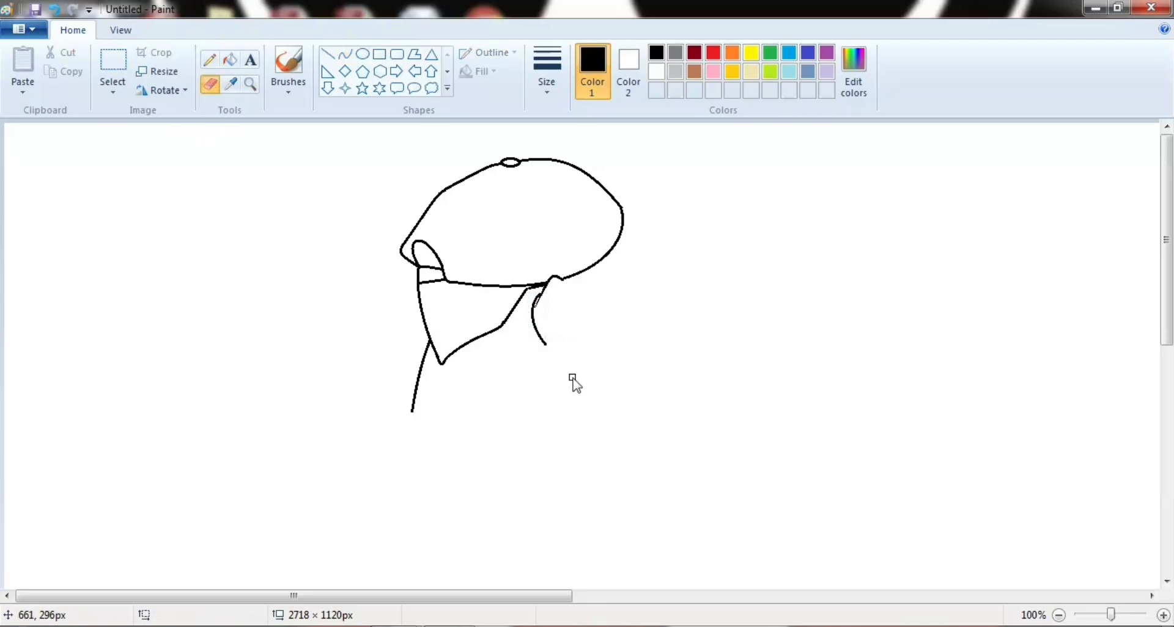
# Step: Draw the ear's front edge as a curve about 20 × 67 px and trim its lower end
pyautogui.click(345, 54)
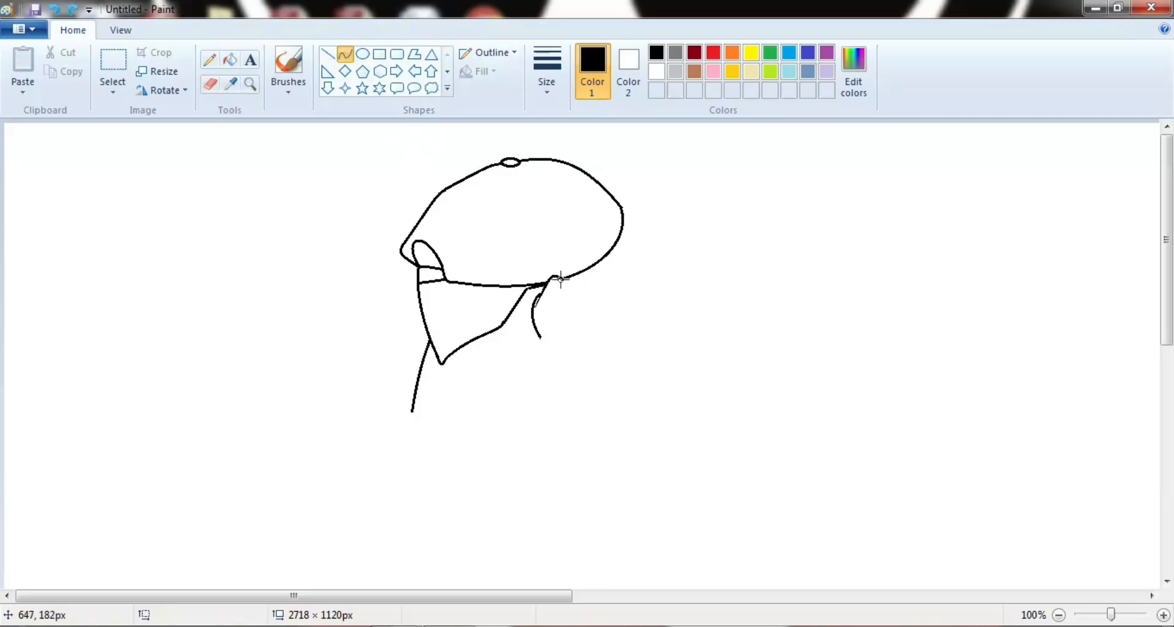
pyautogui.moveTo(561, 278); pyautogui.dragTo(546, 333)
pyautogui.moveTo(550, 284); pyautogui.dragTo(546, 295)
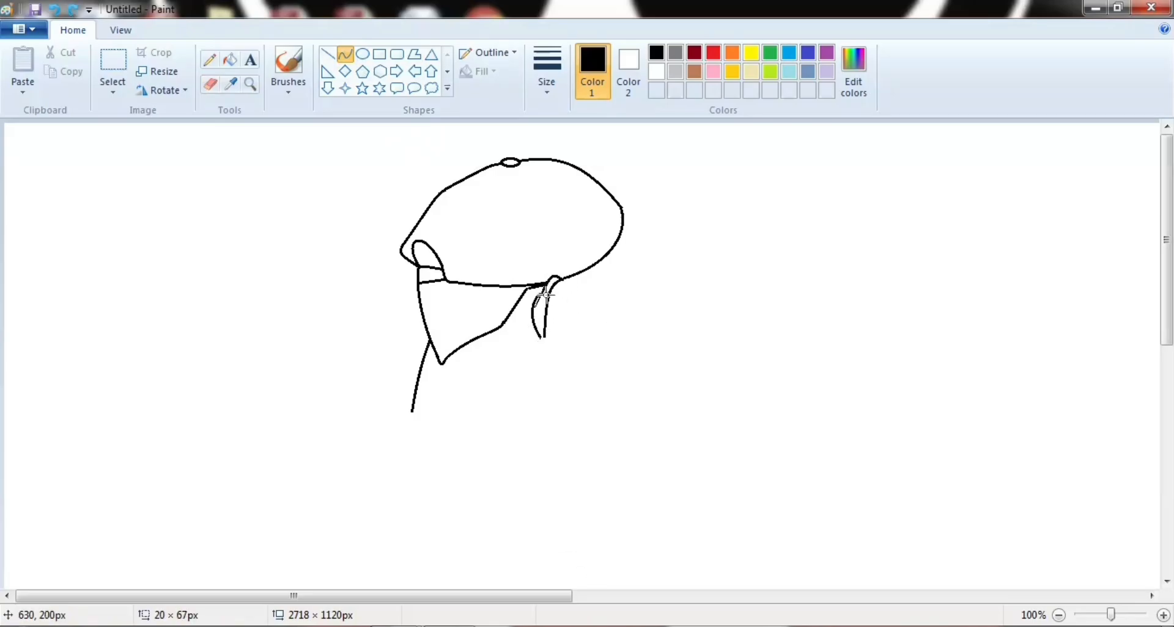
pyautogui.click(600, 305)
pyautogui.click(209, 86)
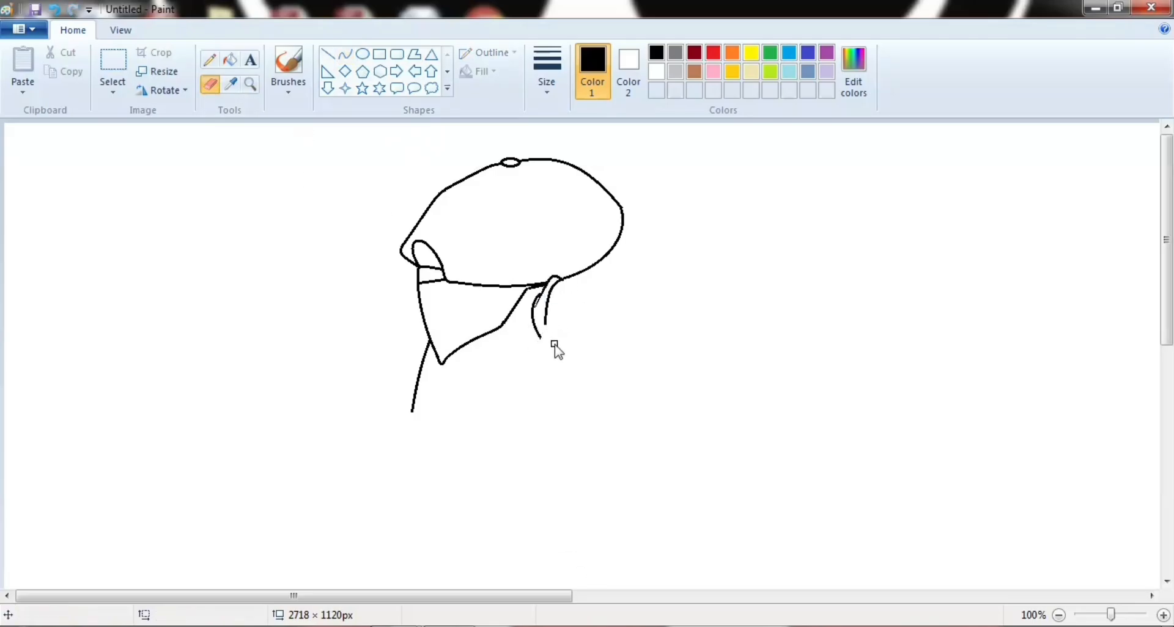
# Step: Draw the earlobe with short curves joining the lower ends of the ear's two edges, erasing the excess
pyautogui.click(345, 54)
pyautogui.moveTo(548, 328)
pyautogui.mouseDown()
pyautogui.moveTo(557, 341)
pyautogui.moveTo(542, 333)
pyautogui.mouseUp()
pyautogui.click(687, 338)
pyautogui.click(210, 84)
pyautogui.click(344, 54)
pyautogui.moveTo(547, 324); pyautogui.dragTo(554, 342)
pyautogui.click(614, 335)
pyautogui.click(345, 55)
pyautogui.click(594, 334)
pyautogui.click(329, 54)
pyautogui.click(641, 340)
pyautogui.click(210, 92)
pyautogui.click(344, 55)
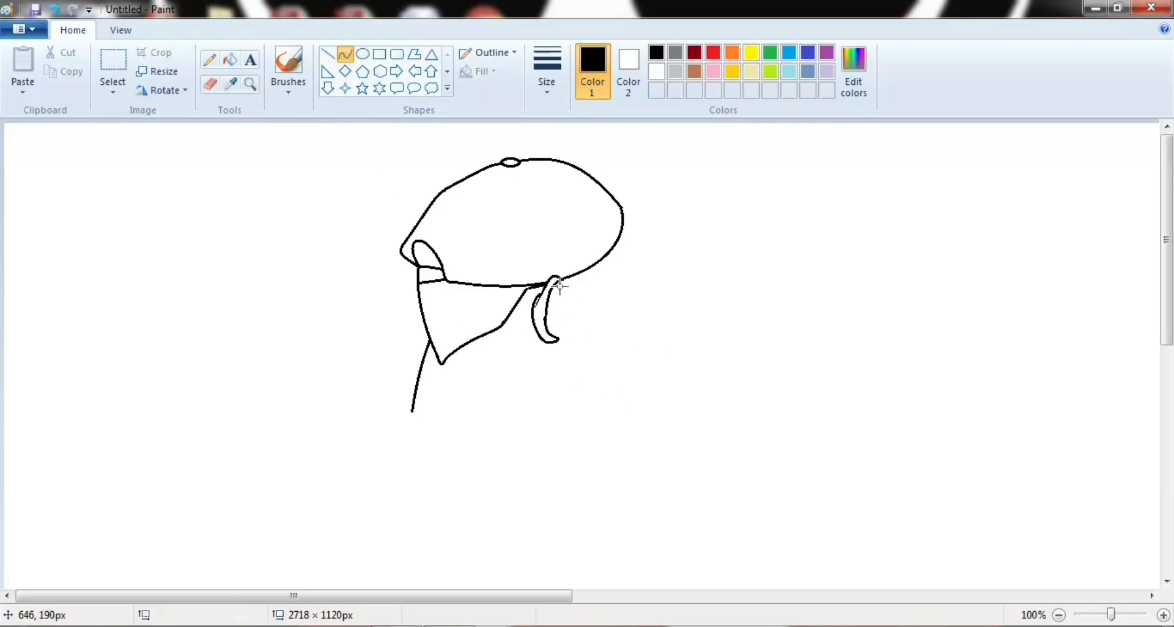
# Step: Add two thin detail curves along the ear's front edge, one near the top and one above the lobe
pyautogui.moveTo(558, 284); pyautogui.dragTo(549, 301)
pyautogui.click(557, 294)
pyautogui.click(606, 301)
pyautogui.moveTo(557, 304); pyautogui.dragTo(552, 329)
pyautogui.click(556, 320)
pyautogui.click(556, 321)
pyautogui.click(732, 448)
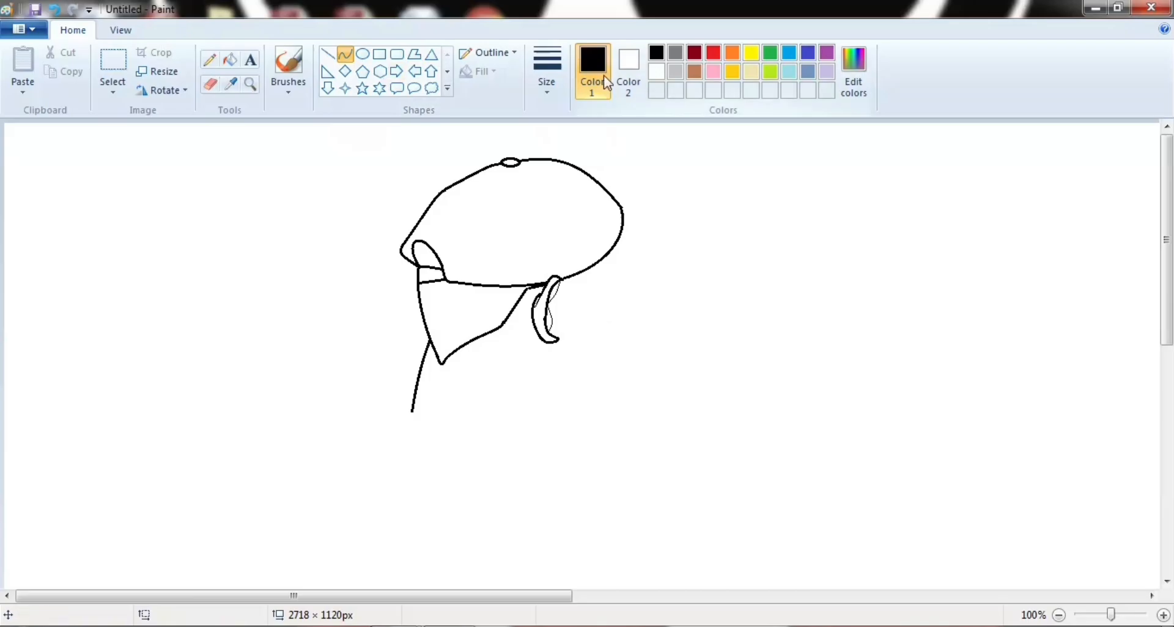
# Step: Outline a narrow sideburn in front of the ear with thin lines and clean up its lower end
pyautogui.moveTo(563, 280)
pyautogui.mouseDown()
pyautogui.moveTo(569, 343)
pyautogui.moveTo(565, 311)
pyautogui.mouseUp()
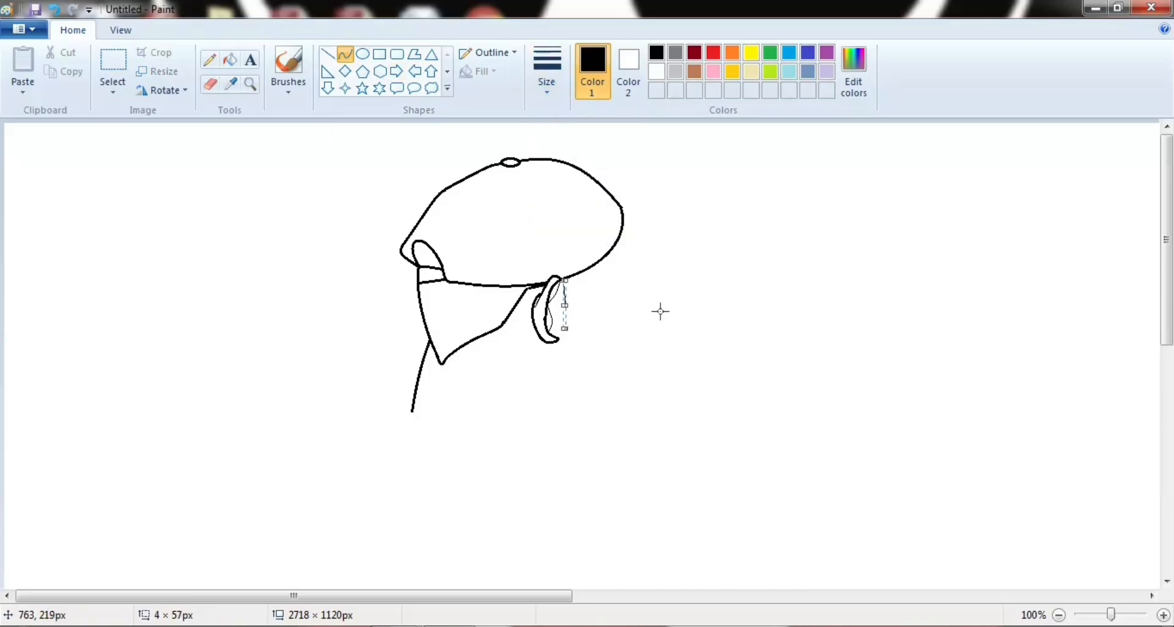
pyautogui.click(598, 308)
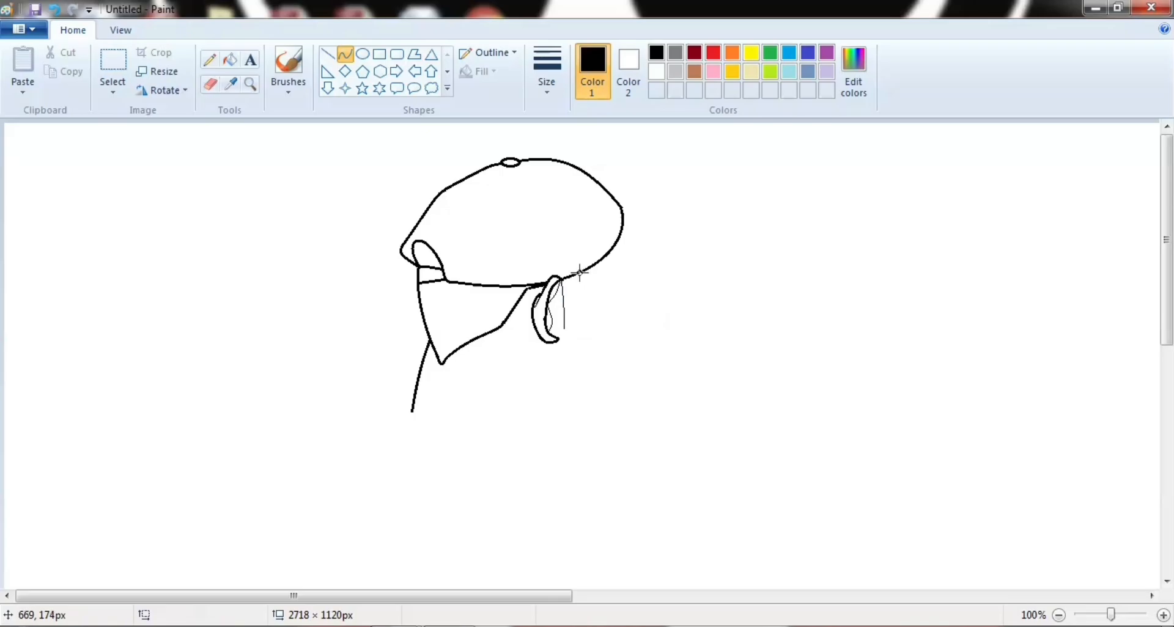
pyautogui.moveTo(577, 275)
pyautogui.mouseDown()
pyautogui.moveTo(579, 326)
pyautogui.moveTo(573, 318)
pyautogui.moveTo(562, 334)
pyautogui.mouseUp()
pyautogui.click(650, 328)
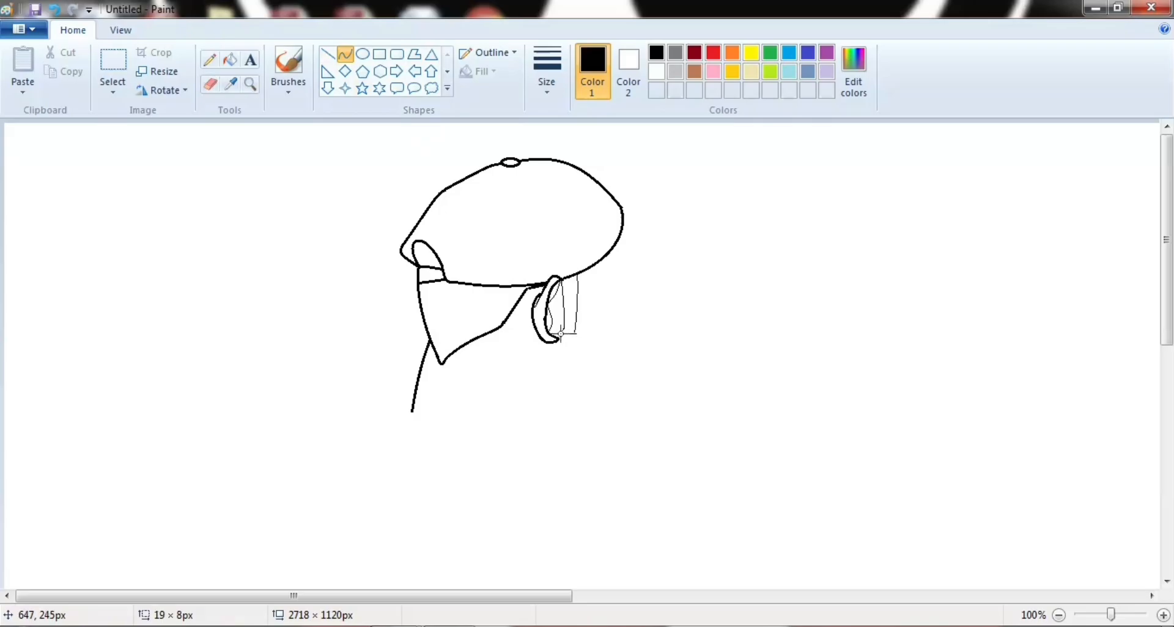
pyautogui.click(328, 55)
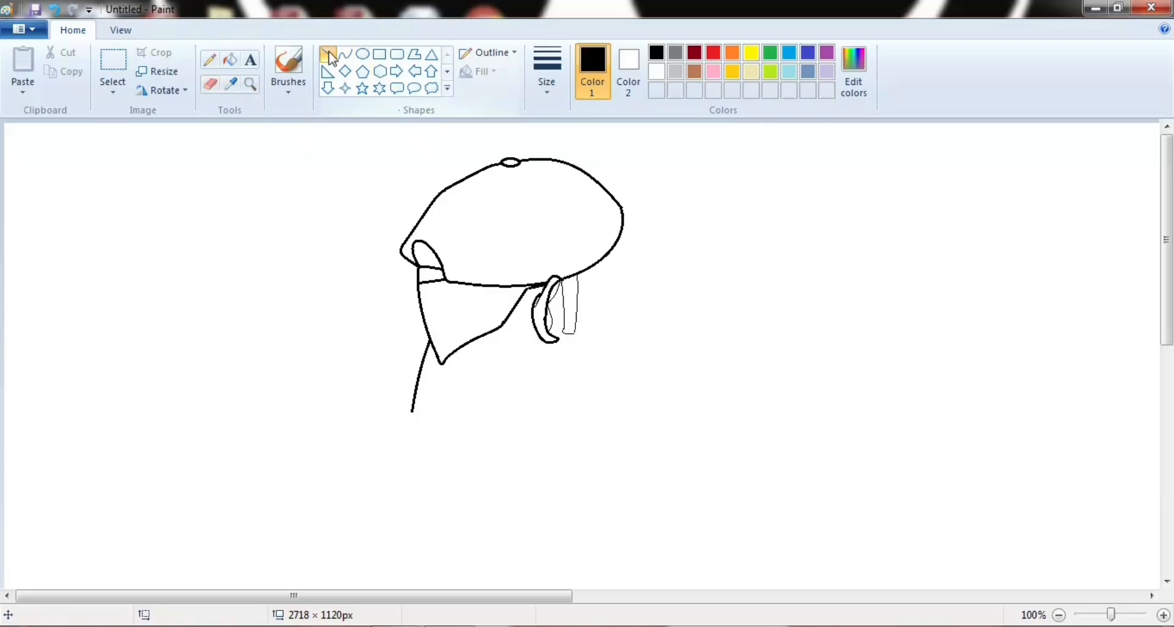
pyautogui.moveTo(577, 336)
pyautogui.mouseDown()
pyautogui.moveTo(575, 358)
pyautogui.moveTo(573, 340)
pyautogui.mouseUp()
pyautogui.click(210, 84)
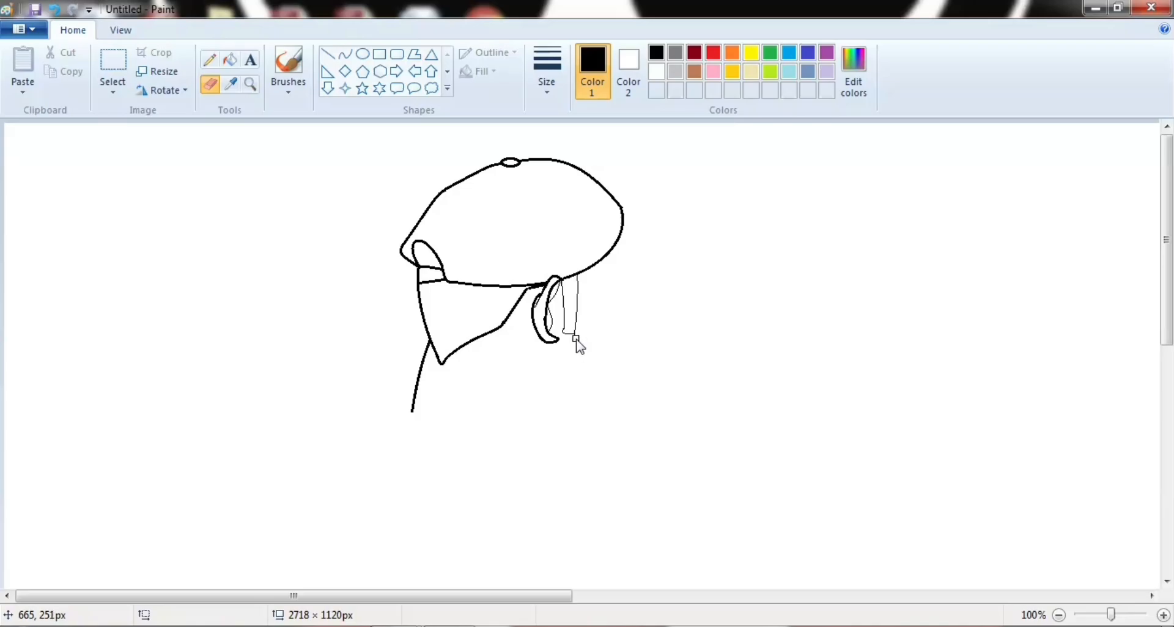
pyautogui.click(346, 55)
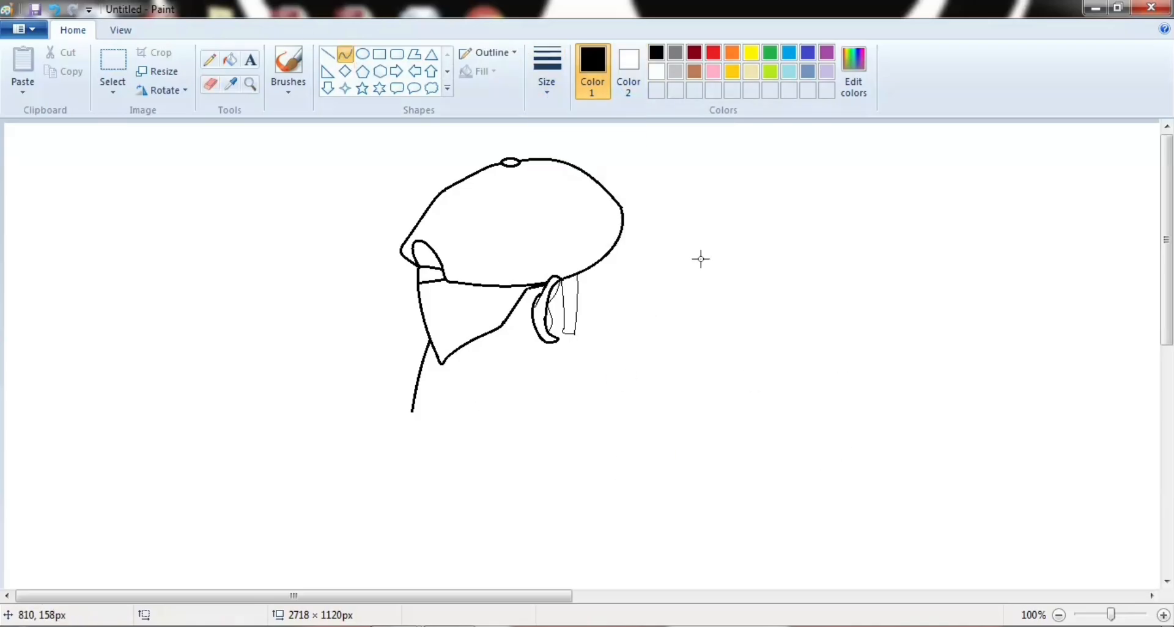
# Step: Draw the cap's visor with curves extending forward from the front of the crown, rounding its outer corner
pyautogui.moveTo(622, 221); pyautogui.dragTo(671, 230)
pyautogui.moveTo(584, 270)
pyautogui.mouseDown()
pyautogui.moveTo(681, 259)
pyautogui.moveTo(658, 289)
pyautogui.moveTo(665, 265)
pyautogui.moveTo(685, 252)
pyautogui.moveTo(686, 269)
pyautogui.moveTo(708, 249)
pyautogui.mouseUp()
pyautogui.click(655, 288)
pyautogui.click(704, 283)
pyautogui.click(683, 252)
pyautogui.click(745, 237)
# Step: Cover the stray marks beside the visor's upper front corner with a white line about 60 × 33 px
pyautogui.click(327, 54)
pyautogui.click(656, 72)
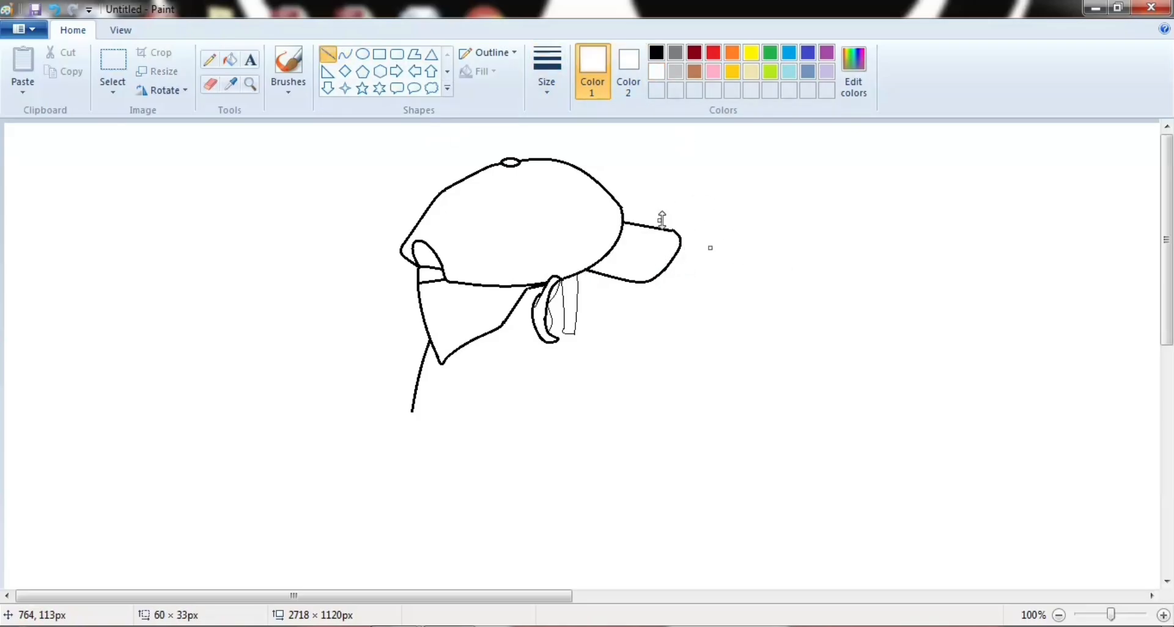
pyautogui.moveTo(660, 219); pyautogui.dragTo(636, 207)
pyautogui.click(840, 226)
pyautogui.click(345, 55)
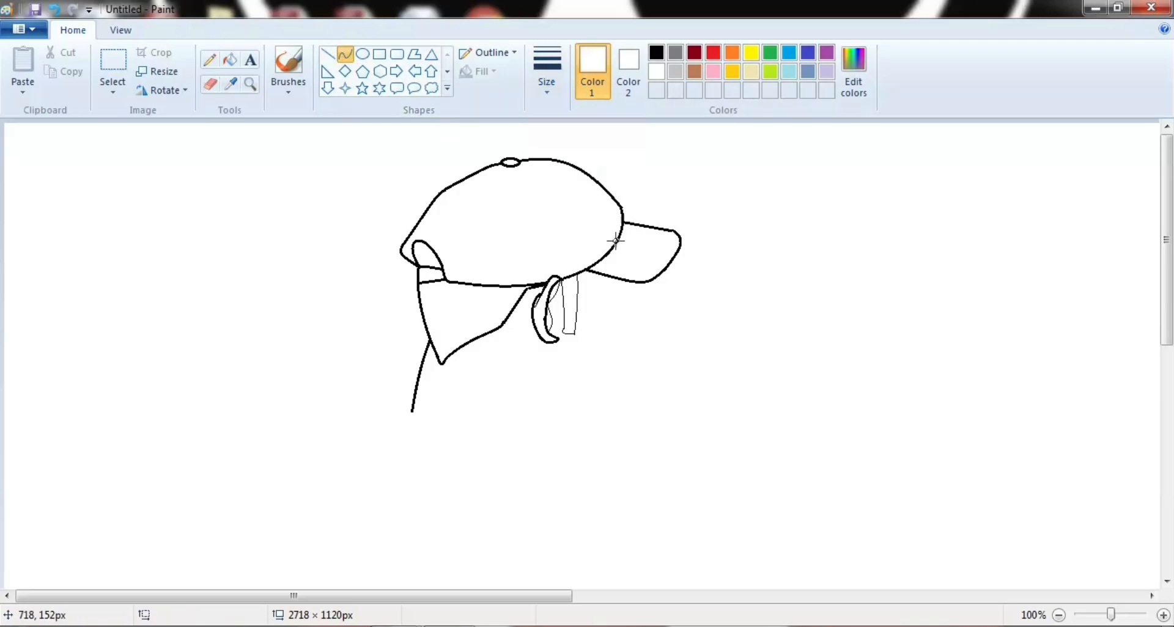
# Step: Fill the cap's back opening, the hair and the sideburn with black
pyautogui.click(230, 59)
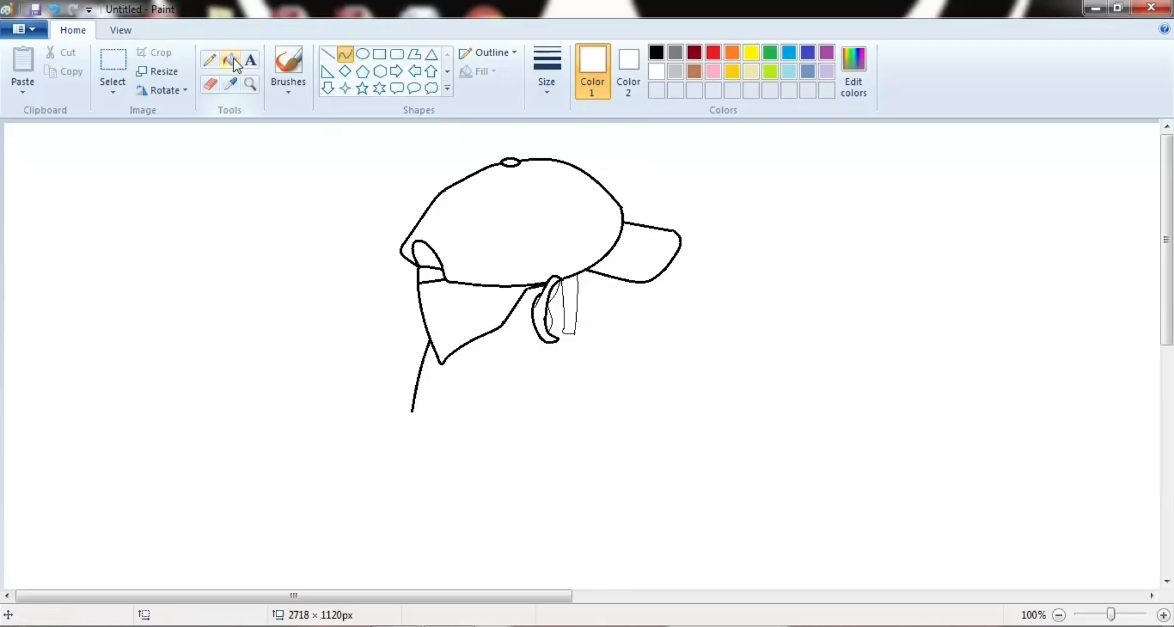
pyautogui.click(656, 53)
pyautogui.click(428, 253)
pyautogui.click(464, 312)
pyautogui.click(570, 303)
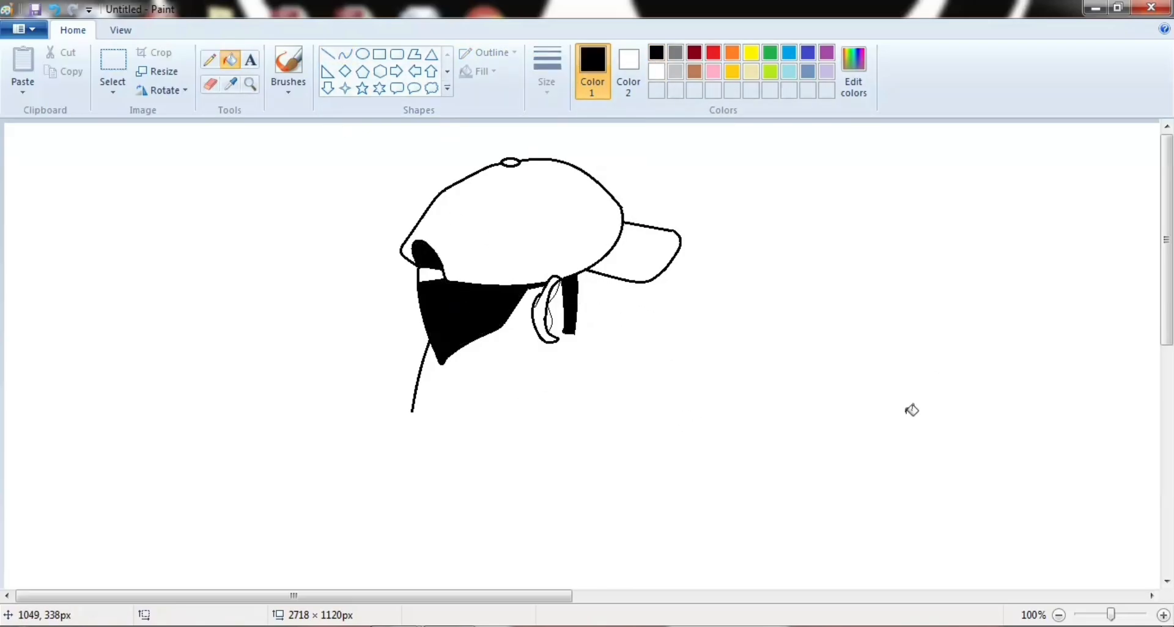
# Step: Draw the forehead as a short curve below the visor and trim its end with the eraser
pyautogui.click(345, 54)
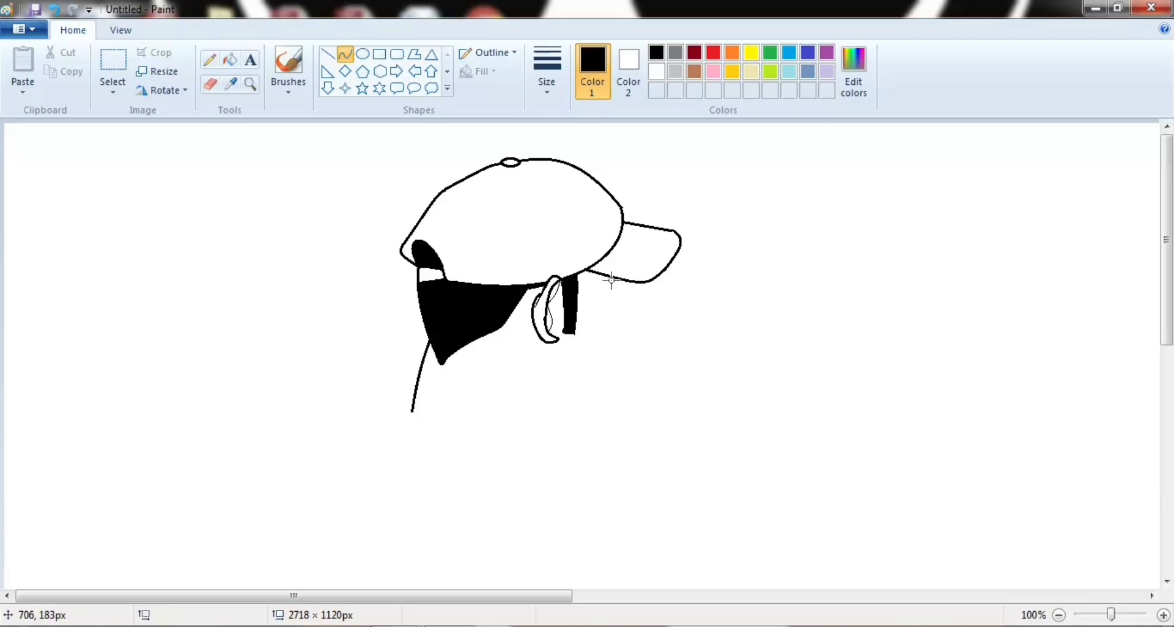
pyautogui.moveTo(605, 274); pyautogui.dragTo(596, 293)
pyautogui.click(603, 288)
pyautogui.click(210, 85)
pyautogui.click(595, 295)
# Step: Draw the face profile with curves running down from the forehead toward the jaw, the lower curve about 24 × 101 px
pyautogui.click(346, 55)
pyautogui.moveTo(600, 291)
pyautogui.mouseDown()
pyautogui.moveTo(600, 355)
pyautogui.moveTo(597, 303)
pyautogui.moveTo(616, 353)
pyautogui.moveTo(556, 404)
pyautogui.mouseUp()
pyautogui.click(210, 83)
pyautogui.click(345, 54)
pyautogui.moveTo(577, 365)
pyautogui.mouseDown()
pyautogui.moveTo(603, 336)
pyautogui.moveTo(608, 358)
pyautogui.moveTo(567, 380)
pyautogui.moveTo(593, 370)
pyautogui.moveTo(582, 355)
pyautogui.mouseUp()
pyautogui.moveTo(606, 394); pyautogui.dragTo(604, 393)
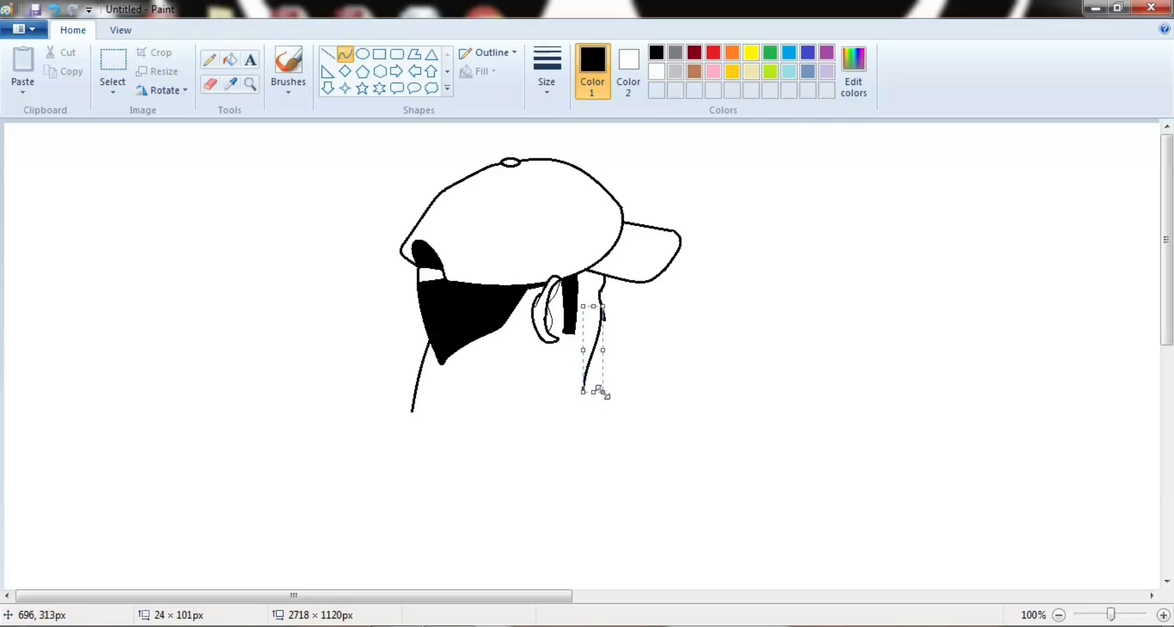
# Step: Cover the overlapping stub beside the brow with a white line and trim the lower end of the face curve with the eraser
pyautogui.click(330, 55)
pyautogui.click(656, 71)
pyautogui.moveTo(605, 301); pyautogui.dragTo(605, 337)
pyautogui.moveTo(605, 301); pyautogui.dragTo(606, 314)
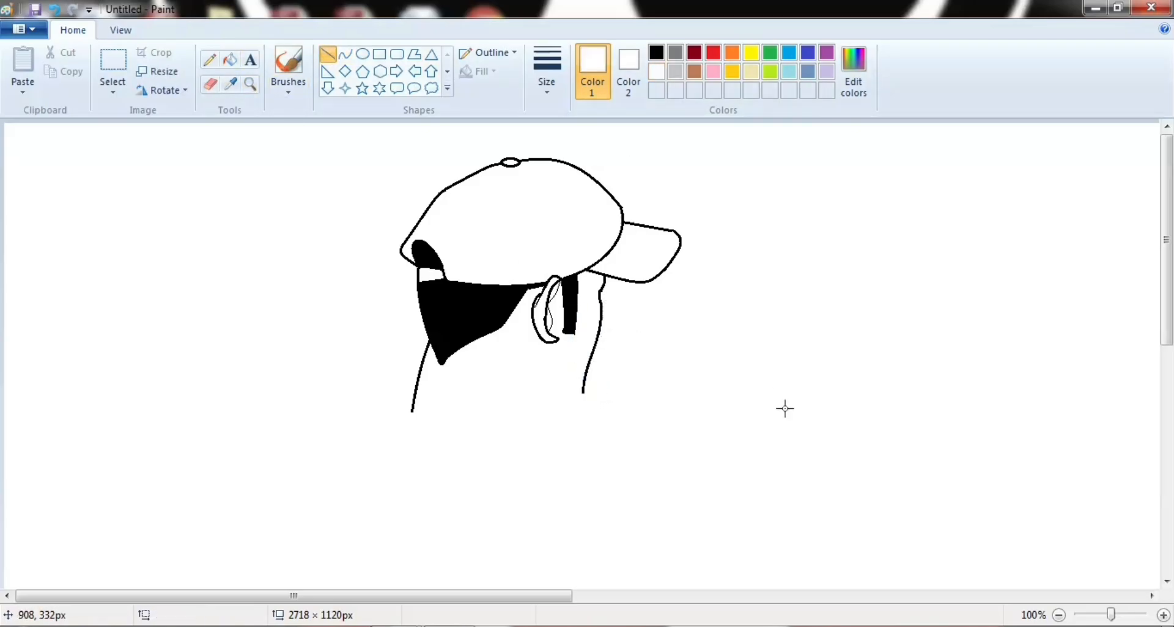
pyautogui.click(113, 61)
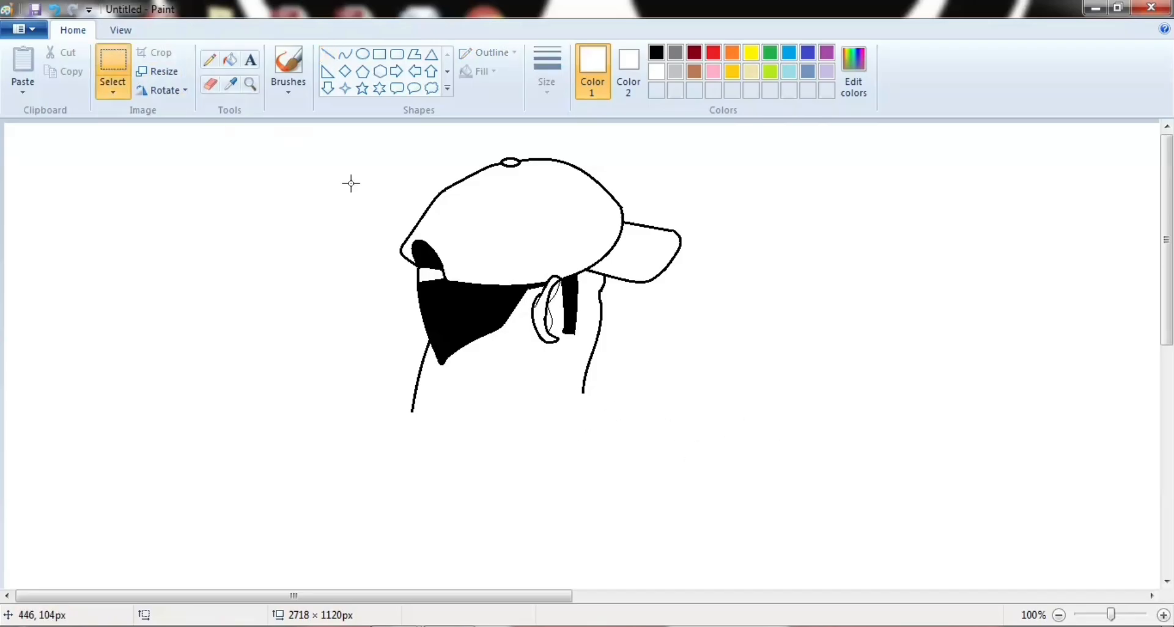
pyautogui.click(210, 85)
pyautogui.click(583, 393)
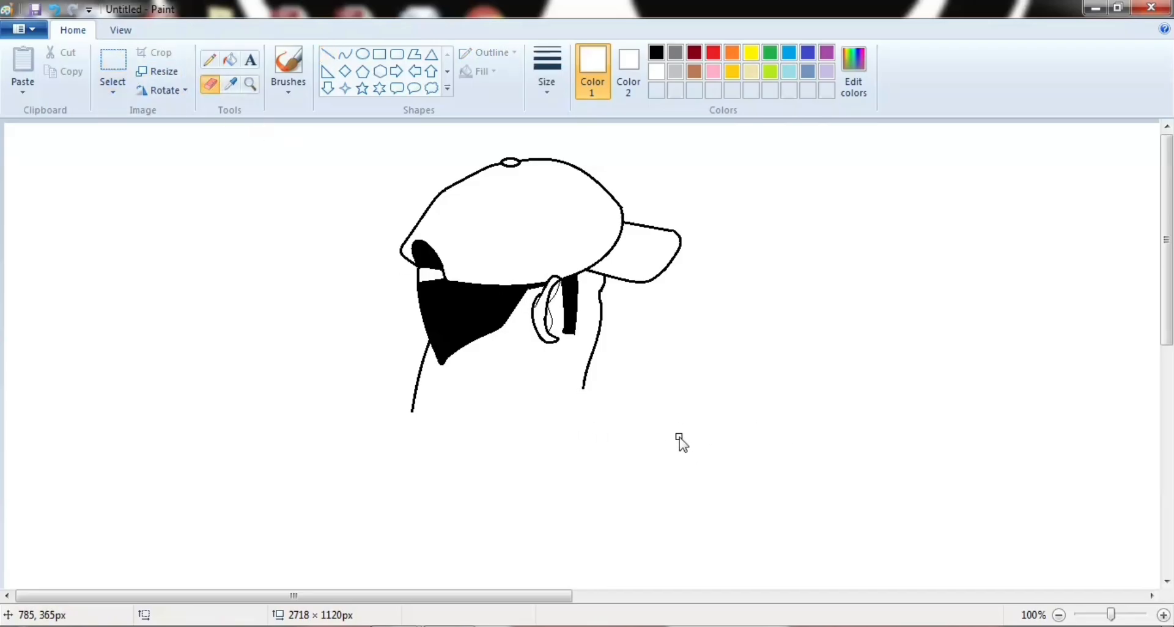
# Step: Draw the rounded chin and the underside of the jaw in black as a curve about 36 × 20 px
pyautogui.click(345, 59)
pyautogui.click(656, 53)
pyautogui.moveTo(584, 388)
pyautogui.mouseDown()
pyautogui.moveTo(554, 404)
pyautogui.moveTo(580, 404)
pyautogui.mouseUp()
pyautogui.click(579, 404)
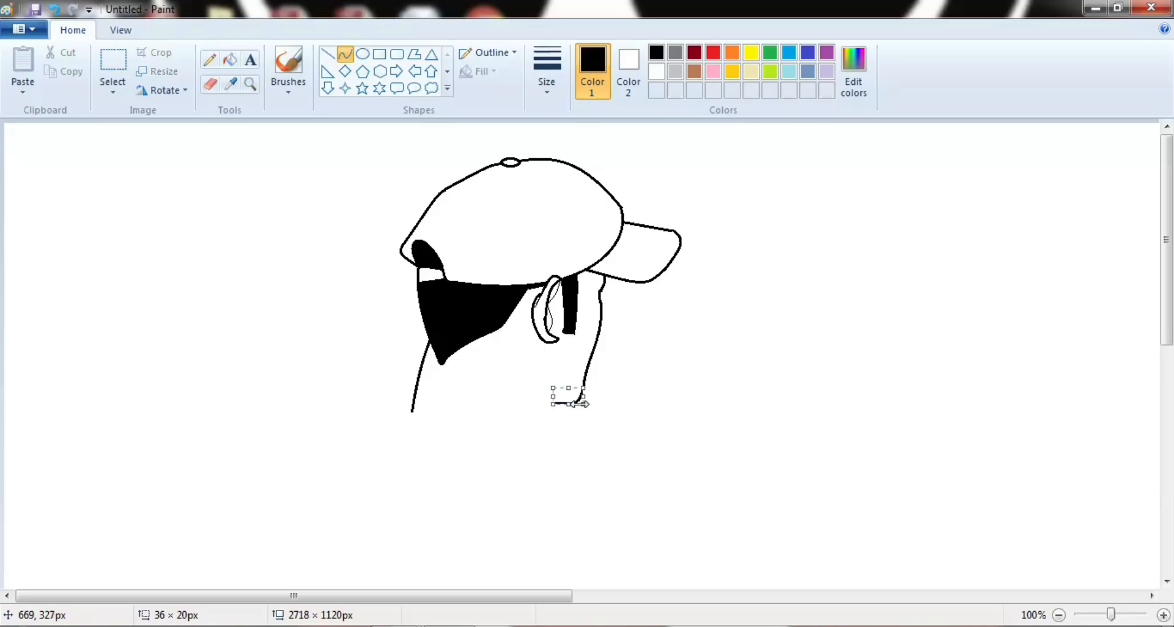
pyautogui.click(874, 463)
# Step: Erase the back-of-neck line, redraw it as a curve about 11 × 83 px, and add a short front neck curve behind the jaw
pyautogui.click(211, 84)
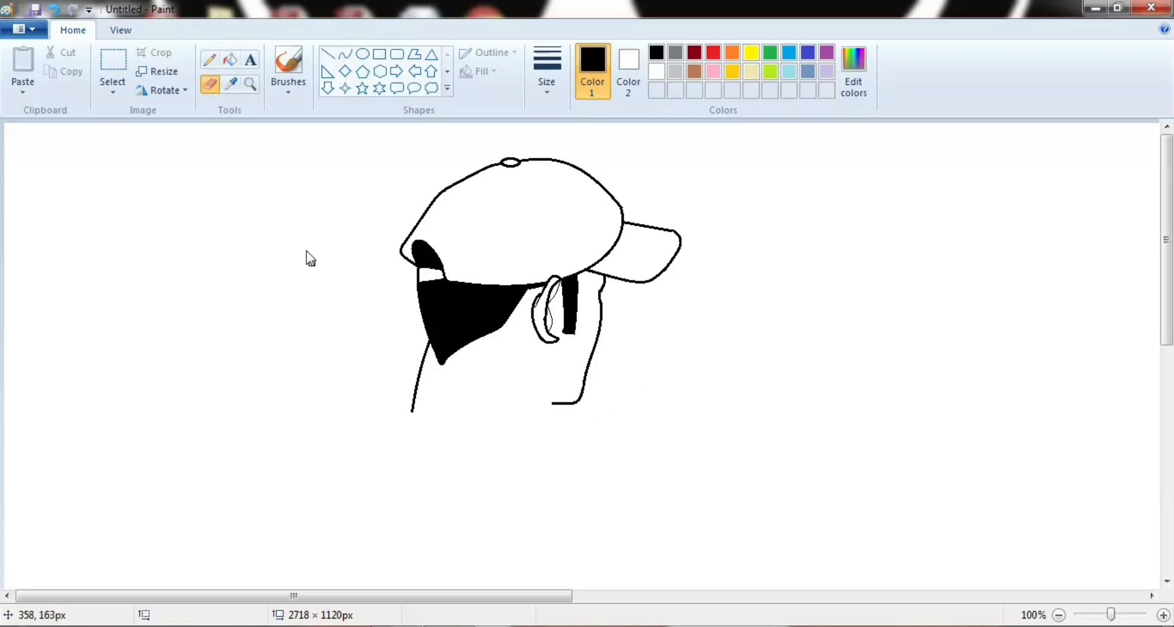
pyautogui.moveTo(423, 348); pyautogui.dragTo(414, 397)
pyautogui.click(345, 54)
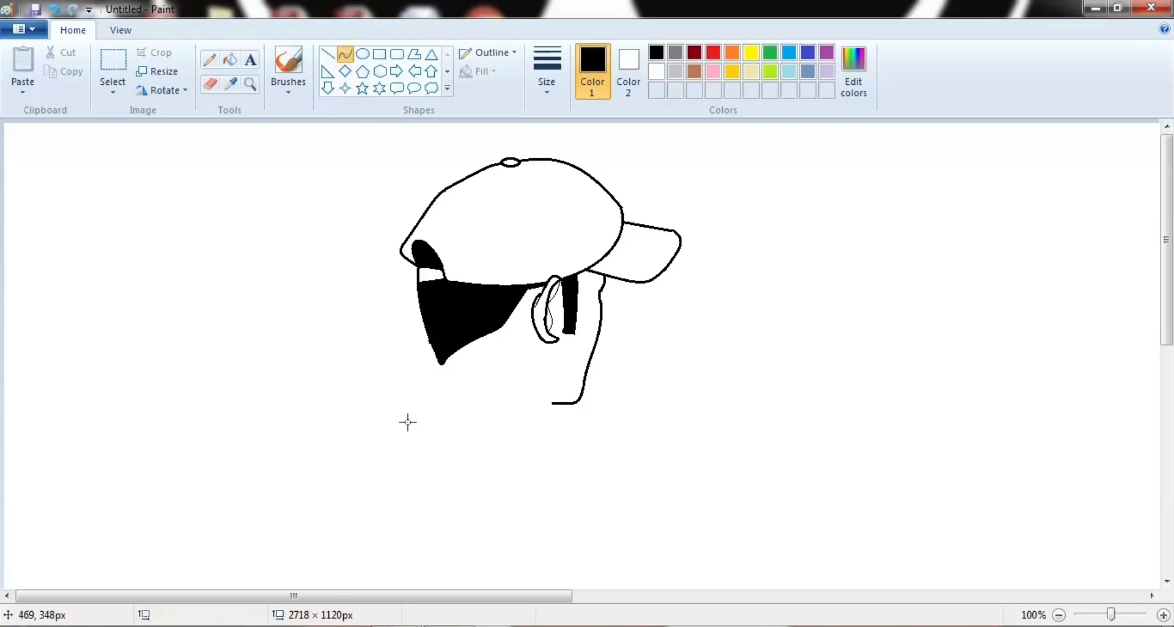
pyautogui.moveTo(428, 430); pyautogui.dragTo(421, 425)
pyautogui.click(429, 380)
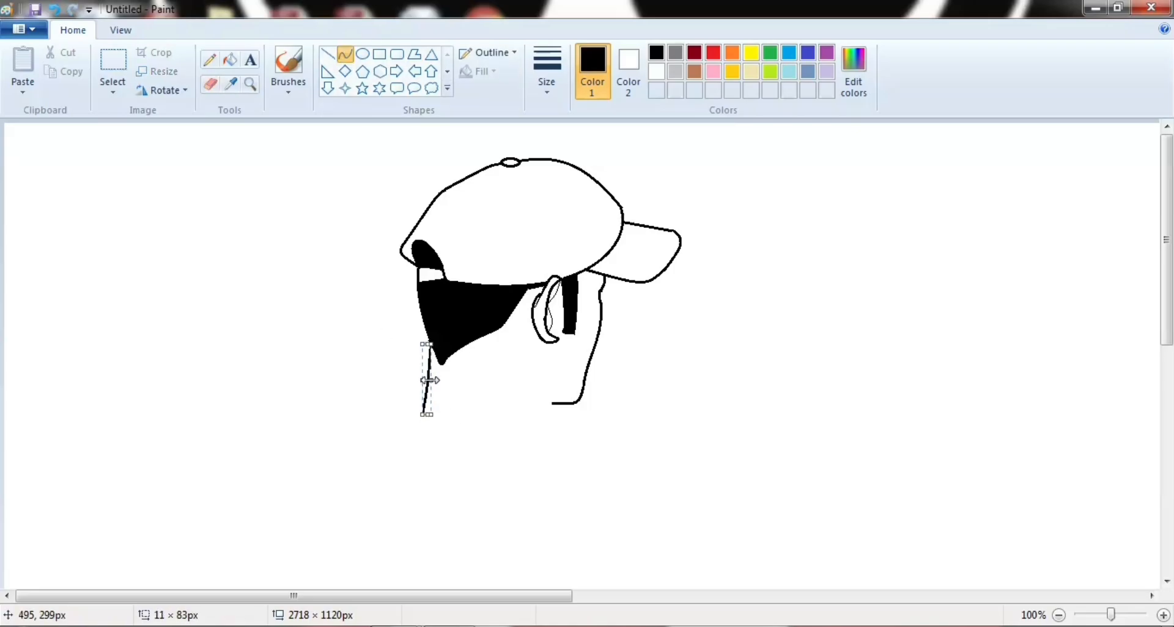
pyautogui.click(430, 381)
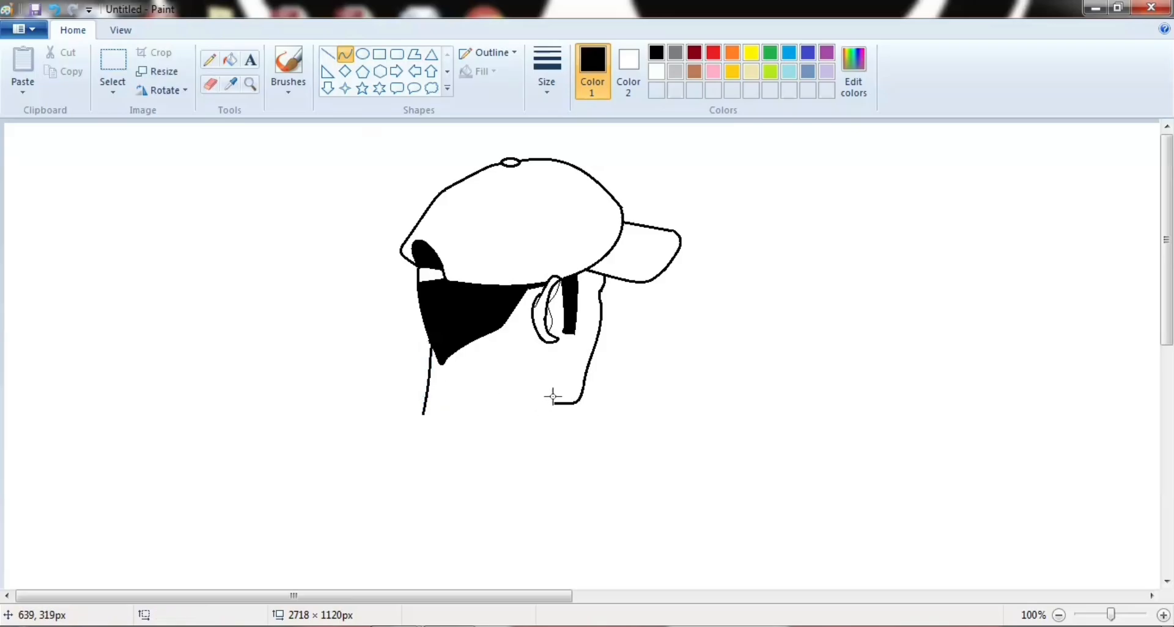
pyautogui.moveTo(551, 418); pyautogui.dragTo(547, 405)
pyautogui.click(629, 415)
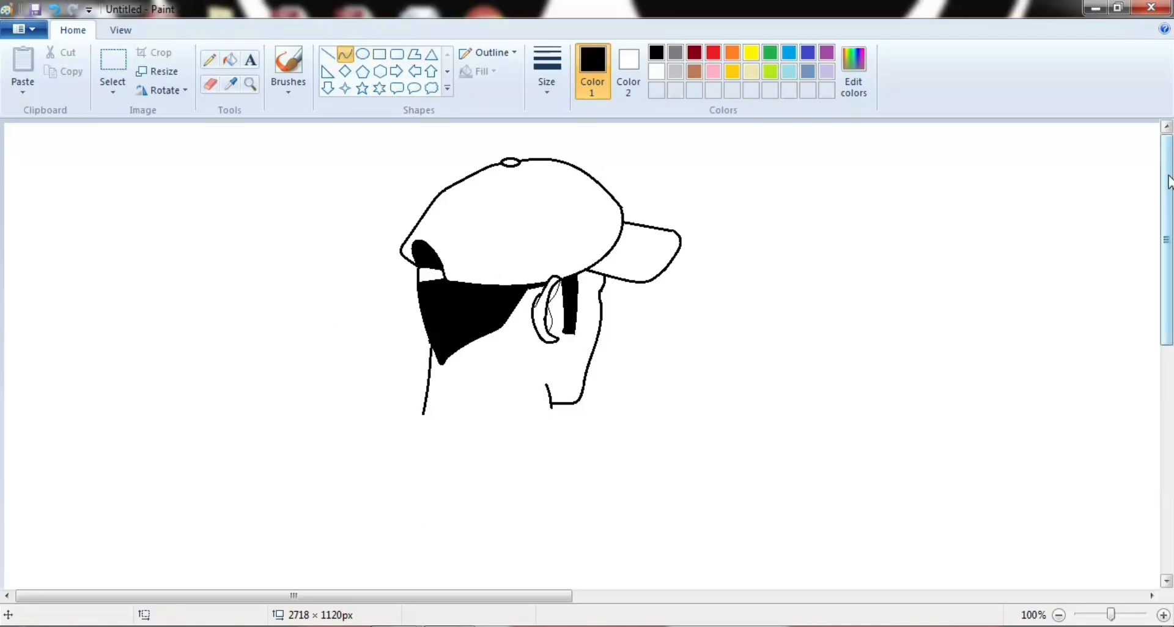
# Step: Draw the collar's upper edge as a loop at the back of the neck and a curve to the front neck line, erasing the excess
pyautogui.moveTo(1172, 182); pyautogui.dragTo(1171, 201)
pyautogui.moveTo(422, 369)
pyautogui.mouseDown()
pyautogui.moveTo(493, 376)
pyautogui.moveTo(405, 376)
pyautogui.moveTo(400, 389)
pyautogui.mouseUp()
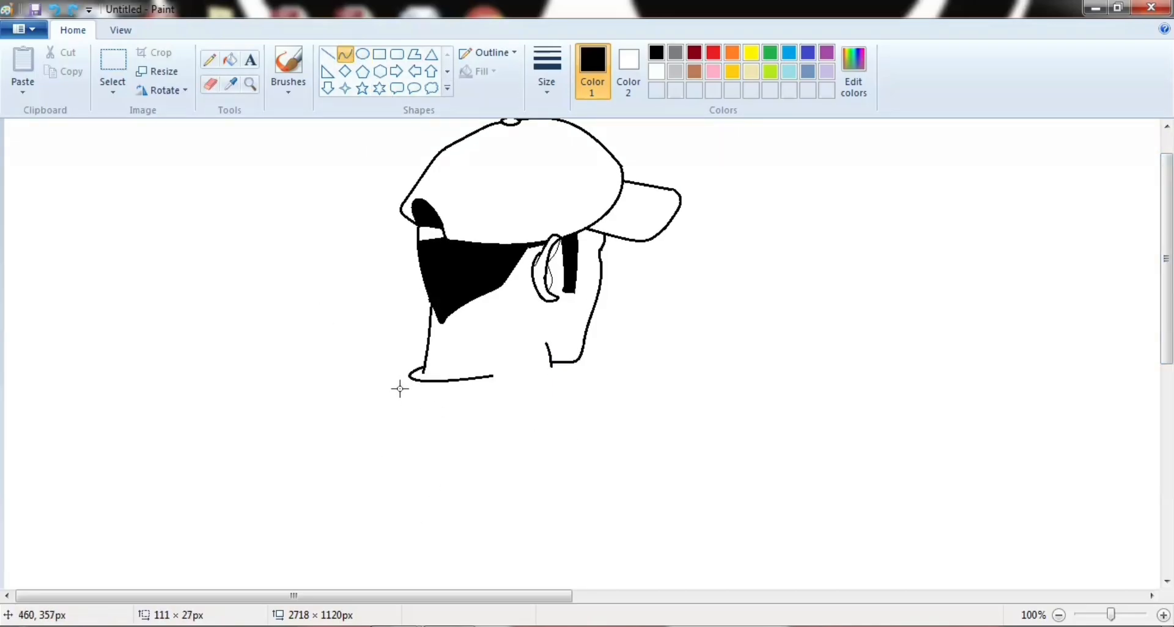
pyautogui.click(209, 84)
pyautogui.click(345, 55)
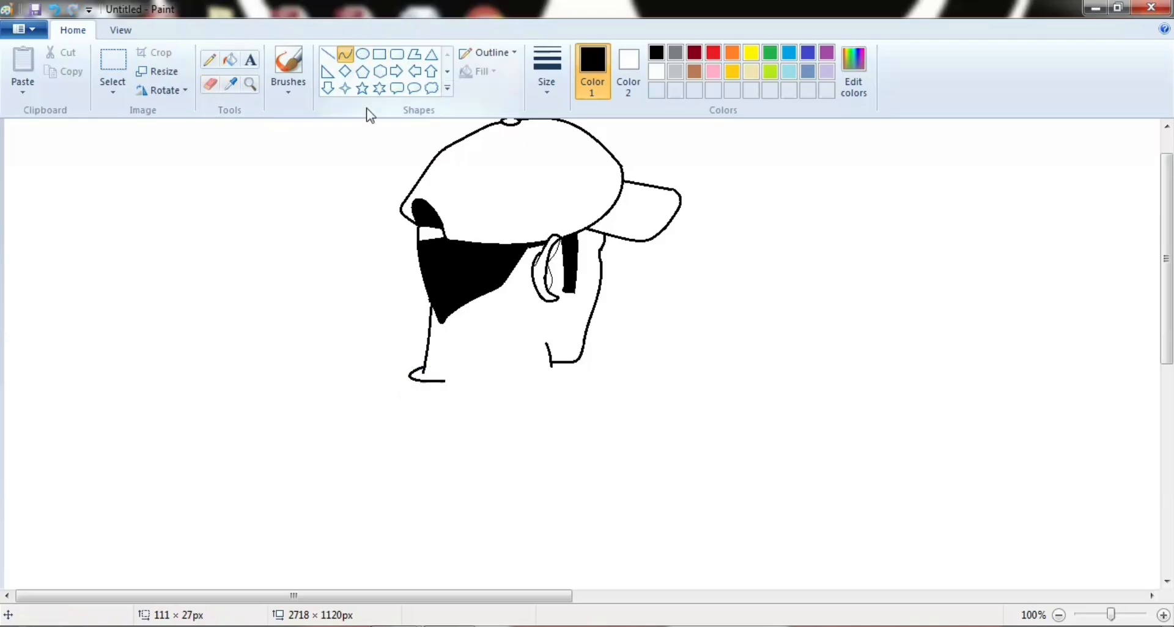
pyautogui.click(210, 84)
pyautogui.moveTo(425, 382); pyautogui.dragTo(552, 368)
pyautogui.click(346, 54)
pyautogui.moveTo(427, 385); pyautogui.dragTo(522, 366)
pyautogui.click(721, 397)
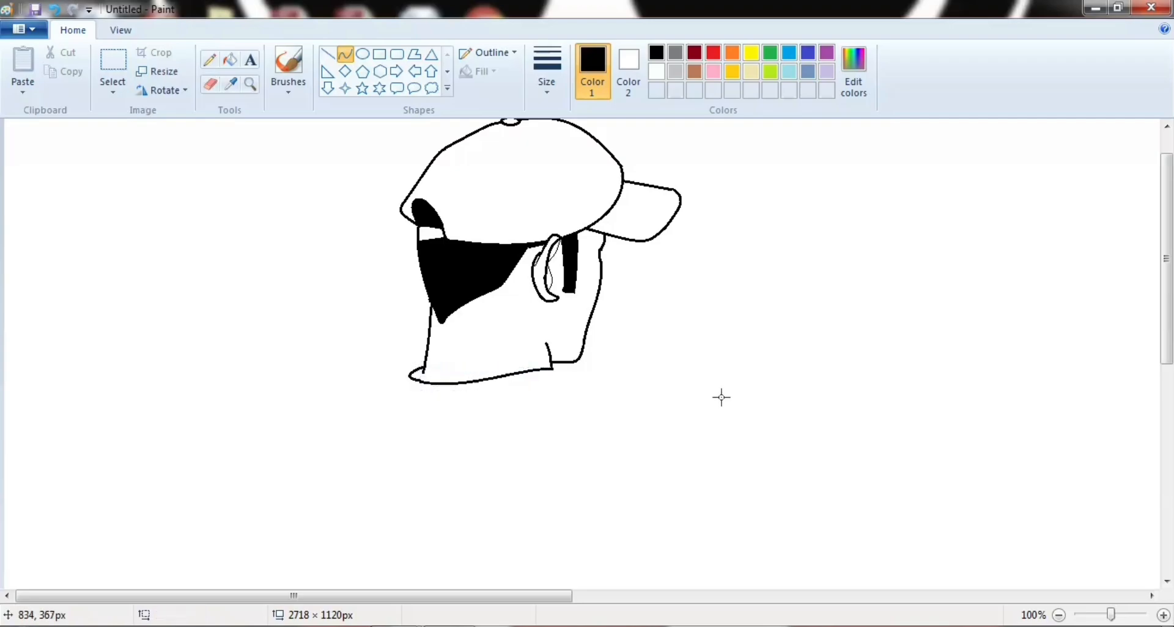
# Step: Draw the collar's short front curve, trim its end, and add the rear edge as a curve about 25 × 37 px
pyautogui.moveTo(552, 369)
pyautogui.mouseDown()
pyautogui.moveTo(585, 400)
pyautogui.moveTo(563, 375)
pyautogui.mouseUp()
pyautogui.click(210, 83)
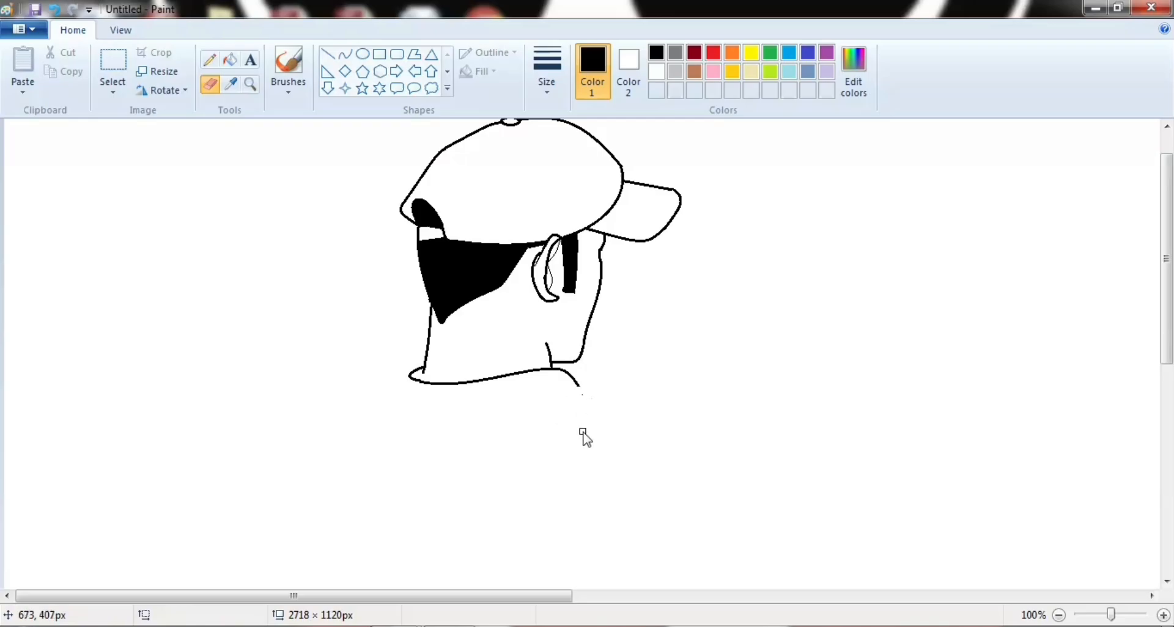
pyautogui.click(345, 54)
pyautogui.moveTo(421, 368)
pyautogui.mouseDown()
pyautogui.moveTo(397, 410)
pyautogui.moveTo(400, 369)
pyautogui.moveTo(417, 400)
pyautogui.mouseUp()
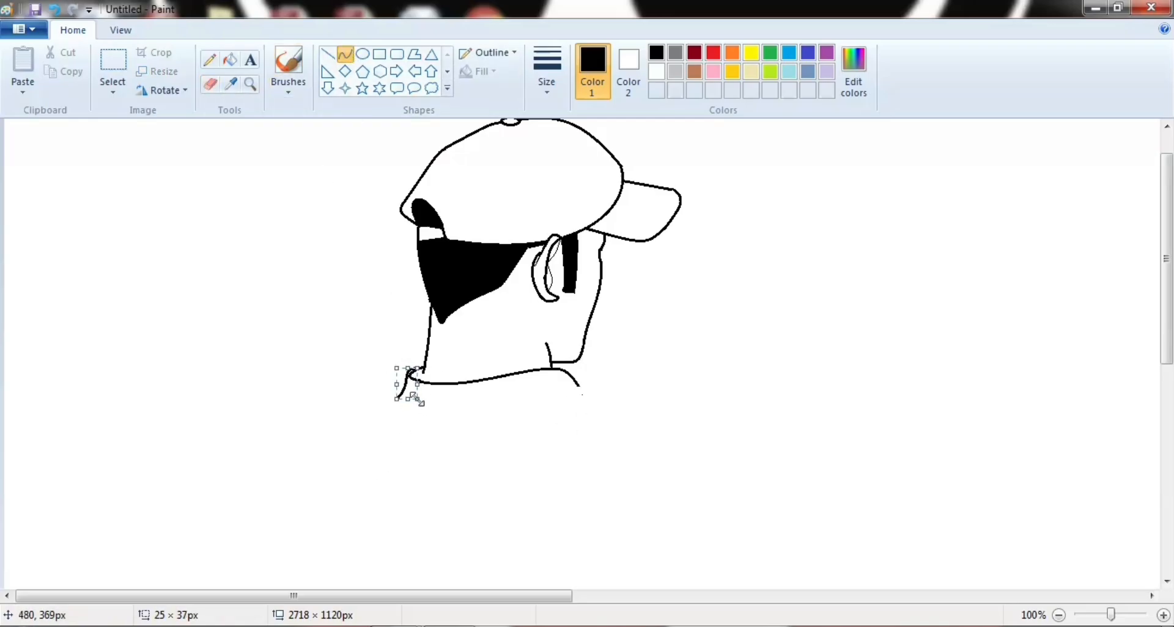
pyautogui.click(625, 438)
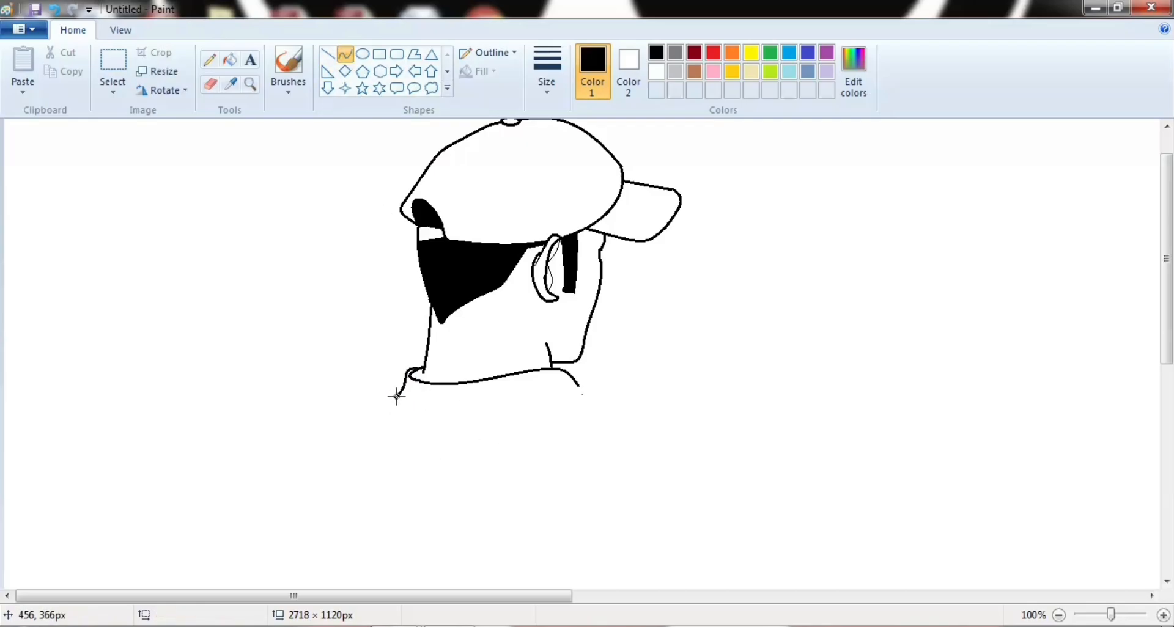
# Step: Draw the collar's lower edge with curves from the rear corner to the front tip, erasing the excess between them
pyautogui.moveTo(397, 396)
pyautogui.mouseDown()
pyautogui.moveTo(471, 421)
pyautogui.moveTo(396, 404)
pyautogui.mouseUp()
pyautogui.click(396, 404)
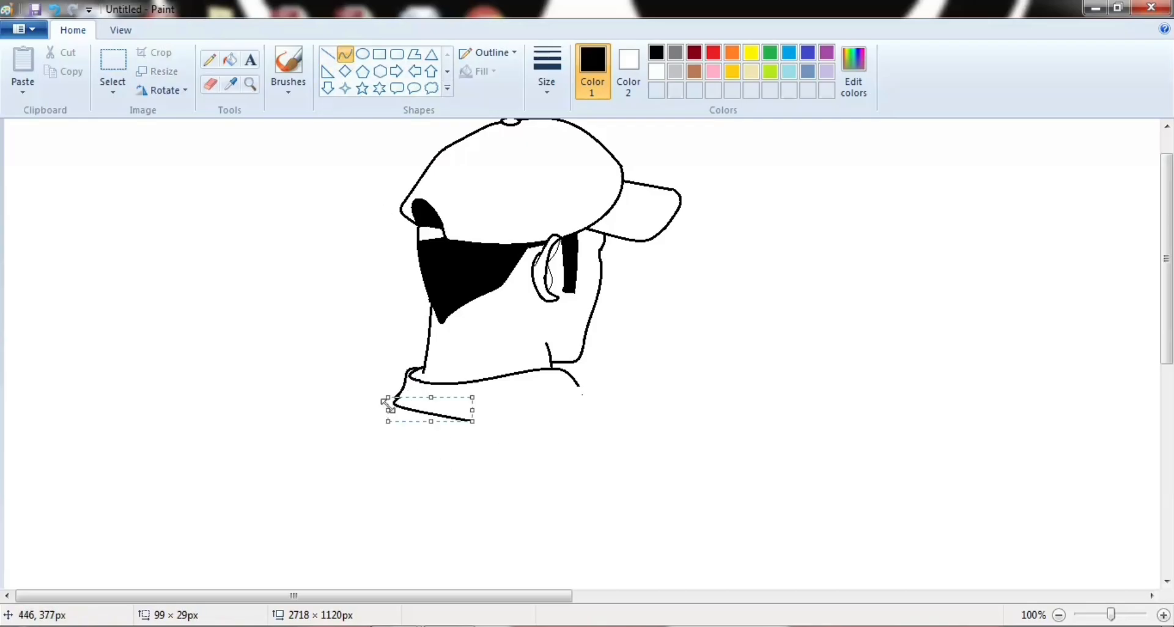
pyautogui.click(211, 84)
pyautogui.moveTo(454, 417)
pyautogui.mouseDown()
pyautogui.moveTo(480, 422)
pyautogui.moveTo(579, 388)
pyautogui.moveTo(489, 414)
pyautogui.moveTo(548, 385)
pyautogui.mouseUp()
pyautogui.click(346, 54)
pyautogui.click(696, 385)
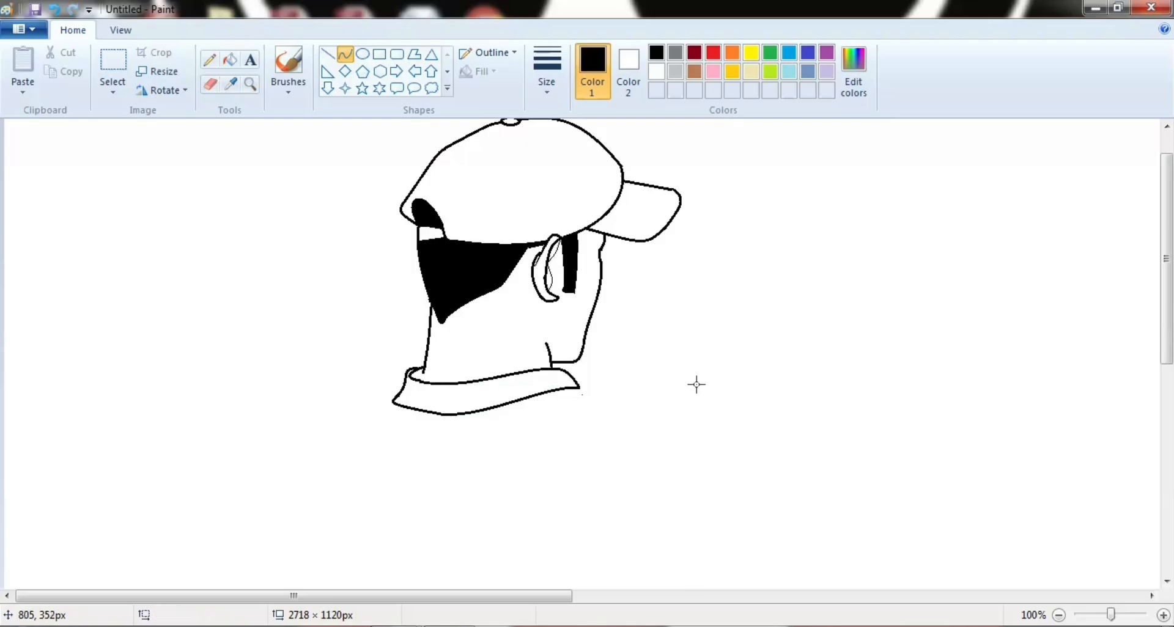
# Step: Draw the rear shoulder with curves sloping out from the collar and rounding downward, and trim the lower end with the eraser
pyautogui.scroll(-3, 450, 163)
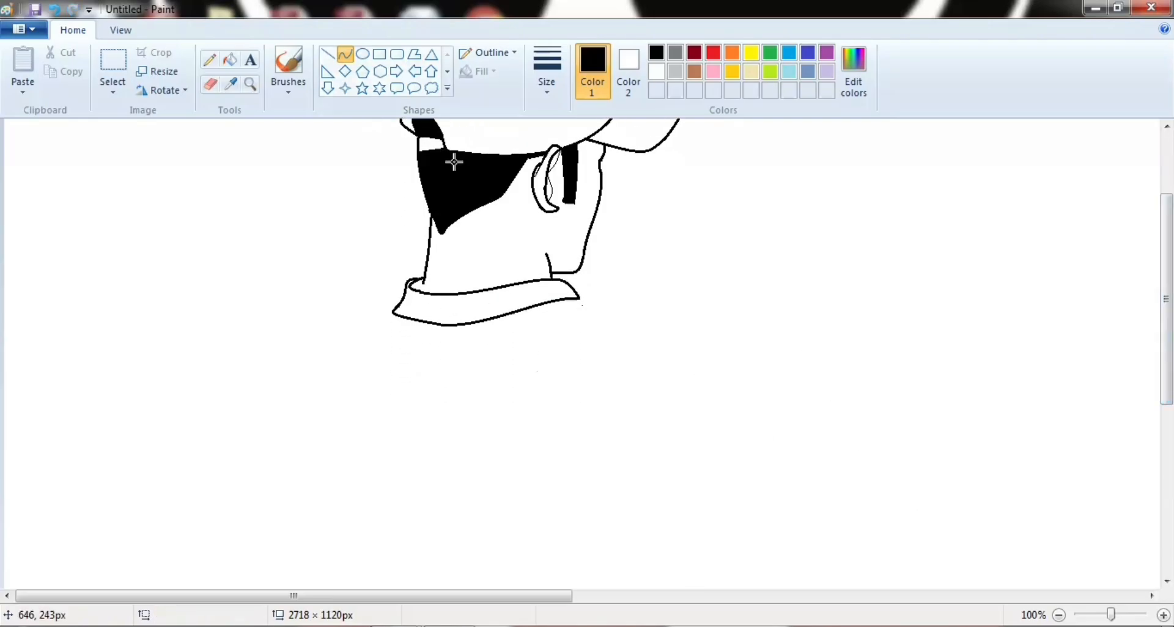
pyautogui.moveTo(395, 296); pyautogui.dragTo(325, 329)
pyautogui.moveTo(384, 297); pyautogui.dragTo(292, 410)
pyautogui.click(275, 304)
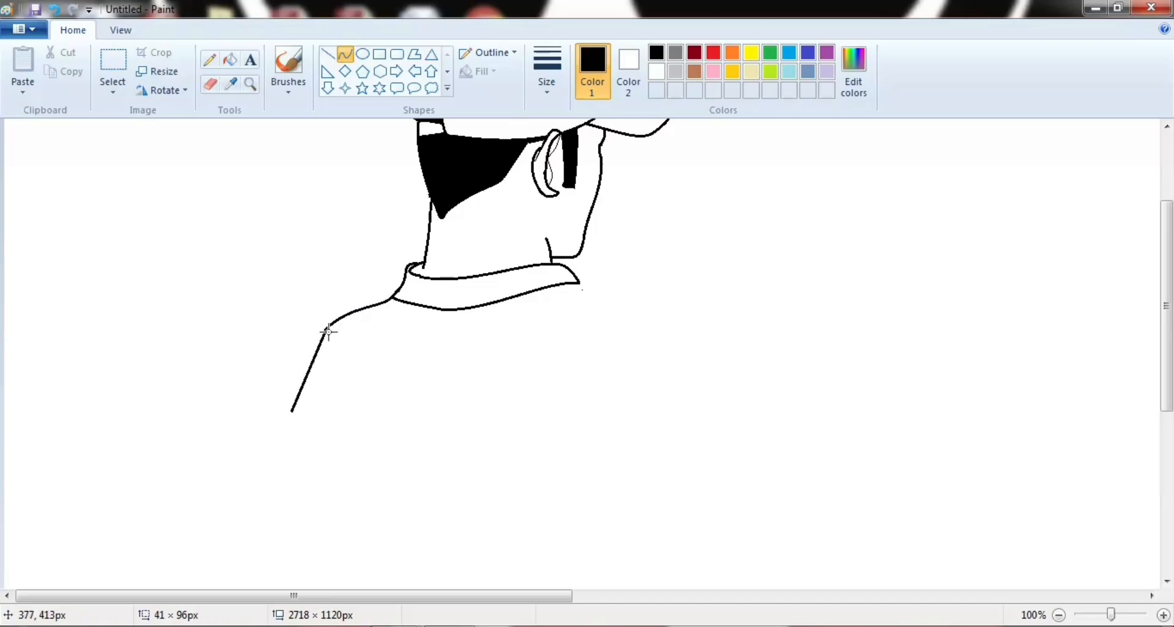
pyautogui.moveTo(328, 332); pyautogui.dragTo(298, 360)
pyautogui.click(210, 84)
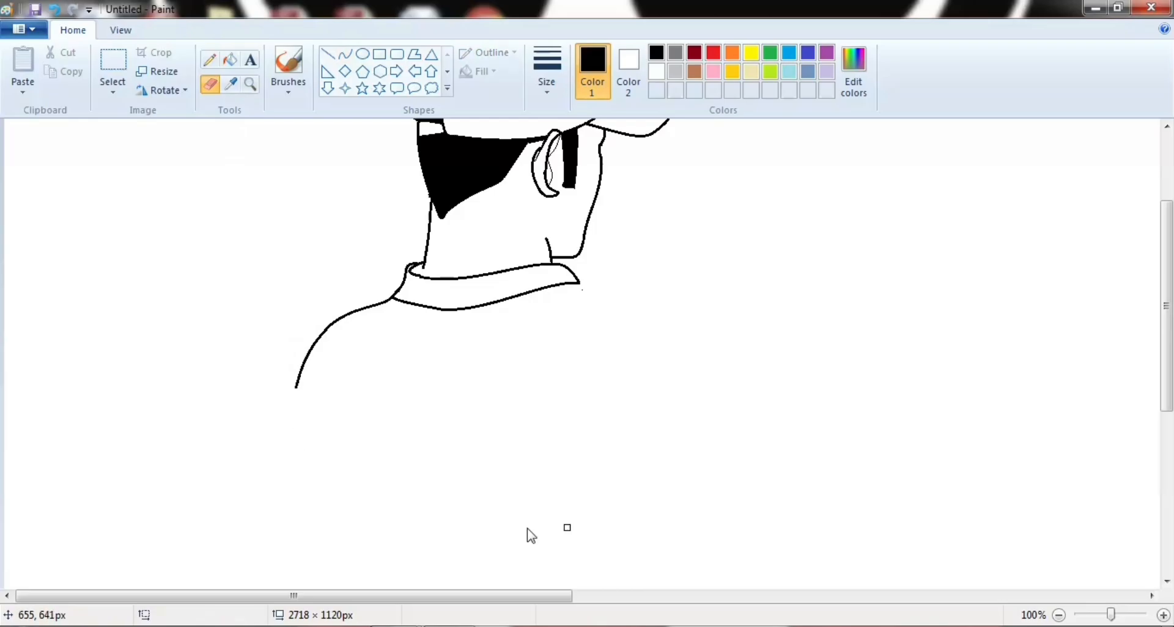
# Step: Extend the rear shoulder downward with a long S-shaped curve forming that side of the torso
pyautogui.scroll(-3, 530, 535)
pyautogui.click(346, 53)
pyautogui.moveTo(296, 264)
pyautogui.mouseDown()
pyautogui.moveTo(390, 447)
pyautogui.moveTo(290, 290)
pyautogui.moveTo(294, 323)
pyautogui.mouseUp()
pyautogui.moveTo(364, 391); pyautogui.dragTo(337, 354)
pyautogui.moveTo(1168, 303)
pyautogui.mouseDown()
pyautogui.moveTo(1173, 241)
pyautogui.moveTo(1170, 304)
pyautogui.mouseUp()
# Step: Remove the stray speck beside the collar's front tip and restore black as the drawing color
pyautogui.click(327, 54)
pyautogui.click(656, 72)
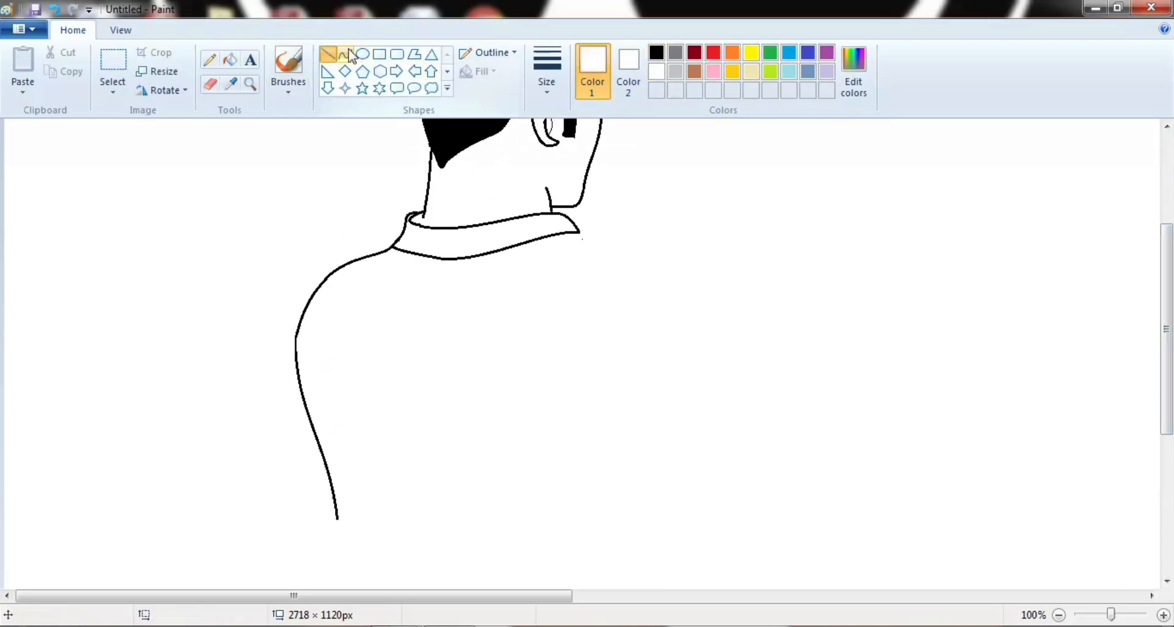
pyautogui.click(346, 55)
pyautogui.click(656, 52)
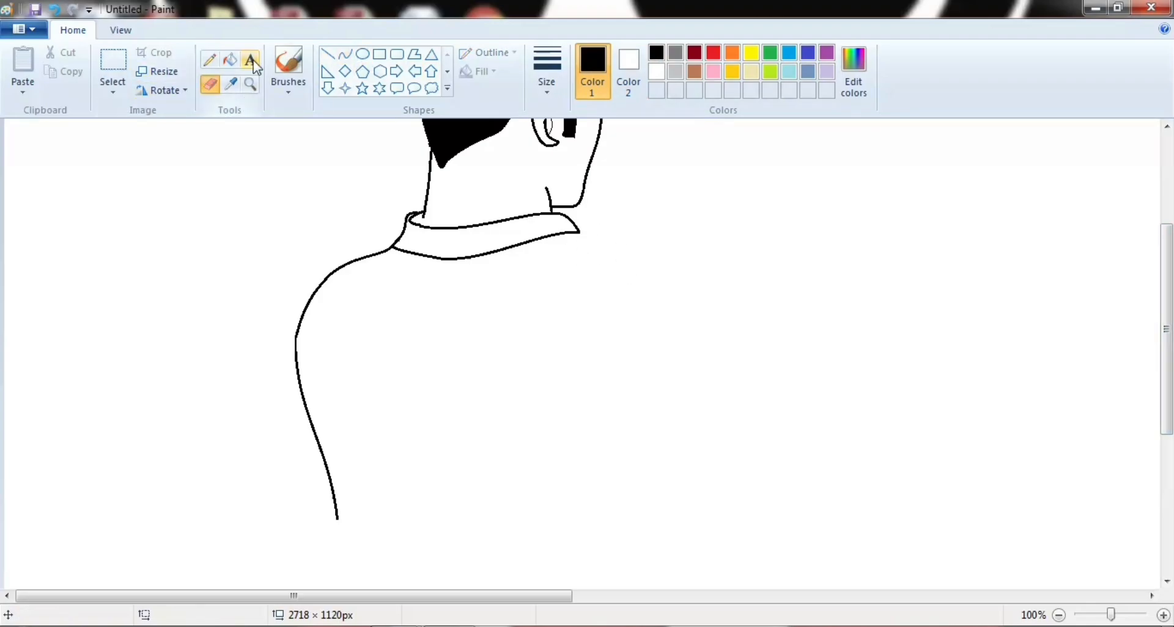
# Step: Draw the front shoulder with two connected curves sloping down from the collar's front tip, trimming their ends with the eraser
pyautogui.moveTo(579, 232); pyautogui.dragTo(664, 258)
pyautogui.click(584, 234)
pyautogui.click(630, 242)
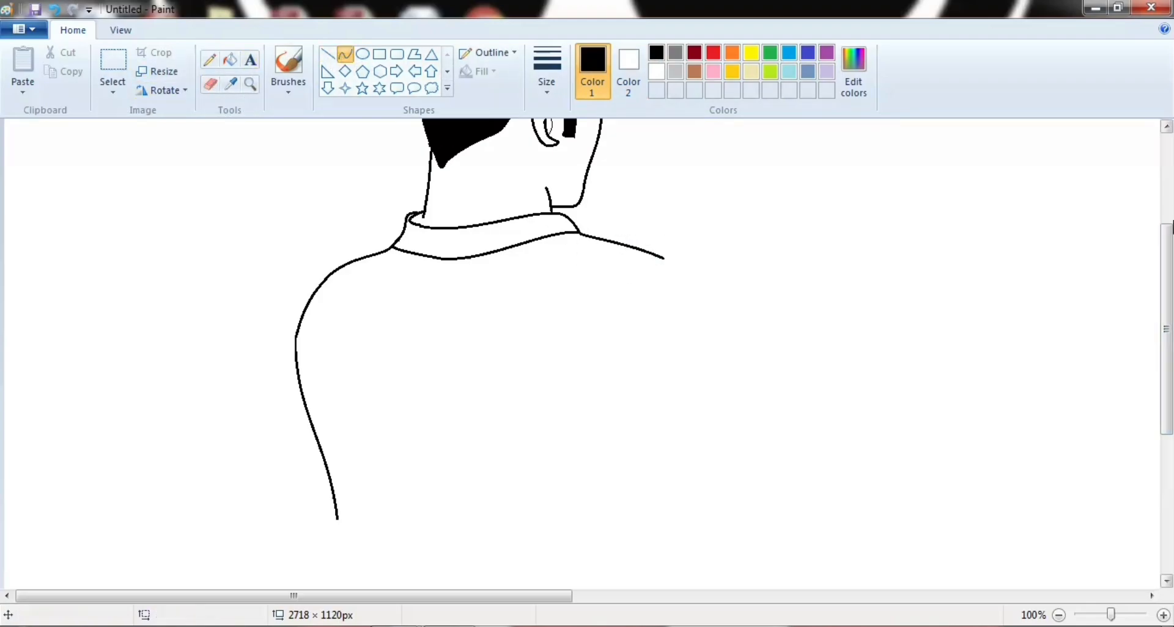
pyautogui.moveTo(1166, 253); pyautogui.dragTo(1167, 220)
pyautogui.click(210, 84)
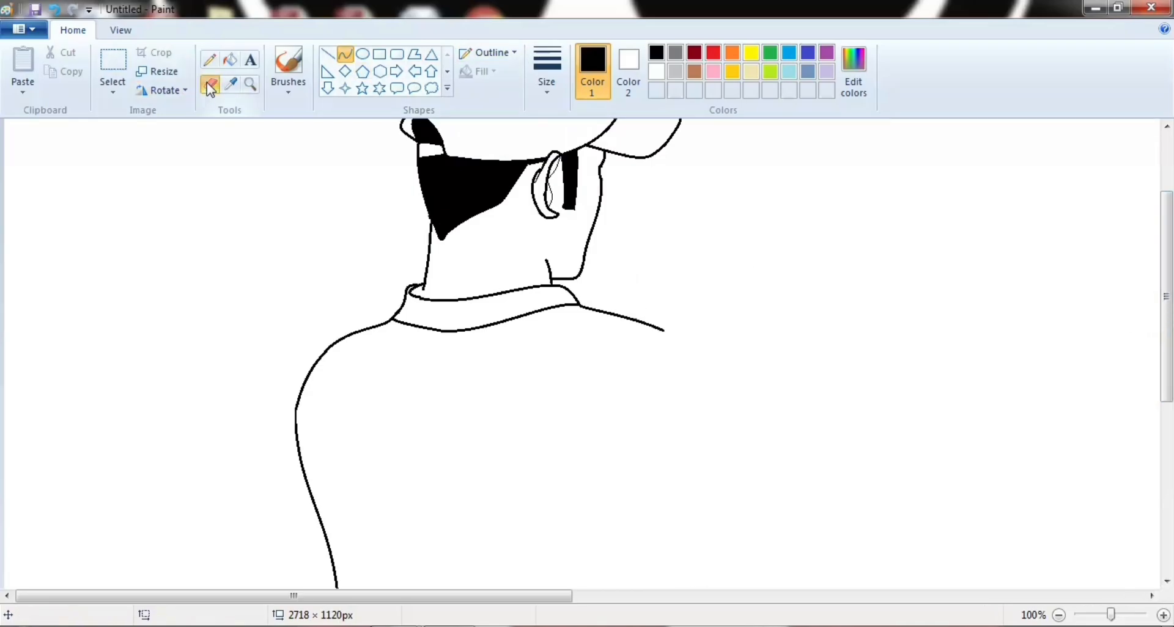
pyautogui.click(345, 53)
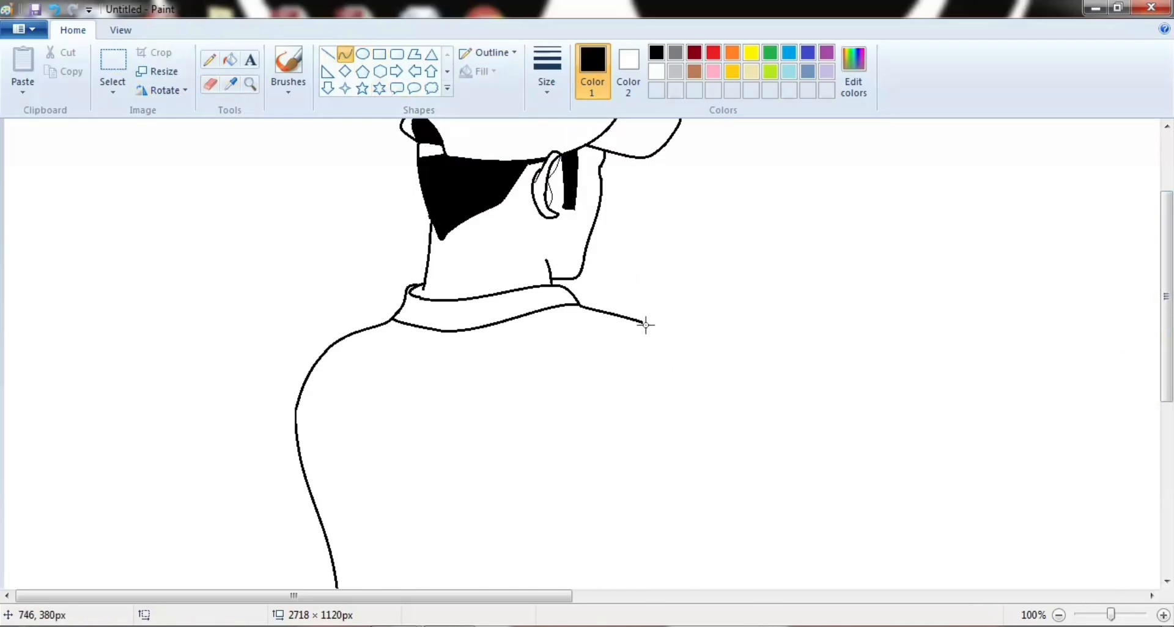
pyautogui.moveTo(642, 322); pyautogui.dragTo(688, 347)
pyautogui.click(755, 310)
pyautogui.click(208, 85)
pyautogui.click(687, 349)
# Step: Draw the torso's front side as an outward-bowed curve about 28 × 161 px down from the end of the front shoulder
pyautogui.click(345, 54)
pyautogui.moveTo(1167, 290); pyautogui.dragTo(1167, 315)
pyautogui.moveTo(684, 288); pyautogui.dragTo(707, 425)
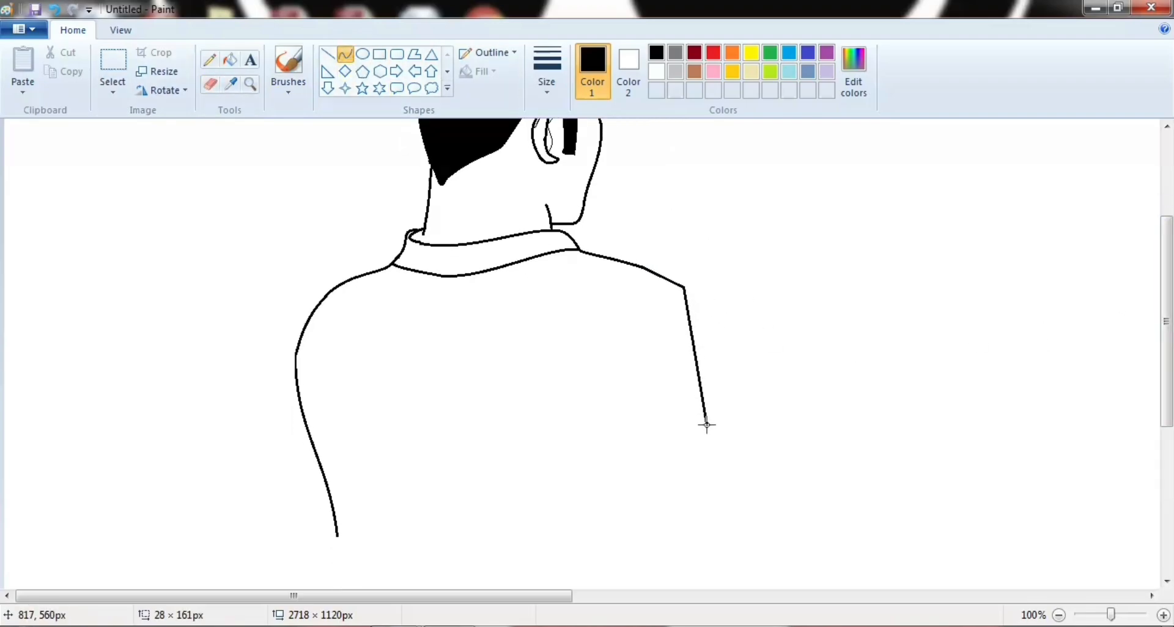
pyautogui.click(696, 297)
pyautogui.click(713, 348)
pyautogui.moveTo(1171, 354); pyautogui.dragTo(1172, 350)
pyautogui.click(919, 393)
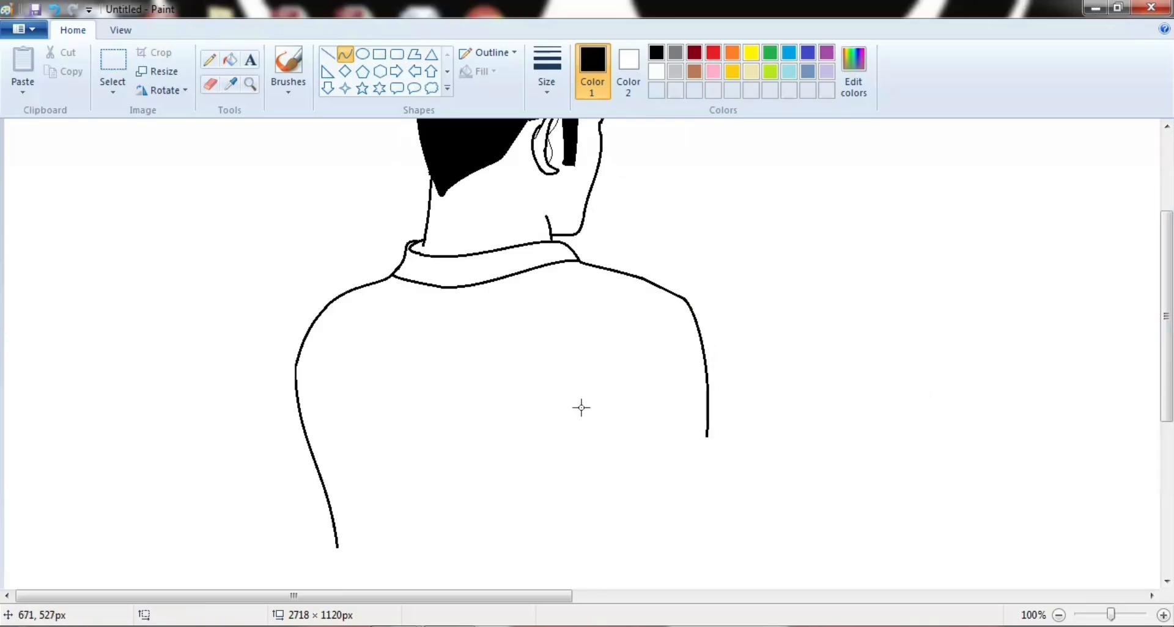
# Step: Start the garment's jagged lower edge with a pointed spike at the end of the torso's rear side and a short curve about 30 × 23 px
pyautogui.scroll(-3, 1040, 352)
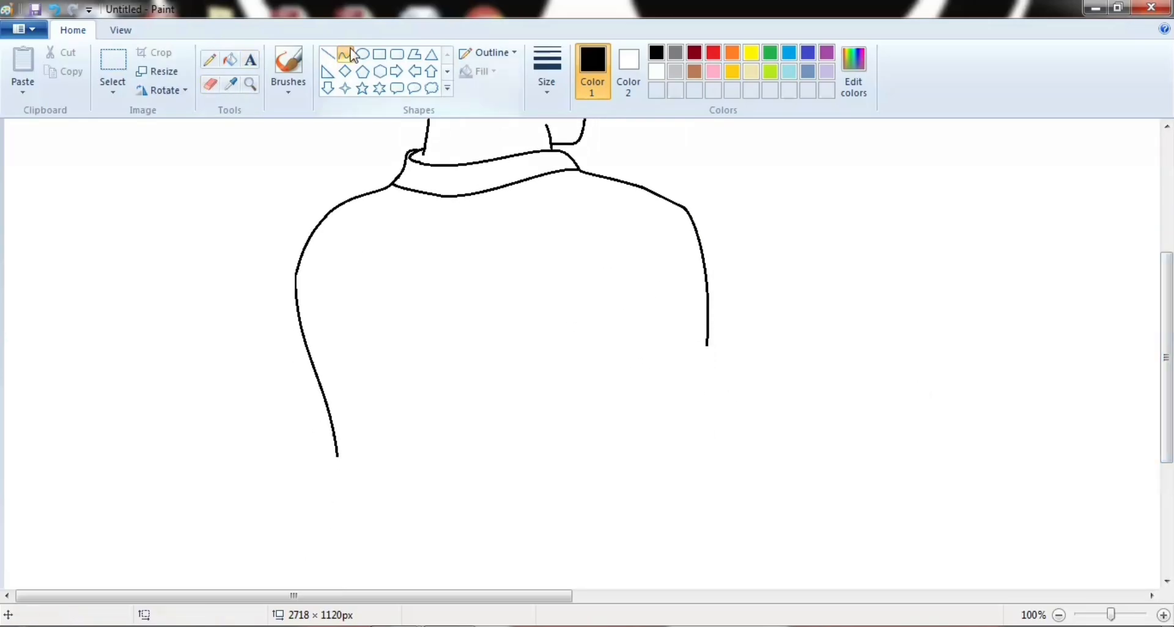
pyautogui.moveTo(338, 455)
pyautogui.mouseDown()
pyautogui.moveTo(370, 443)
pyautogui.moveTo(359, 451)
pyautogui.mouseUp()
pyautogui.click(338, 482)
pyautogui.click(338, 482)
pyautogui.click(273, 479)
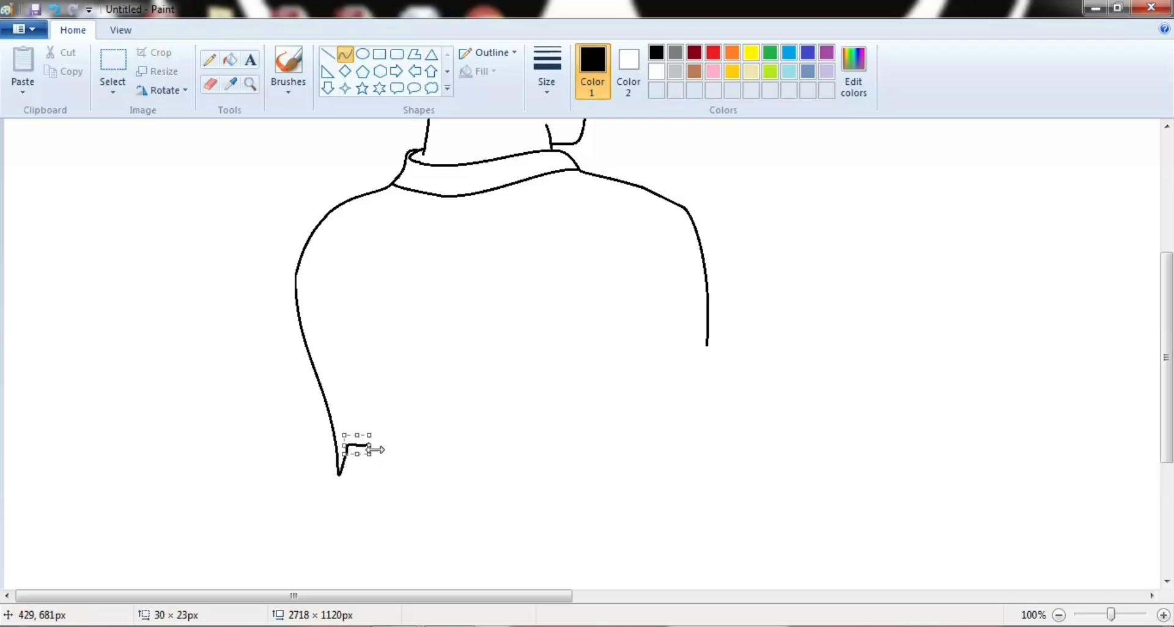
pyautogui.click(371, 449)
# Step: Continue the jagged edge with a short wavy section and a second pointed spike, its rising curve about 15 × 51 px
pyautogui.moveTo(359, 447)
pyautogui.mouseDown()
pyautogui.moveTo(390, 463)
pyautogui.moveTo(370, 460)
pyautogui.mouseUp()
pyautogui.moveTo(379, 455); pyautogui.dragTo(383, 439)
pyautogui.moveTo(391, 451); pyautogui.dragTo(388, 481)
pyautogui.click(489, 452)
pyautogui.click(380, 502)
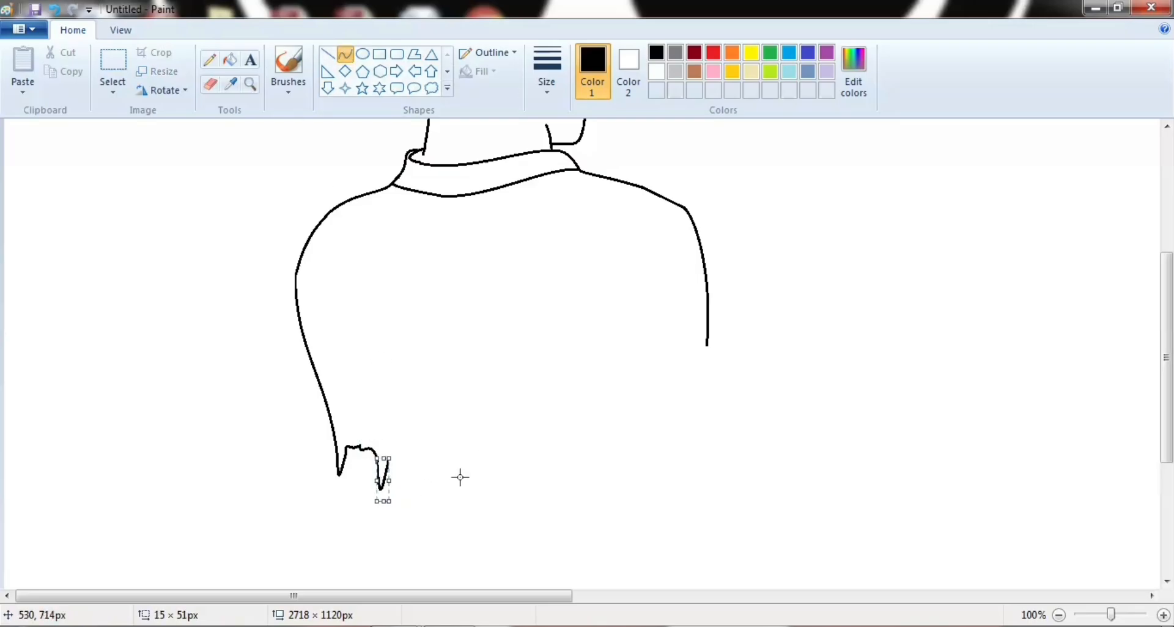
pyautogui.click(460, 477)
# Step: Add a long narrow third spike to the jagged edge and trim its tip with the eraser
pyautogui.moveTo(388, 440)
pyautogui.mouseDown()
pyautogui.moveTo(407, 473)
pyautogui.moveTo(389, 445)
pyautogui.moveTo(419, 558)
pyautogui.mouseUp()
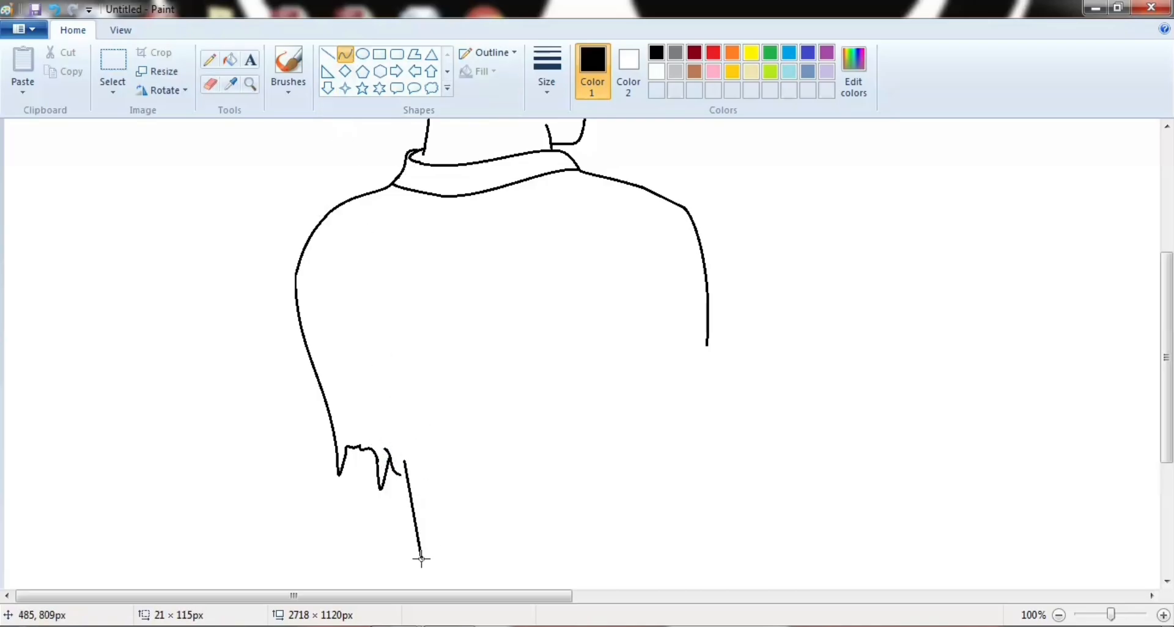
pyautogui.moveTo(410, 476)
pyautogui.mouseDown()
pyautogui.moveTo(419, 556)
pyautogui.moveTo(424, 547)
pyautogui.mouseUp()
pyautogui.click(210, 84)
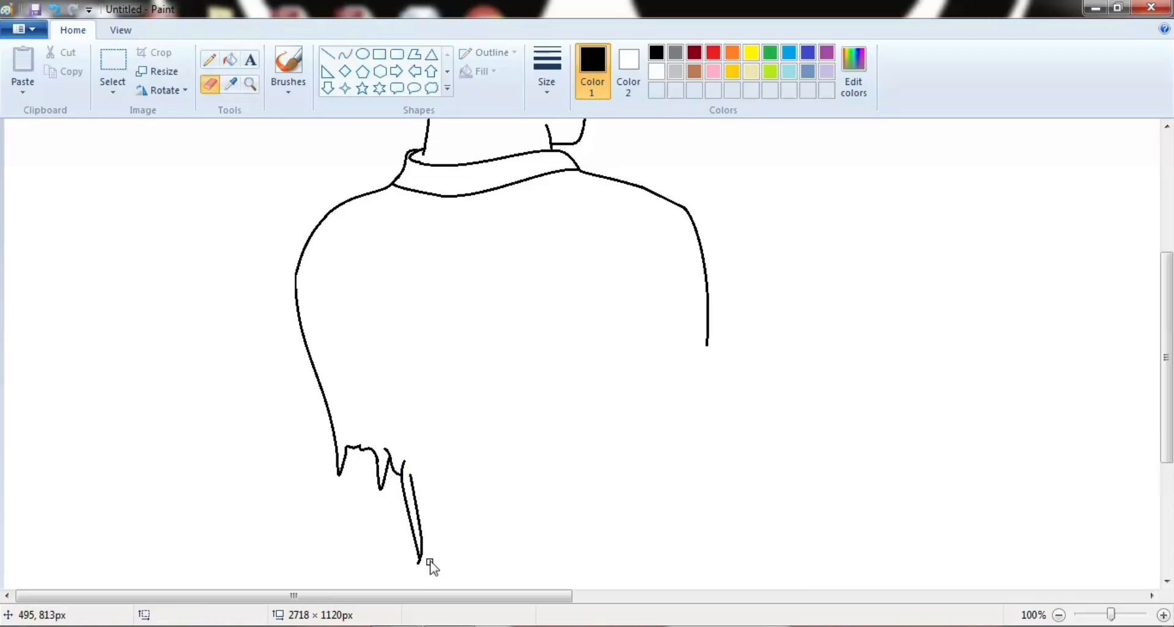
pyautogui.click(349, 57)
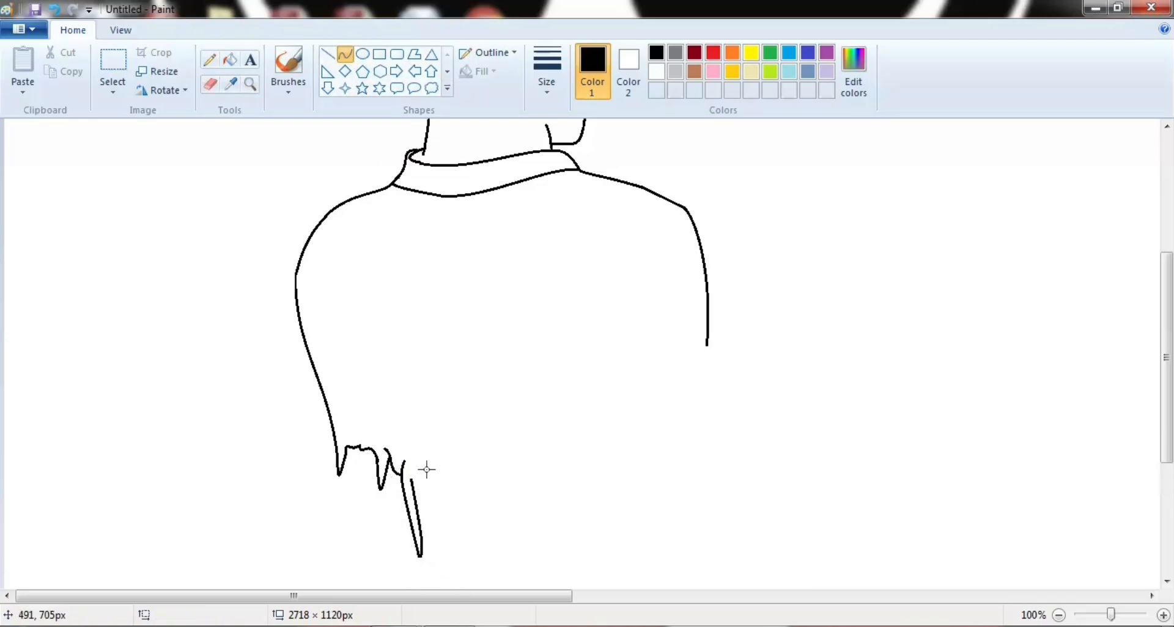
# Step: Draw a shorter narrow fourth spike with curves next to the long one on the jagged edge
pyautogui.moveTo(410, 479)
pyautogui.mouseDown()
pyautogui.moveTo(461, 517)
pyautogui.moveTo(423, 450)
pyautogui.mouseUp()
pyautogui.moveTo(465, 481); pyautogui.dragTo(431, 461)
pyautogui.click(477, 475)
pyautogui.moveTo(437, 514); pyautogui.dragTo(440, 515)
pyautogui.click(419, 463)
pyautogui.click(467, 430)
# Step: Continue the jagged edge past the fourth spike with a shallow arched curve ending in a short downward notch
pyautogui.moveTo(419, 463)
pyautogui.mouseDown()
pyautogui.moveTo(511, 470)
pyautogui.moveTo(476, 464)
pyautogui.moveTo(494, 480)
pyautogui.mouseUp()
pyautogui.click(449, 456)
pyautogui.click(449, 456)
pyautogui.click(567, 399)
pyautogui.click(478, 489)
pyautogui.click(479, 489)
pyautogui.click(518, 469)
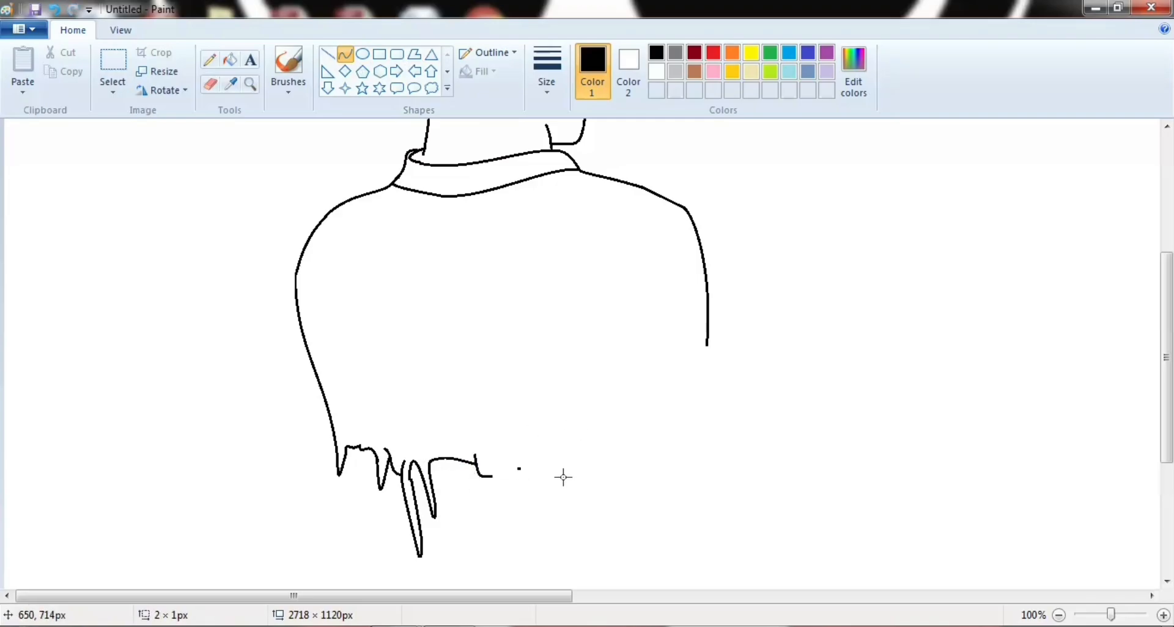
# Step: Erase the stray mark beside the notch and draw a narrow pointed fifth spike hanging from the notch
pyautogui.click(209, 84)
pyautogui.click(345, 54)
pyautogui.moveTo(486, 476)
pyautogui.mouseDown()
pyautogui.moveTo(514, 477)
pyautogui.moveTo(493, 551)
pyautogui.moveTo(499, 516)
pyautogui.mouseUp()
pyautogui.click(494, 554)
pyautogui.click(551, 493)
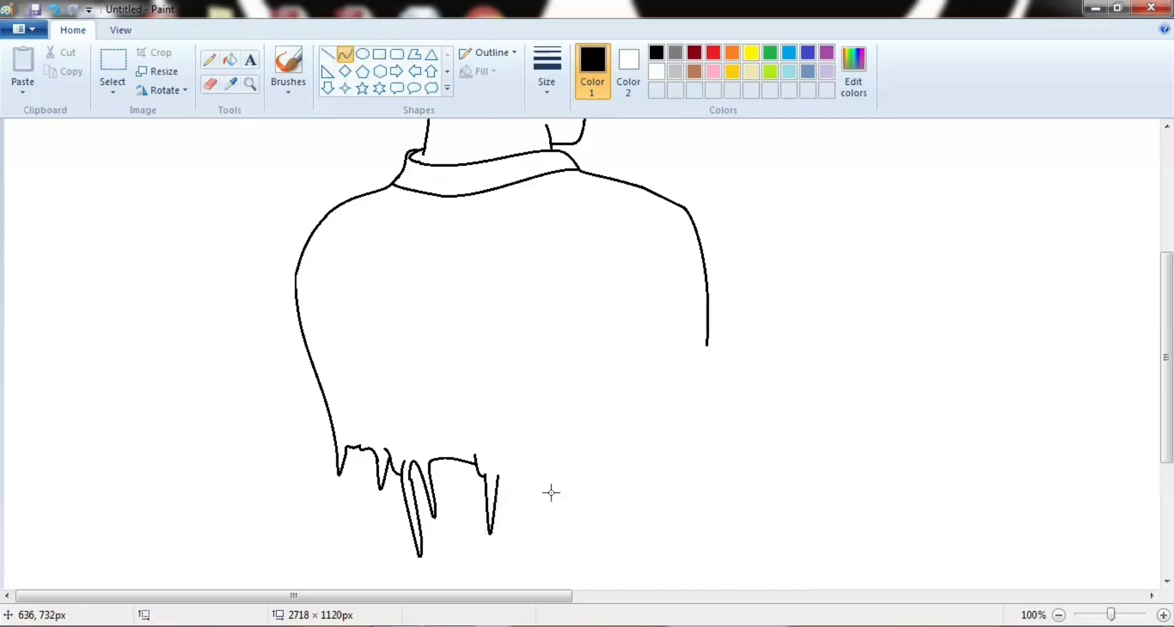
# Step: Add a rounded arch after the fifth spike, followed by a shorter narrow spike
pyautogui.click(350, 54)
pyautogui.moveTo(498, 476); pyautogui.dragTo(536, 460)
pyautogui.moveTo(513, 457); pyautogui.dragTo(538, 459)
pyautogui.click(509, 445)
pyautogui.click(564, 444)
pyautogui.click(349, 57)
pyautogui.moveTo(532, 477)
pyautogui.mouseDown()
pyautogui.moveTo(537, 533)
pyautogui.moveTo(529, 480)
pyautogui.mouseUp()
pyautogui.click(529, 514)
pyautogui.click(568, 467)
# Step: Draw an adjoining narrow spike with a falling curve about 30 × 72 px, trim its ends and close it with a rising curve
pyautogui.moveTo(533, 440)
pyautogui.mouseDown()
pyautogui.moveTo(557, 499)
pyautogui.moveTo(520, 491)
pyautogui.moveTo(538, 497)
pyautogui.moveTo(543, 470)
pyautogui.mouseUp()
pyautogui.click(538, 497)
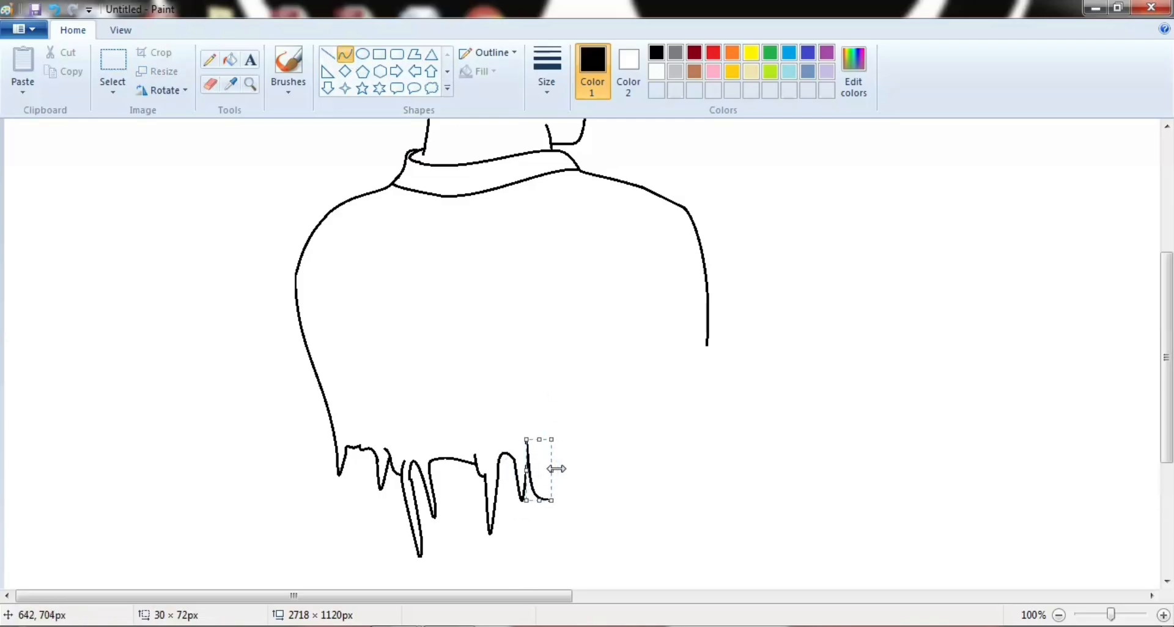
pyautogui.click(209, 84)
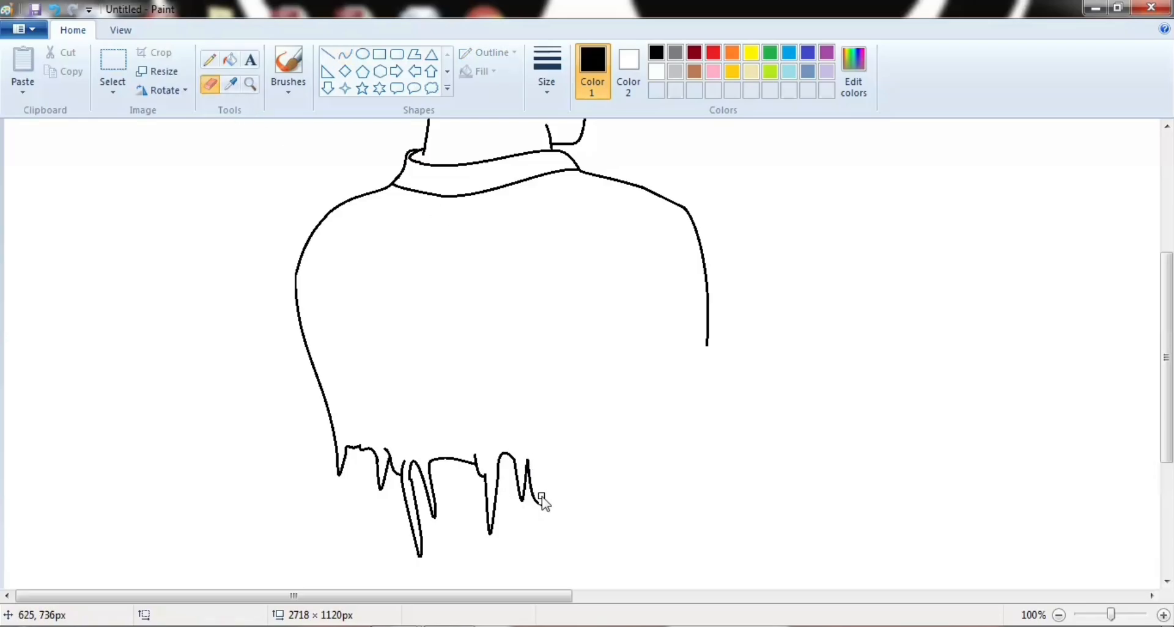
pyautogui.click(344, 54)
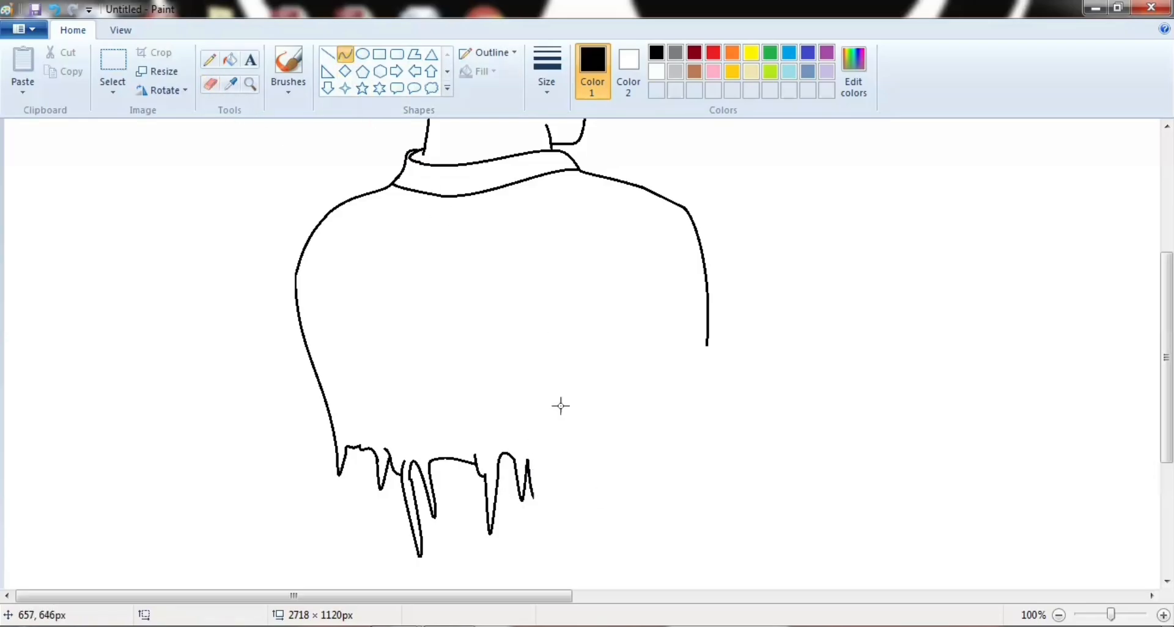
pyautogui.moveTo(534, 498)
pyautogui.mouseDown()
pyautogui.moveTo(549, 458)
pyautogui.moveTo(536, 459)
pyautogui.mouseUp()
pyautogui.moveTo(541, 480); pyautogui.dragTo(545, 485)
pyautogui.click(540, 483)
# Step: Start the front sleeve's jagged end with a pointed tip and a small arch, trimming the excess line with the eraser
pyautogui.moveTo(705, 362)
pyautogui.mouseDown()
pyautogui.moveTo(680, 347)
pyautogui.moveTo(699, 395)
pyautogui.moveTo(696, 358)
pyautogui.mouseUp()
pyautogui.click(701, 387)
pyautogui.click(745, 362)
pyautogui.click(209, 85)
pyautogui.click(345, 54)
pyautogui.moveTo(697, 359)
pyautogui.mouseDown()
pyautogui.moveTo(663, 384)
pyautogui.moveTo(674, 369)
pyautogui.mouseUp()
pyautogui.click(677, 355)
pyautogui.click(677, 355)
pyautogui.click(639, 348)
pyautogui.click(209, 84)
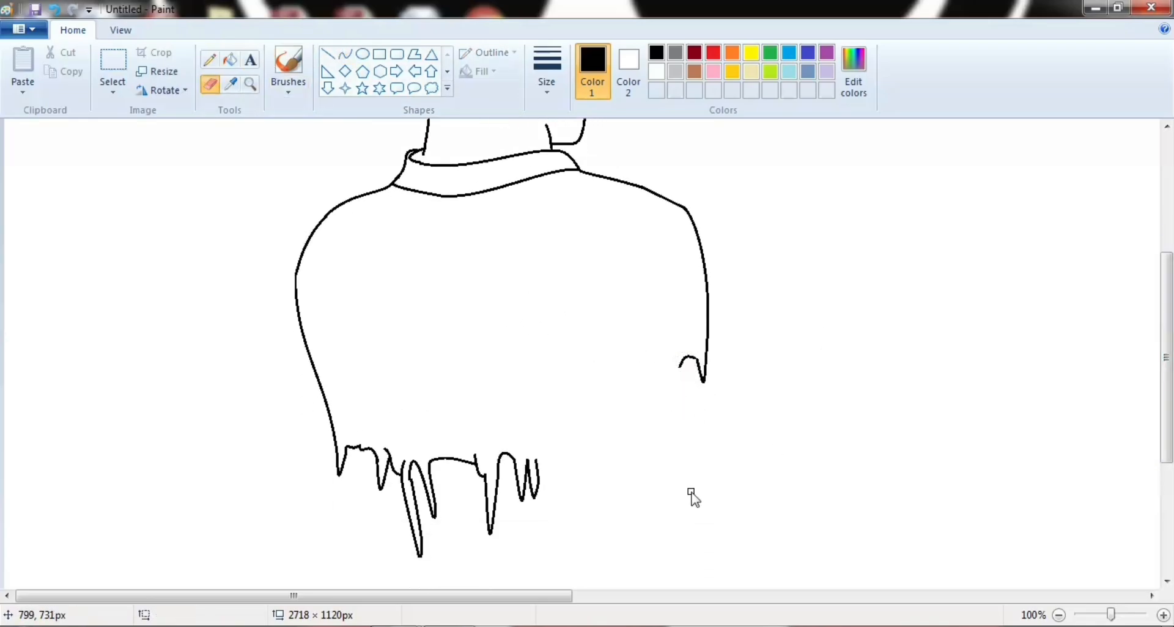
# Step: Draw the torso's front side line with two joined curves running from below the armpit down toward the jagged hem
pyautogui.click(346, 54)
pyautogui.moveTo(650, 333); pyautogui.dragTo(641, 411)
pyautogui.moveTo(649, 355)
pyautogui.mouseDown()
pyautogui.moveTo(660, 388)
pyautogui.moveTo(660, 369)
pyautogui.mouseUp()
pyautogui.click(210, 84)
pyautogui.click(346, 54)
pyautogui.moveTo(653, 384)
pyautogui.mouseDown()
pyautogui.moveTo(633, 476)
pyautogui.moveTo(650, 388)
pyautogui.moveTo(639, 442)
pyautogui.mouseUp()
pyautogui.click(727, 438)
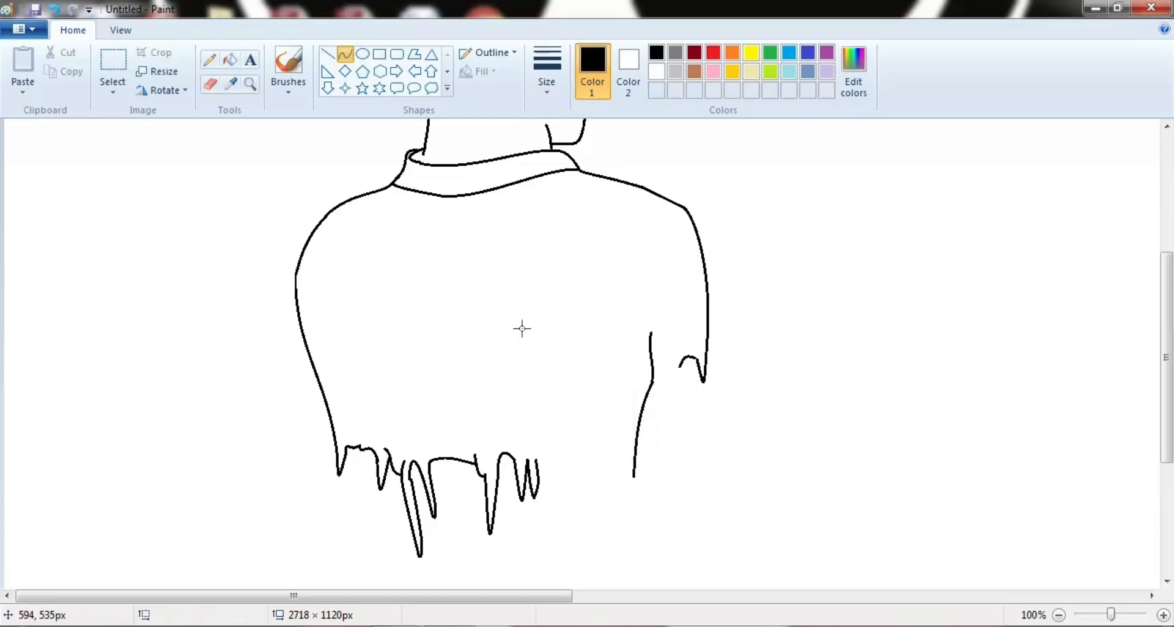
# Step: Trim the lower end of the torso's front side line and draw a short curved corner turning into the hem
pyautogui.click(210, 84)
pyautogui.click(345, 54)
pyautogui.moveTo(636, 452)
pyautogui.mouseDown()
pyautogui.moveTo(599, 471)
pyautogui.moveTo(611, 475)
pyautogui.mouseUp()
pyautogui.click(637, 470)
pyautogui.click(637, 471)
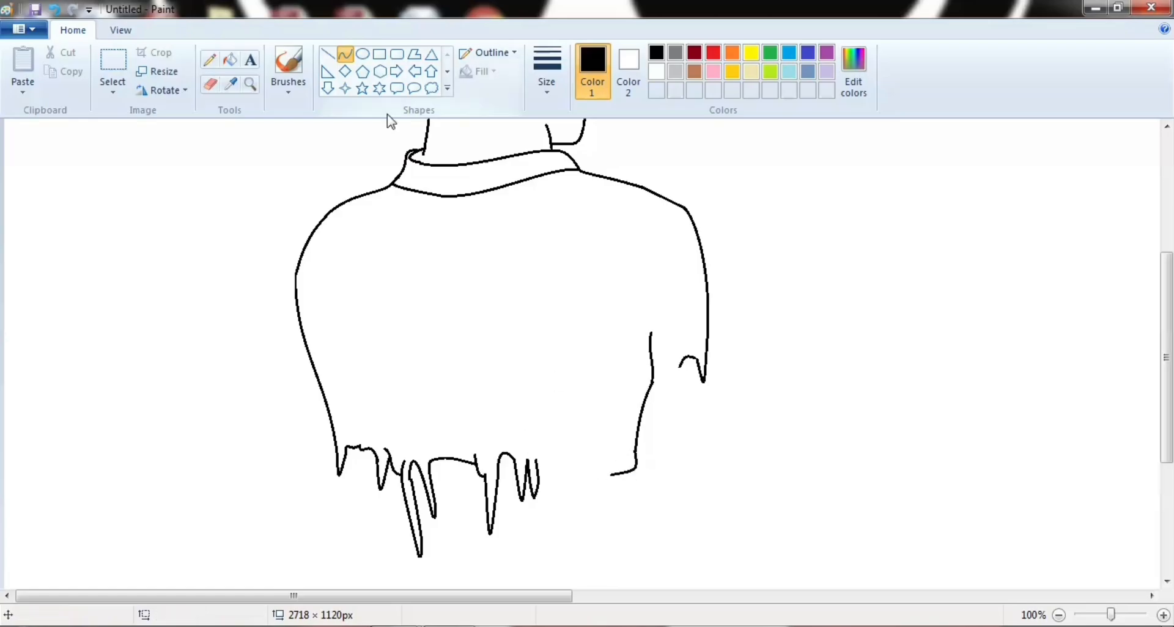
# Step: Join the jagged edge to the hem's front corner with a sloping curve, a pointed spike and small waves, erasing the excess
pyautogui.moveTo(529, 447); pyautogui.dragTo(561, 472)
pyautogui.click(561, 460)
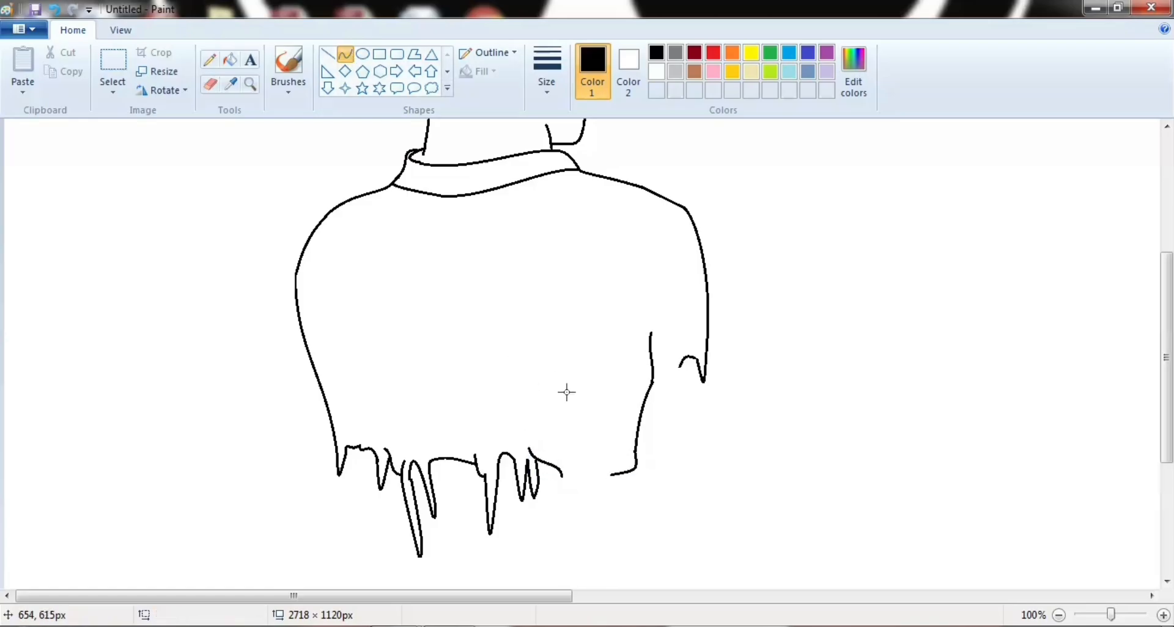
pyautogui.click(569, 531)
pyautogui.moveTo(586, 477)
pyautogui.mouseDown()
pyautogui.moveTo(590, 464)
pyautogui.moveTo(575, 455)
pyautogui.moveTo(610, 506)
pyautogui.mouseUp()
pyautogui.click(568, 532)
pyautogui.click(657, 502)
pyautogui.click(560, 428)
pyautogui.click(590, 477)
pyautogui.click(210, 84)
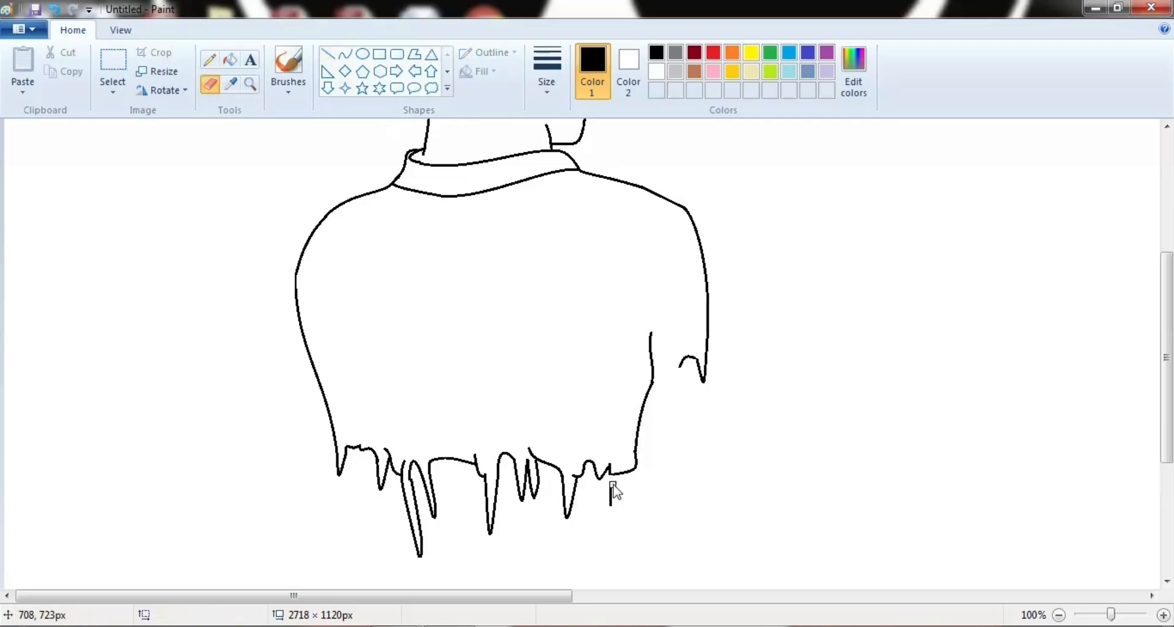
pyautogui.click(346, 55)
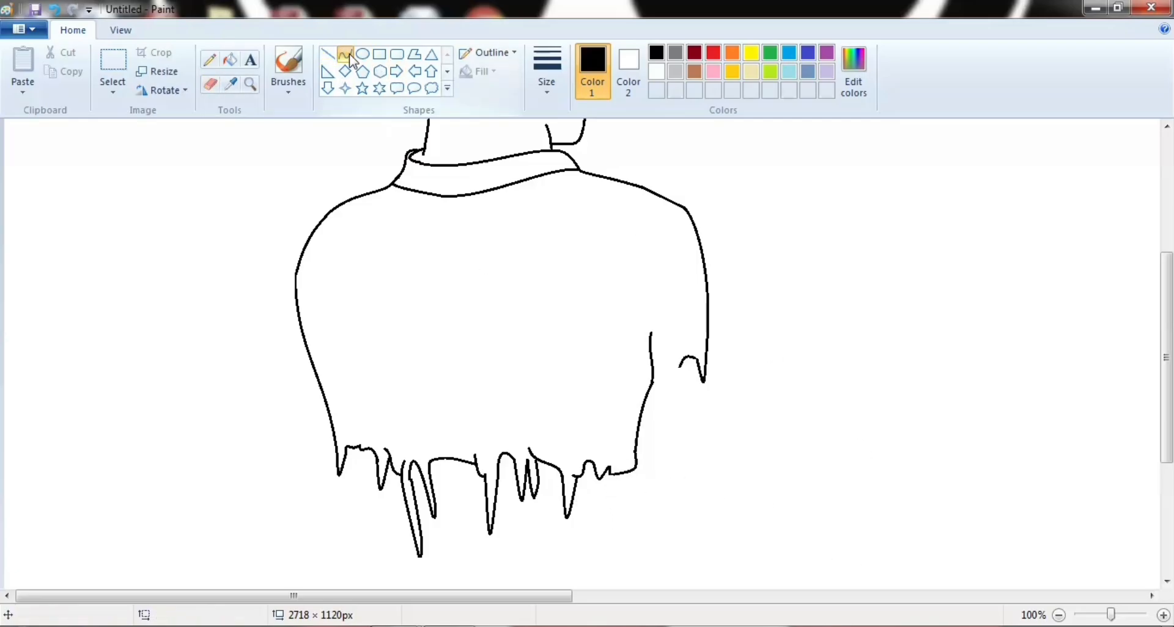
# Step: Draw two pointed spikes between the torso's side line and the arch on the sleeve's jagged end
pyautogui.moveTo(653, 368)
pyautogui.mouseDown()
pyautogui.moveTo(679, 386)
pyautogui.moveTo(684, 421)
pyautogui.mouseUp()
pyautogui.click(657, 408)
pyautogui.click(665, 406)
pyautogui.click(670, 377)
pyautogui.click(669, 379)
pyautogui.click(676, 401)
pyautogui.click(676, 401)
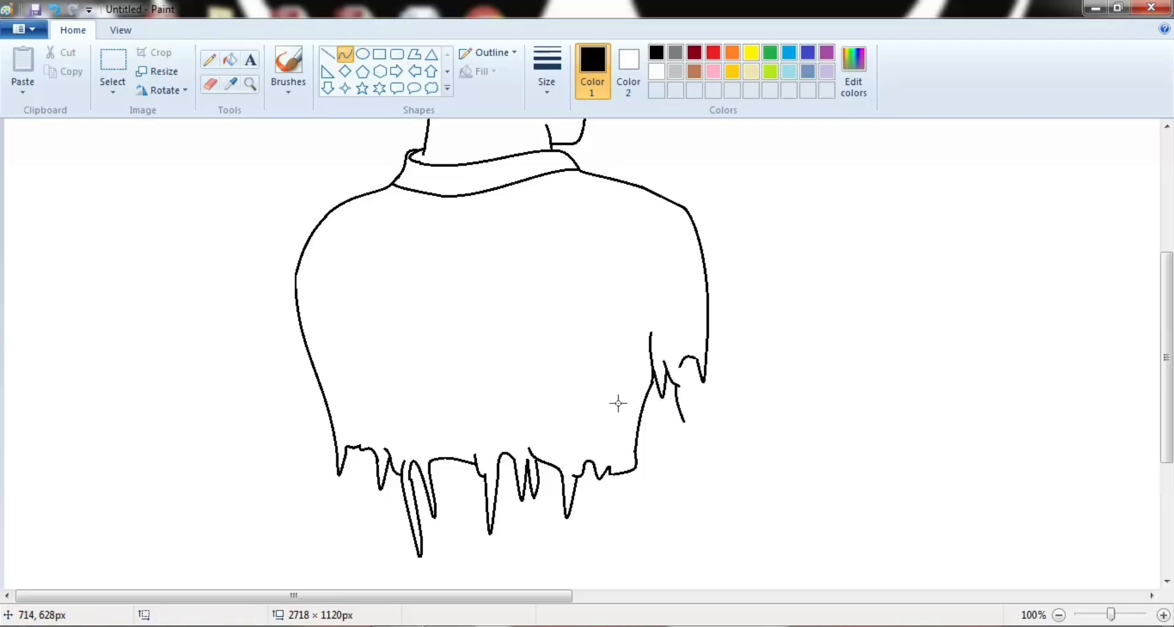
pyautogui.moveTo(679, 365)
pyautogui.mouseDown()
pyautogui.moveTo(684, 422)
pyautogui.moveTo(707, 450)
pyautogui.moveTo(726, 450)
pyautogui.mouseUp()
# Step: Draw a detached long narrow drip below the sleeve's outer tip and trim the upper end of the torso's front side line
pyautogui.moveTo(693, 406)
pyautogui.mouseDown()
pyautogui.moveTo(706, 359)
pyautogui.moveTo(715, 441)
pyautogui.mouseUp()
pyautogui.click(706, 358)
pyautogui.press('Down')
pyautogui.press('Down')
pyautogui.press('Down')
pyautogui.press('Down')
pyautogui.press('Down')
pyautogui.press('Down')
pyautogui.press('Down')
pyautogui.press('Down')
pyautogui.press('Down')
pyautogui.press('Down')
pyautogui.press('Down')
pyautogui.press('Down')
pyautogui.press('Down')
pyautogui.press('Down')
pyautogui.click(798, 420)
pyautogui.click(210, 84)
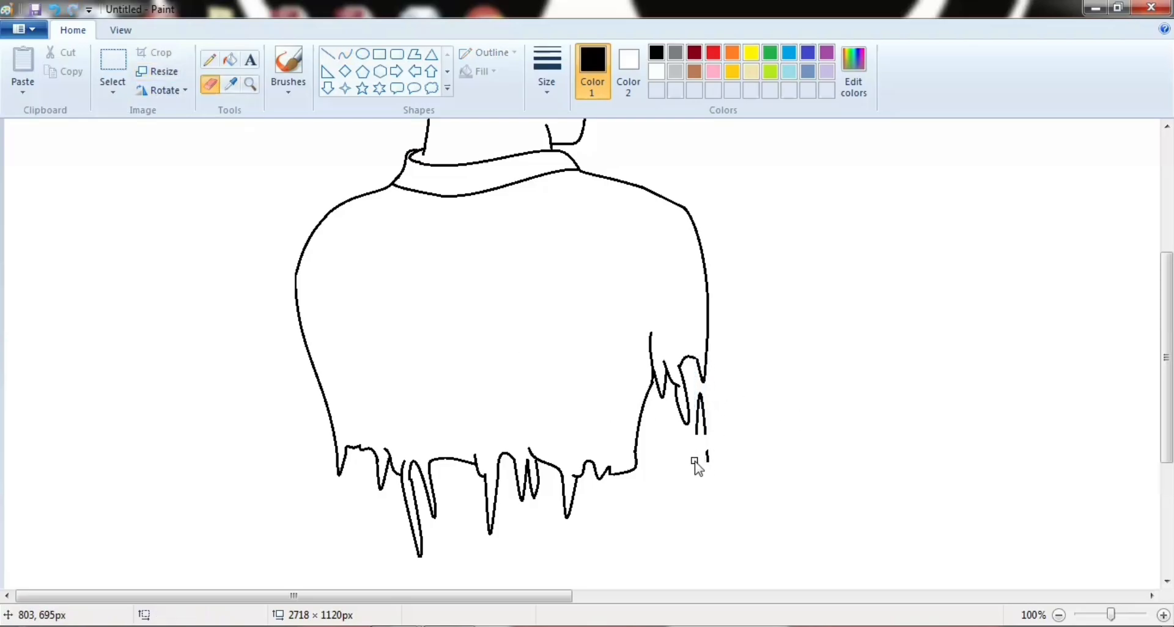
pyautogui.click(345, 55)
pyautogui.moveTo(704, 493); pyautogui.dragTo(699, 501)
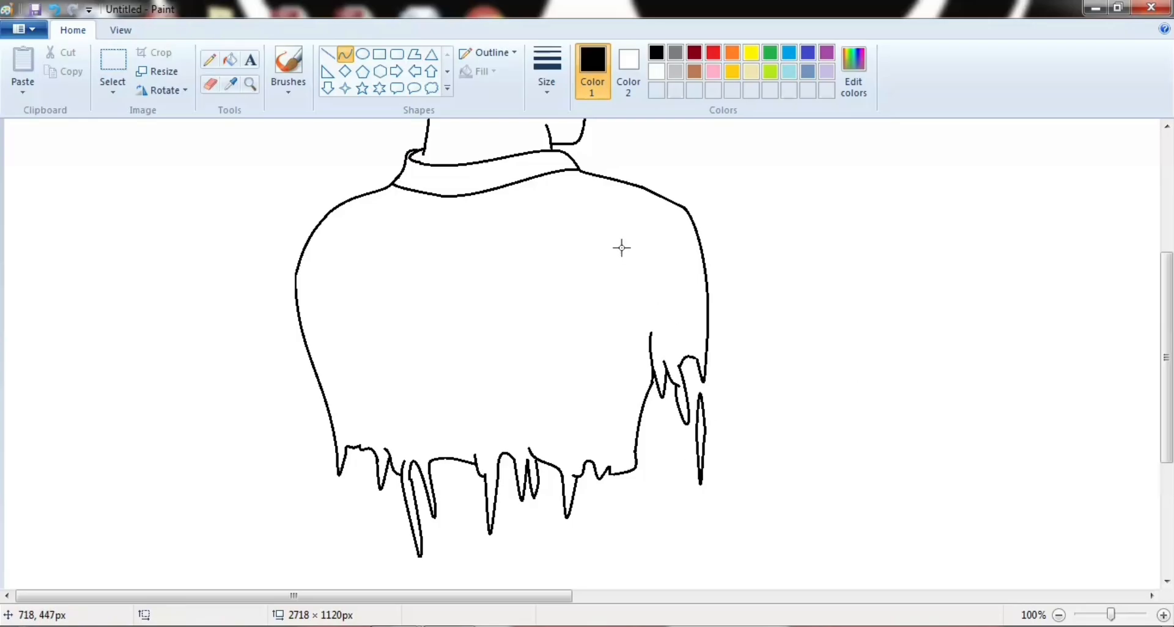
pyautogui.click(210, 84)
pyautogui.click(346, 54)
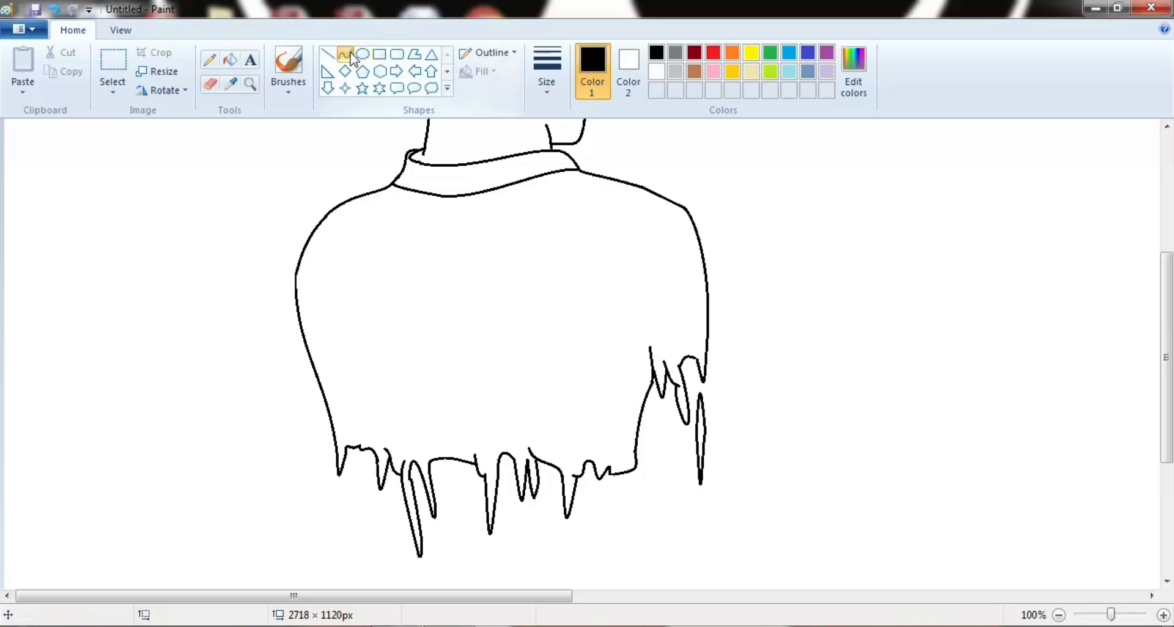
# Step: Set the drawing colour to a dark blue with red 21, green 26 and blue 81
pyautogui.click(807, 53)
pyautogui.click(853, 61)
pyautogui.click(768, 321)
pyautogui.moveTo(768, 326); pyautogui.dragTo(768, 335)
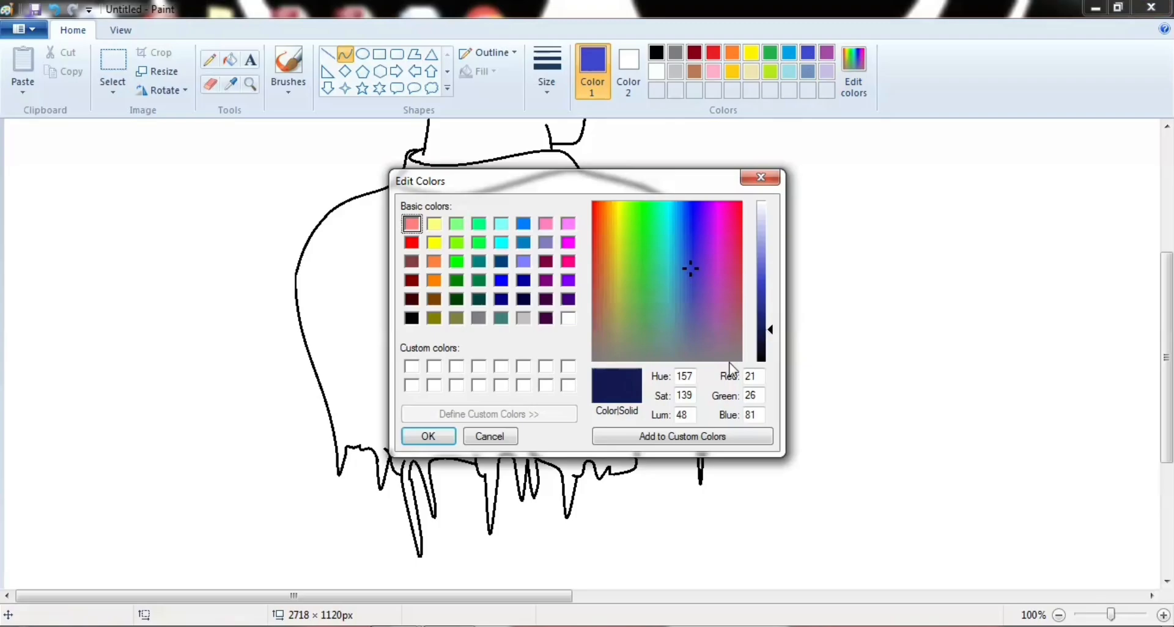
pyautogui.click(449, 435)
# Step: Draw the arm's inner line with a short upper curve and a long lower curve about 97 × 153 px, and narrow the lower one
pyautogui.moveTo(652, 240); pyautogui.dragTo(641, 302)
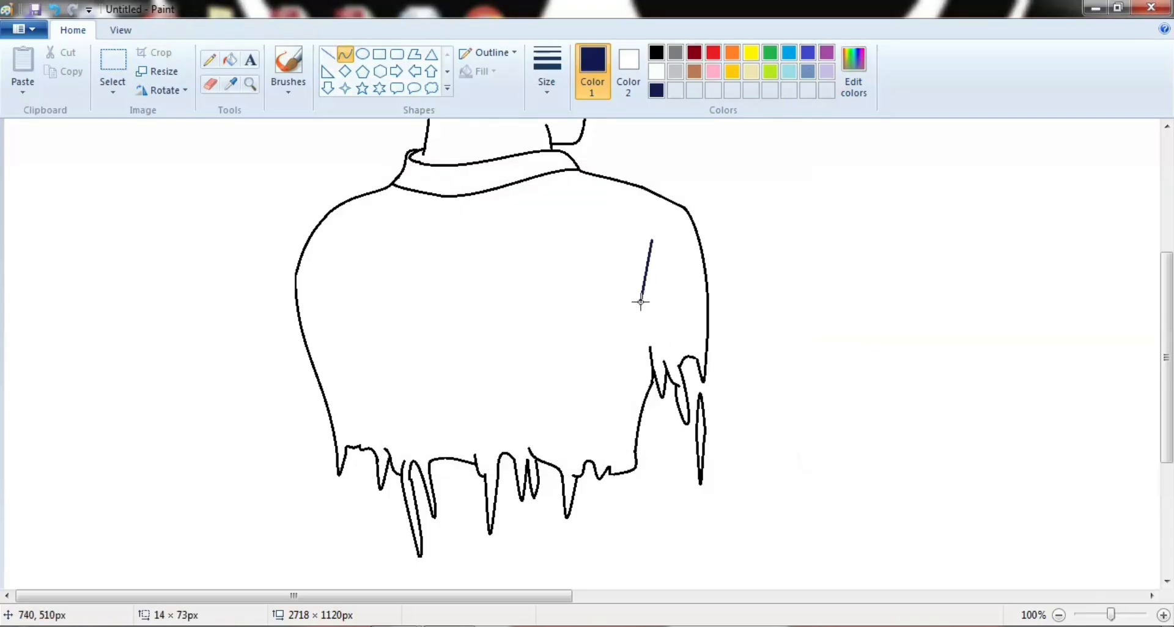
pyautogui.moveTo(651, 245)
pyautogui.mouseDown()
pyautogui.moveTo(660, 278)
pyautogui.moveTo(630, 325)
pyautogui.mouseUp()
pyautogui.click(209, 84)
pyautogui.click(345, 53)
pyautogui.moveTo(649, 273)
pyautogui.mouseDown()
pyautogui.moveTo(648, 304)
pyautogui.moveTo(573, 404)
pyautogui.mouseUp()
pyautogui.moveTo(649, 321); pyautogui.dragTo(654, 353)
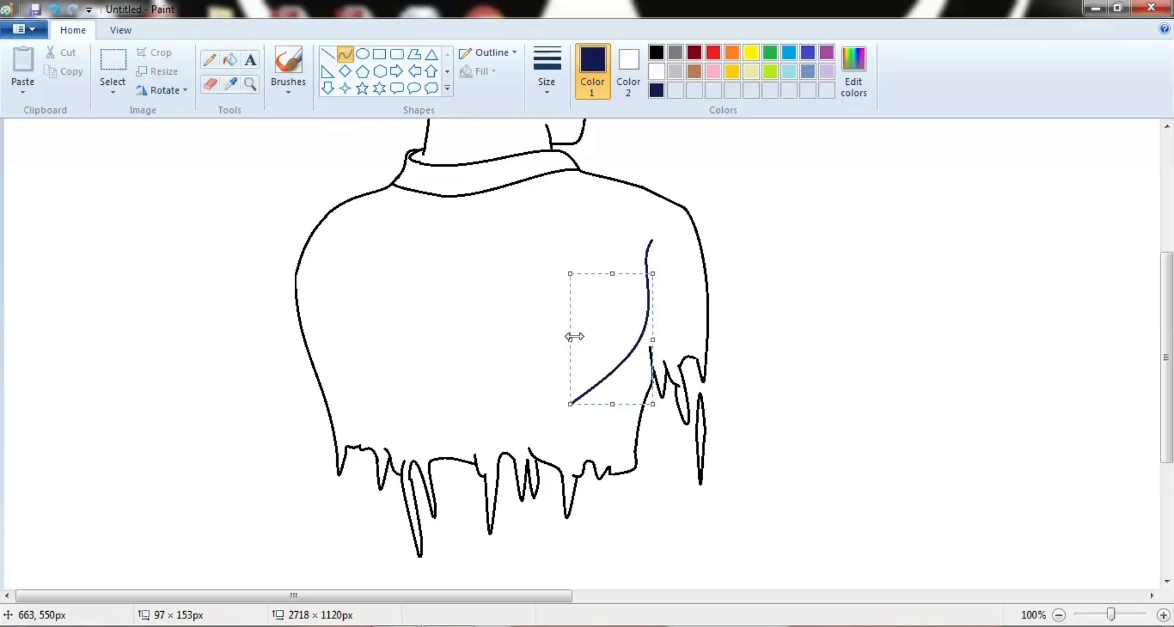
pyautogui.moveTo(574, 336); pyautogui.dragTo(591, 336)
pyautogui.click(550, 336)
# Step: Set the drawing colour back to black and recolour the arm's inner line black with the fill tool
pyautogui.click(328, 55)
pyautogui.click(346, 54)
pyautogui.click(657, 53)
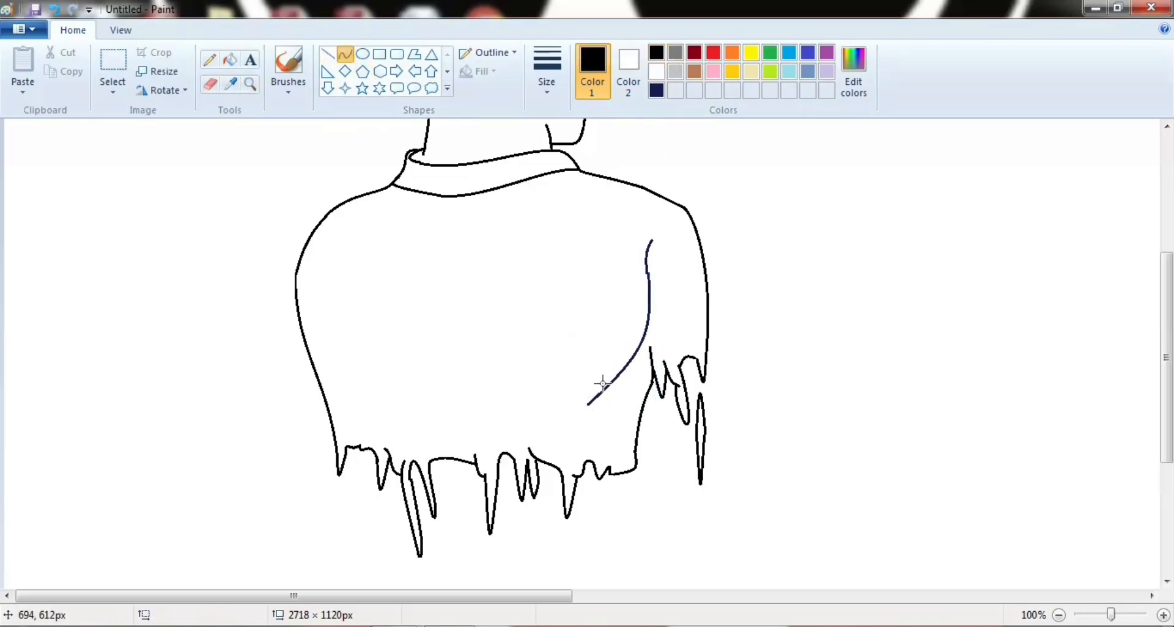
pyautogui.click(230, 59)
pyautogui.click(650, 247)
pyautogui.click(345, 54)
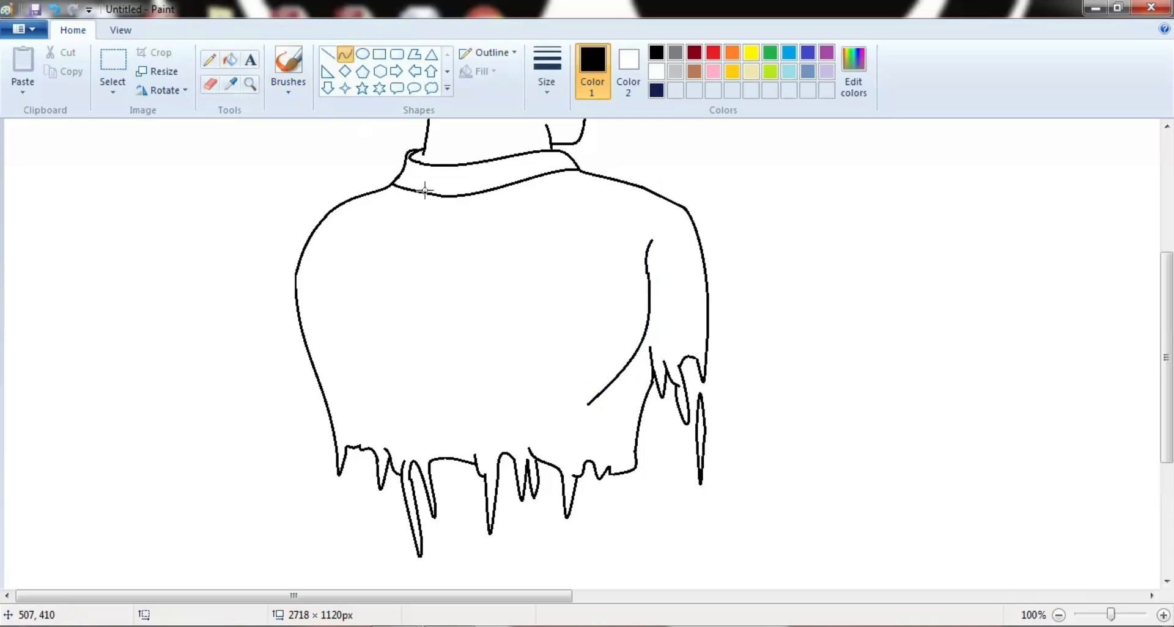
# Step: Connect the arm line's lower end to the jagged hem with short stepped curves, and close the gap below the armpit
pyautogui.moveTo(589, 404)
pyautogui.mouseDown()
pyautogui.moveTo(596, 422)
pyautogui.moveTo(606, 418)
pyautogui.mouseUp()
pyautogui.moveTo(596, 411)
pyautogui.mouseDown()
pyautogui.moveTo(601, 451)
pyautogui.moveTo(591, 448)
pyautogui.moveTo(610, 469)
pyautogui.moveTo(598, 466)
pyautogui.mouseUp()
pyautogui.click(605, 406)
pyautogui.click(797, 482)
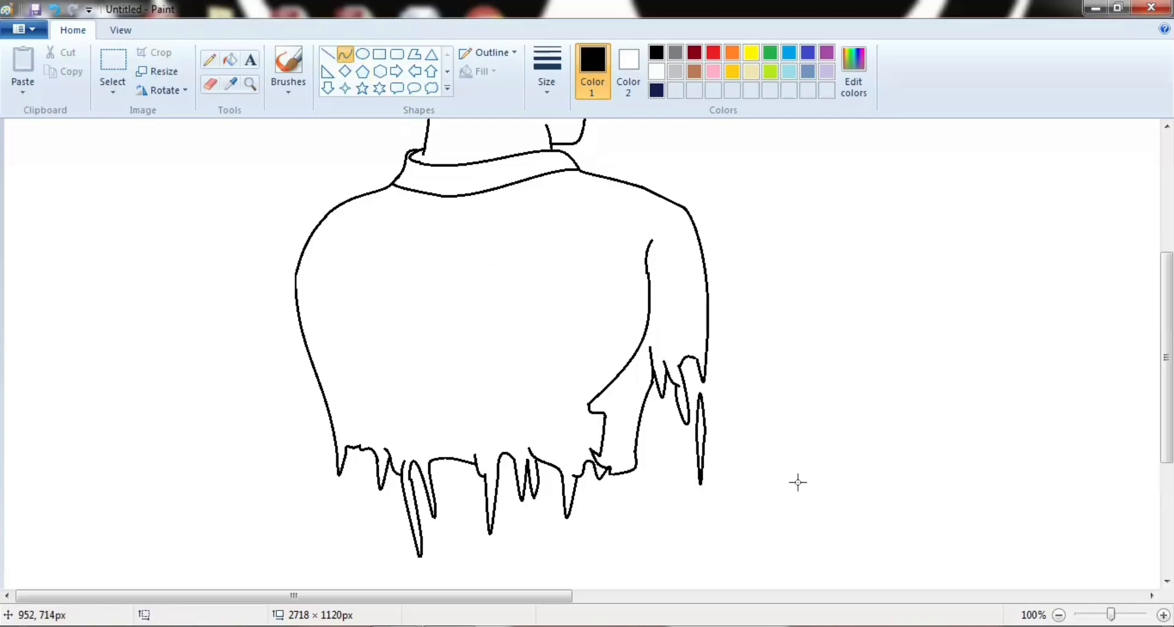
pyautogui.moveTo(650, 360)
pyautogui.mouseDown()
pyautogui.moveTo(658, 336)
pyautogui.moveTo(647, 334)
pyautogui.mouseUp()
# Step: Draw the slightly curved top edge of a number 7 on the garment's back and trim its end
pyautogui.click(327, 54)
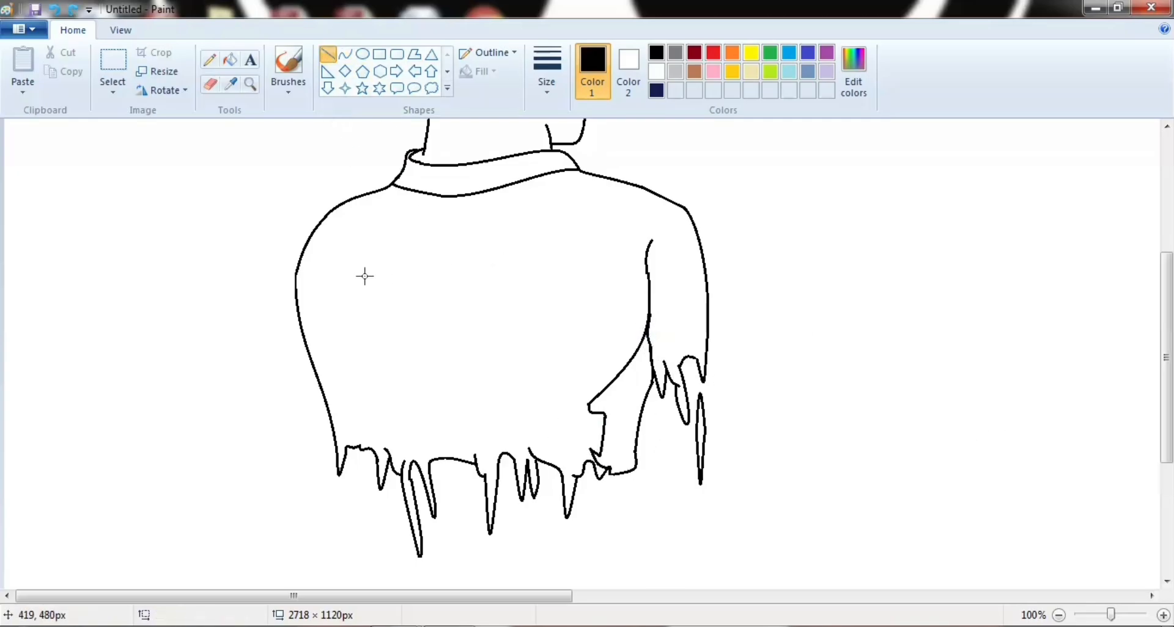
pyautogui.click(345, 54)
pyautogui.moveTo(365, 277)
pyautogui.mouseDown()
pyautogui.moveTo(467, 283)
pyautogui.moveTo(418, 283)
pyautogui.moveTo(468, 322)
pyautogui.moveTo(479, 304)
pyautogui.moveTo(469, 330)
pyautogui.mouseUp()
pyautogui.click(417, 283)
pyautogui.click(479, 304)
pyautogui.click(211, 85)
# Step: Draw the 7's short vertical outer edge, trim it, and continue it with the long curved outer edge of the stem
pyautogui.click(345, 54)
pyautogui.moveTo(477, 285); pyautogui.dragTo(476, 358)
pyautogui.click(209, 83)
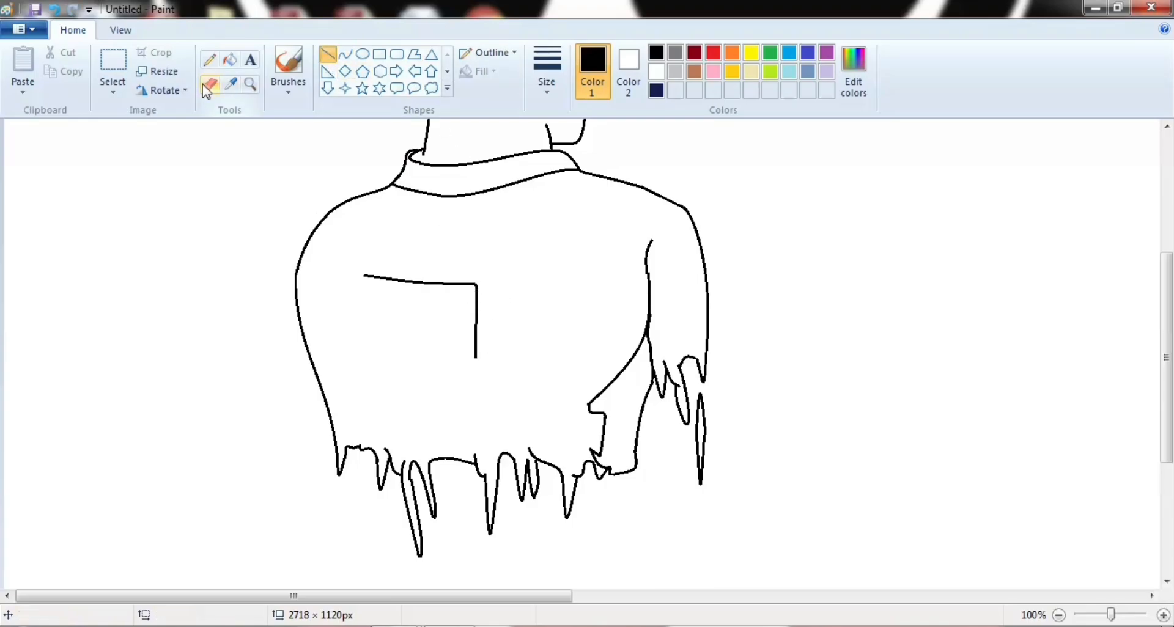
pyautogui.click(344, 54)
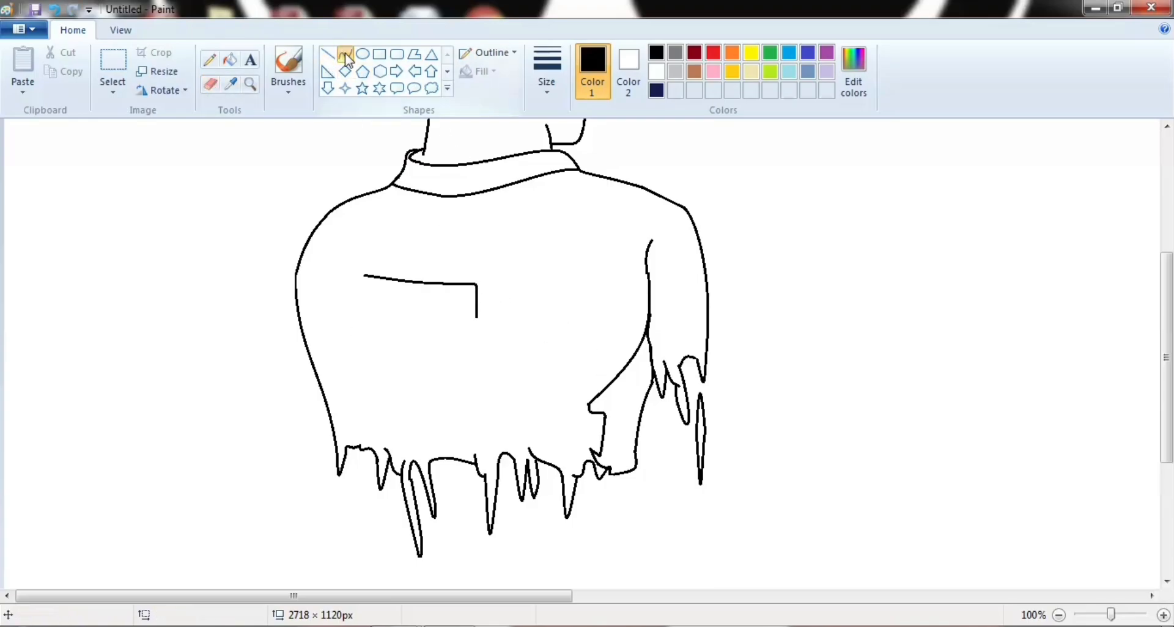
pyautogui.moveTo(474, 317); pyautogui.dragTo(458, 441)
pyautogui.moveTo(474, 317); pyautogui.dragTo(432, 381)
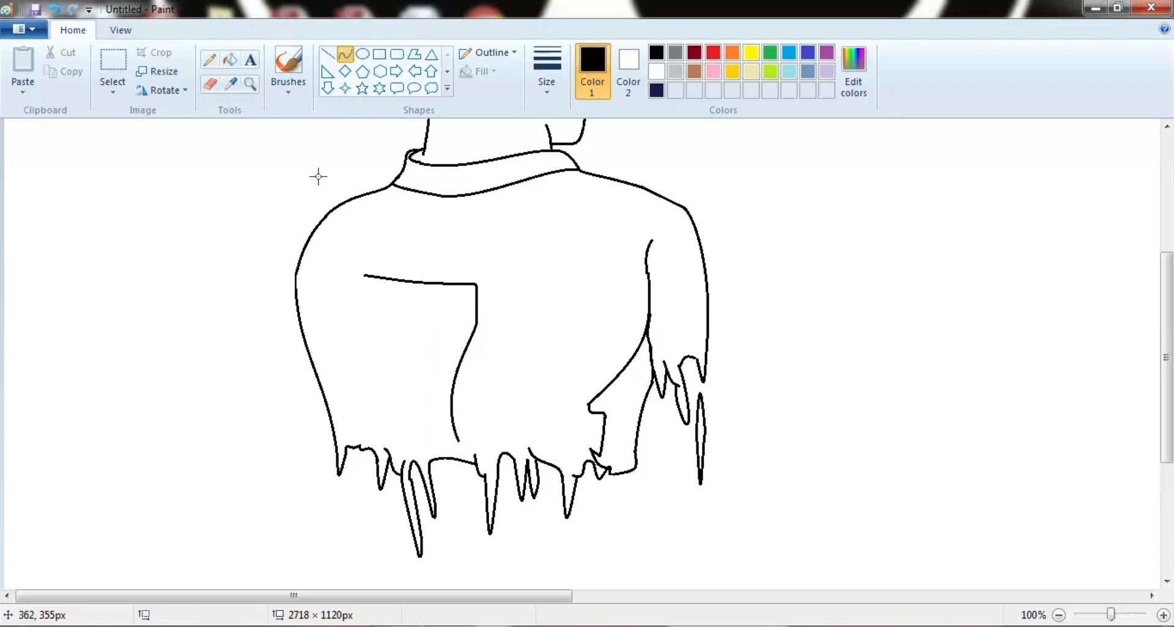
# Step: Select the partial outline of the 7 and move it slightly up and toward the middle of the back
pyautogui.click(113, 70)
pyautogui.moveTo(353, 254); pyautogui.dragTo(512, 442)
pyautogui.moveTo(435, 389); pyautogui.dragTo(442, 349)
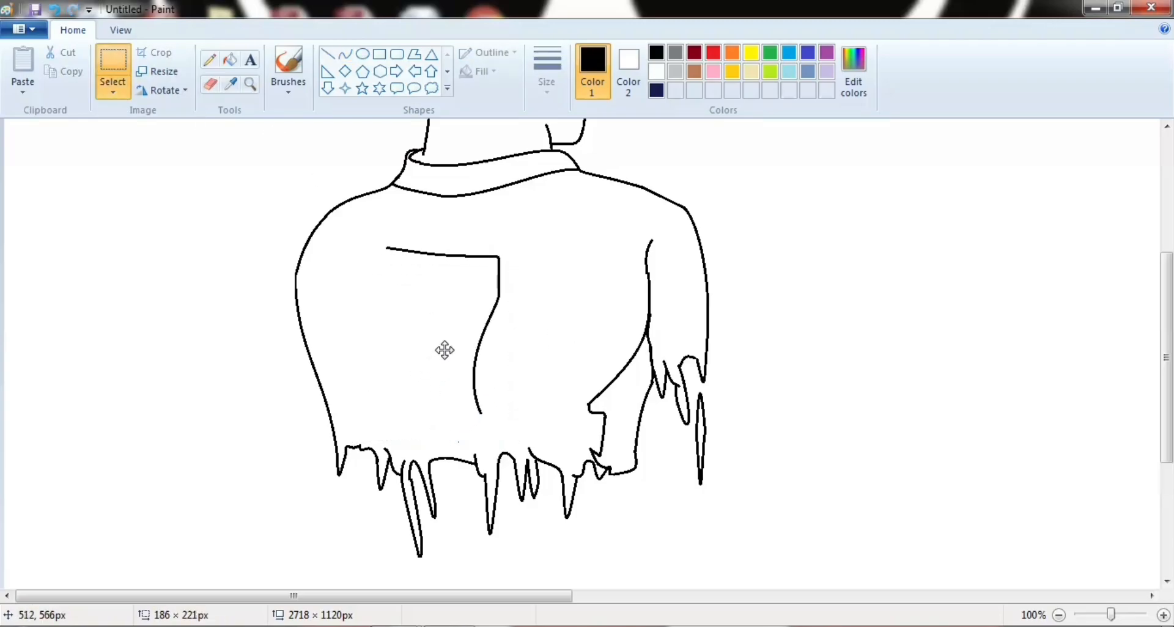
pyautogui.click(343, 340)
# Step: Draw the short vertical end and the curved lower edge of the 7's horizontal bar
pyautogui.click(327, 54)
pyautogui.moveTo(387, 246)
pyautogui.mouseDown()
pyautogui.moveTo(387, 287)
pyautogui.moveTo(463, 284)
pyautogui.moveTo(387, 280)
pyautogui.mouseUp()
pyautogui.click(210, 84)
pyautogui.click(345, 54)
pyautogui.click(434, 285)
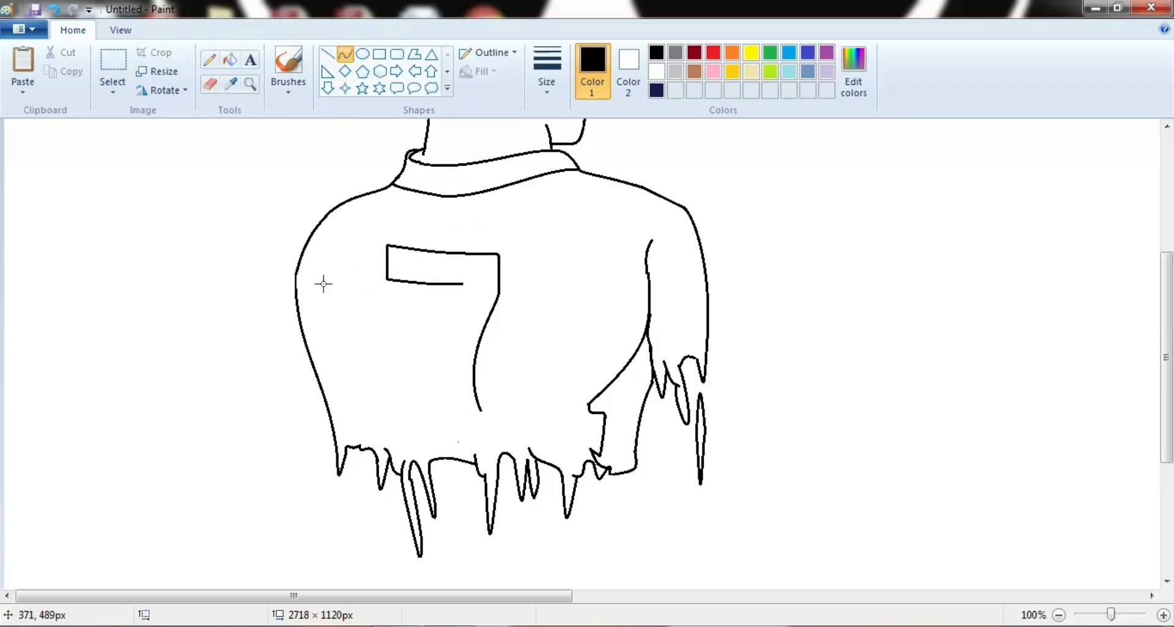
# Step: Draw the 7's long curved inner stem edge and close the stem's lower end
pyautogui.click(344, 55)
pyautogui.moveTo(462, 285); pyautogui.dragTo(451, 417)
pyautogui.moveTo(461, 294)
pyautogui.mouseDown()
pyautogui.moveTo(432, 388)
pyautogui.moveTo(432, 370)
pyautogui.mouseUp()
pyautogui.click(327, 54)
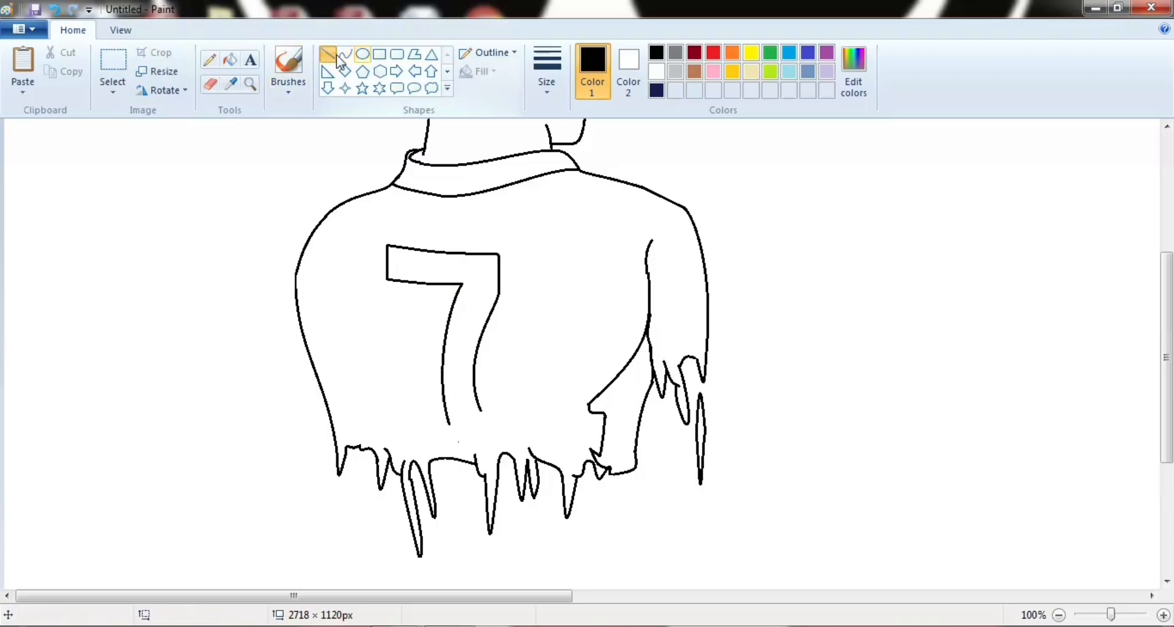
pyautogui.click(344, 55)
pyautogui.click(656, 52)
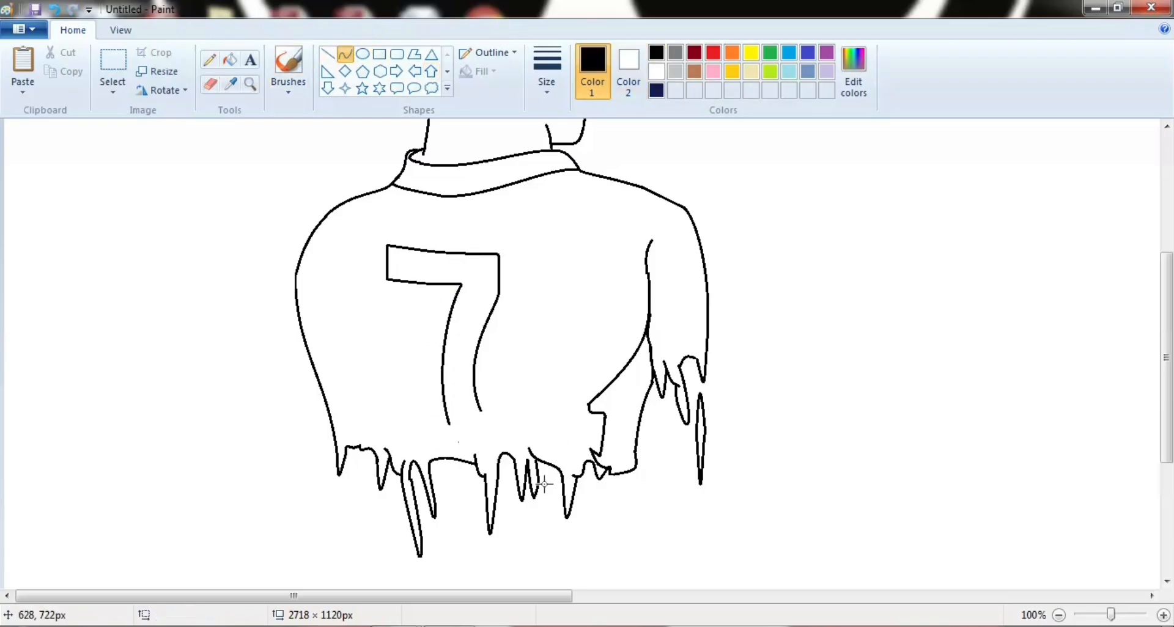
pyautogui.moveTo(482, 410)
pyautogui.mouseDown()
pyautogui.moveTo(449, 426)
pyautogui.moveTo(489, 434)
pyautogui.moveTo(445, 420)
pyautogui.moveTo(450, 410)
pyautogui.mouseUp()
# Step: Draw the inner outline of the 7's horizontal bar along its upper edge, short outer end and lower edge
pyautogui.click(346, 55)
pyautogui.moveTo(393, 249); pyautogui.dragTo(494, 259)
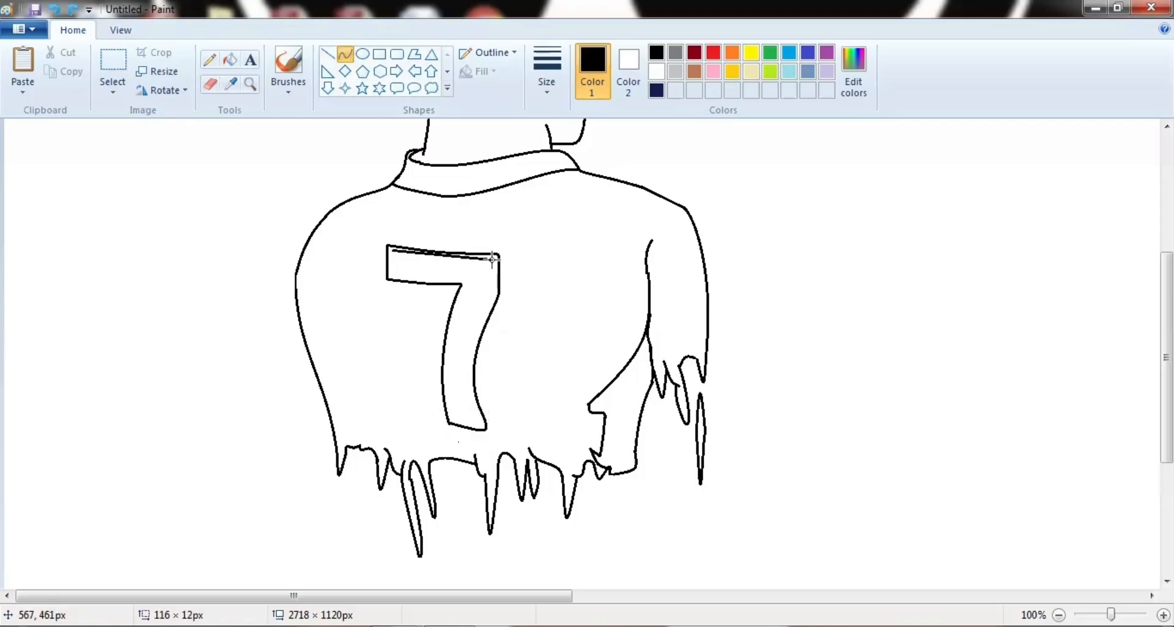
pyautogui.click(327, 53)
pyautogui.moveTo(394, 253)
pyautogui.mouseDown()
pyautogui.moveTo(394, 275)
pyautogui.moveTo(475, 279)
pyautogui.mouseUp()
pyautogui.click(345, 55)
pyautogui.click(437, 278)
pyautogui.click(437, 278)
pyautogui.click(355, 322)
pyautogui.click(210, 85)
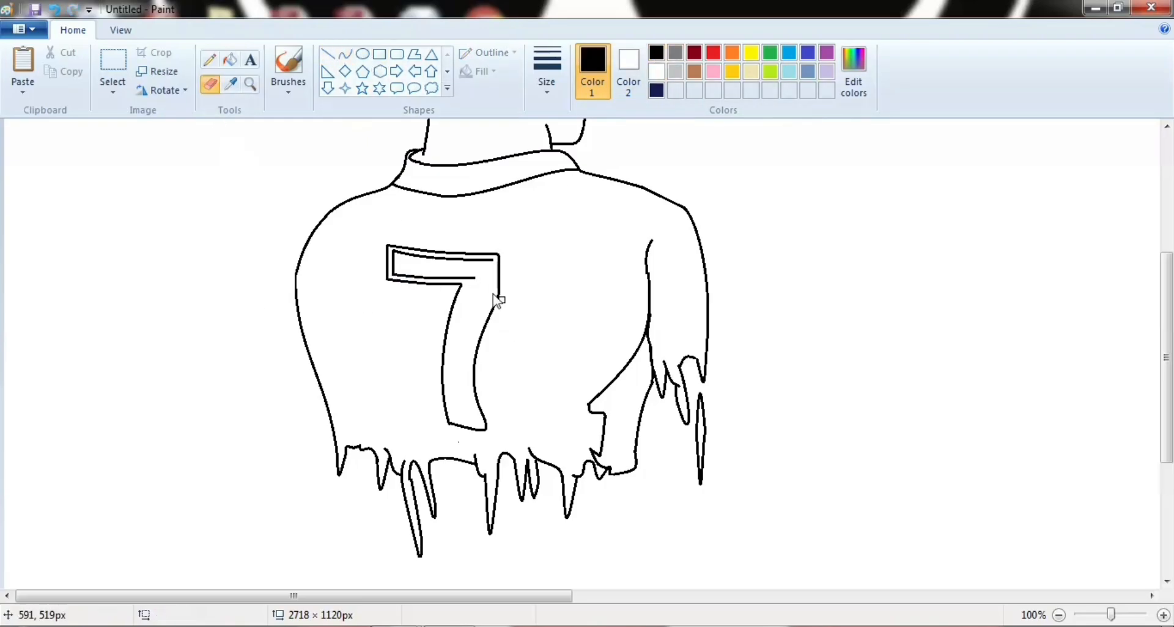
# Step: Draw the 7's inner outline down both sides of the curved stem and close it at the lower end
pyautogui.click(328, 54)
pyautogui.moveTo(493, 261)
pyautogui.mouseDown()
pyautogui.moveTo(493, 291)
pyautogui.moveTo(471, 278)
pyautogui.moveTo(455, 416)
pyautogui.mouseUp()
pyautogui.click(345, 53)
pyautogui.moveTo(452, 367); pyautogui.dragTo(439, 380)
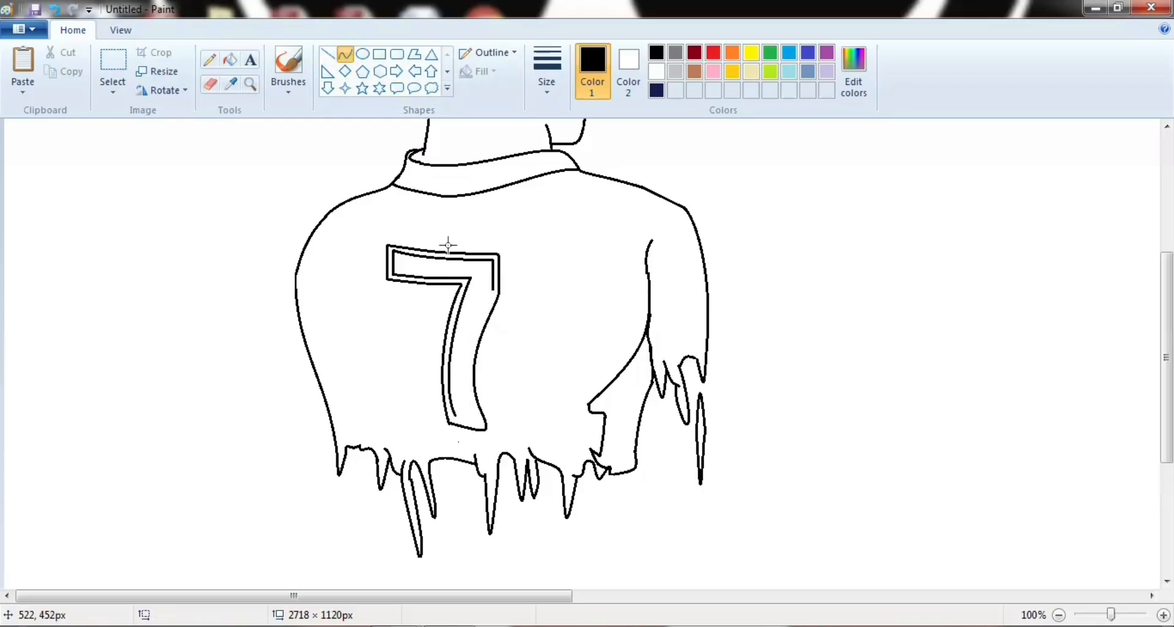
pyautogui.moveTo(493, 290); pyautogui.dragTo(475, 422)
pyautogui.moveTo(485, 353)
pyautogui.mouseDown()
pyautogui.moveTo(458, 350)
pyautogui.moveTo(458, 373)
pyautogui.mouseUp()
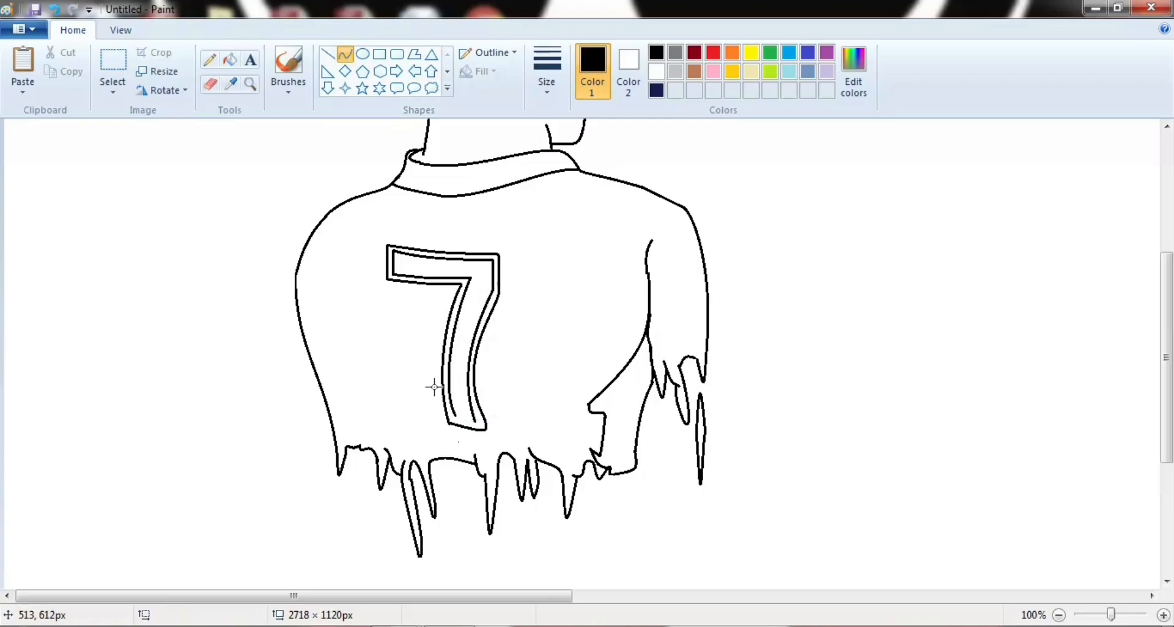
pyautogui.click(328, 54)
pyautogui.moveTo(454, 416); pyautogui.dragTo(475, 423)
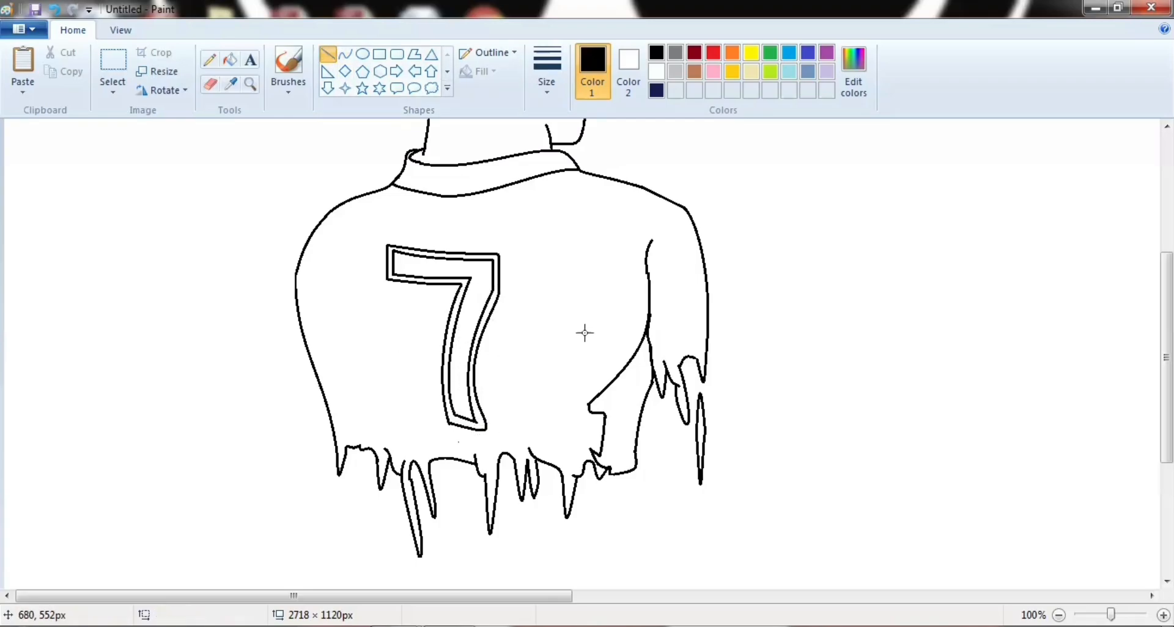
# Step: Select the whole double-outlined 7 and move it slightly up and toward the figure's left shoulder
pyautogui.click(112, 61)
pyautogui.moveTo(367, 223); pyautogui.dragTo(542, 433)
pyautogui.moveTo(468, 370)
pyautogui.mouseDown()
pyautogui.moveTo(477, 355)
pyautogui.moveTo(453, 353)
pyautogui.mouseUp()
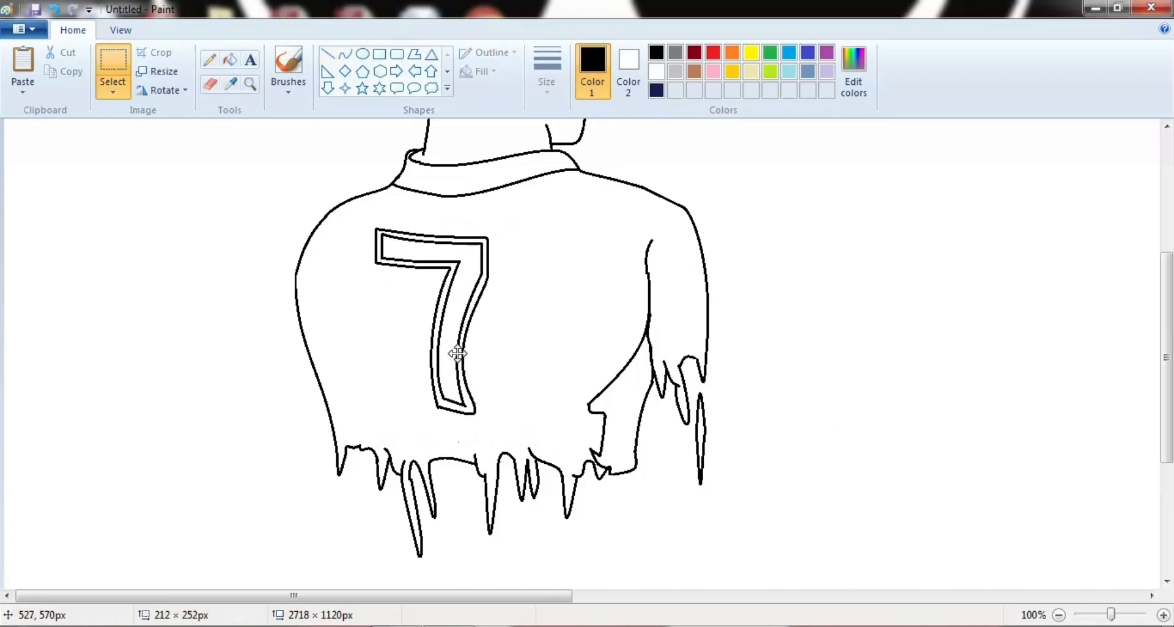
pyautogui.click(233, 373)
# Step: Draw a double-outlined letter D below the 7, just above the dripping hem
pyautogui.click(346, 55)
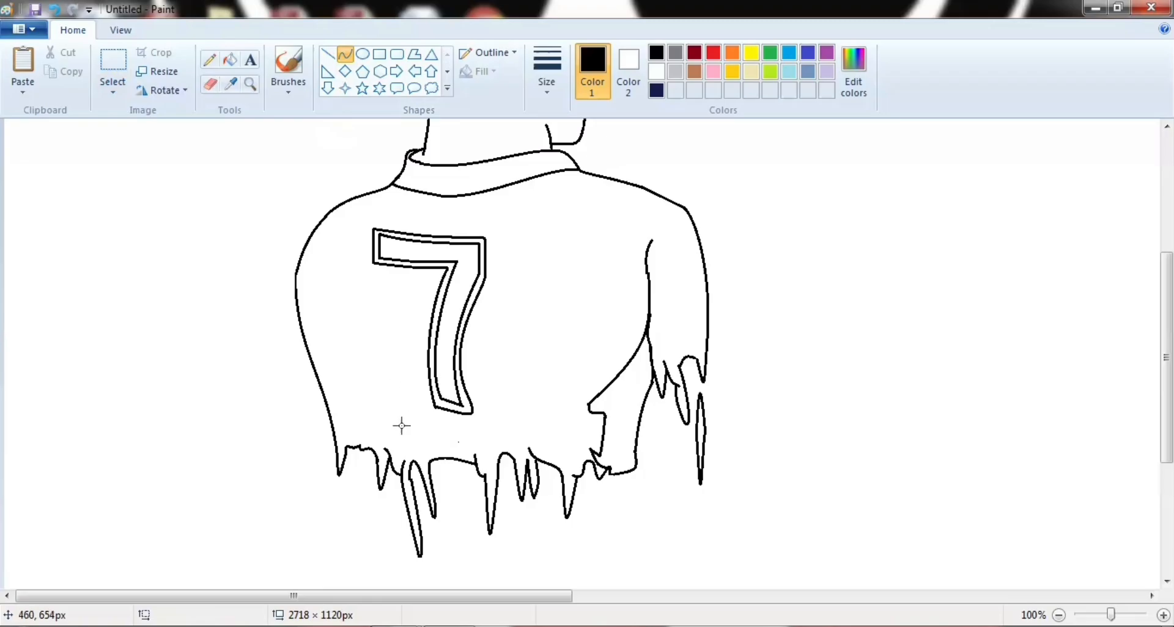
pyautogui.moveTo(384, 404); pyautogui.dragTo(397, 451)
pyautogui.click(389, 437)
pyautogui.moveTo(384, 403)
pyautogui.mouseDown()
pyautogui.moveTo(400, 452)
pyautogui.moveTo(437, 403)
pyautogui.moveTo(379, 428)
pyautogui.moveTo(398, 439)
pyautogui.moveTo(391, 429)
pyautogui.moveTo(409, 423)
pyautogui.mouseUp()
pyautogui.click(360, 415)
pyautogui.click(345, 54)
# Step: Draw an outlined letter H about 41 px tall beside the D, with curved stems and a double crossbar
pyautogui.click(345, 55)
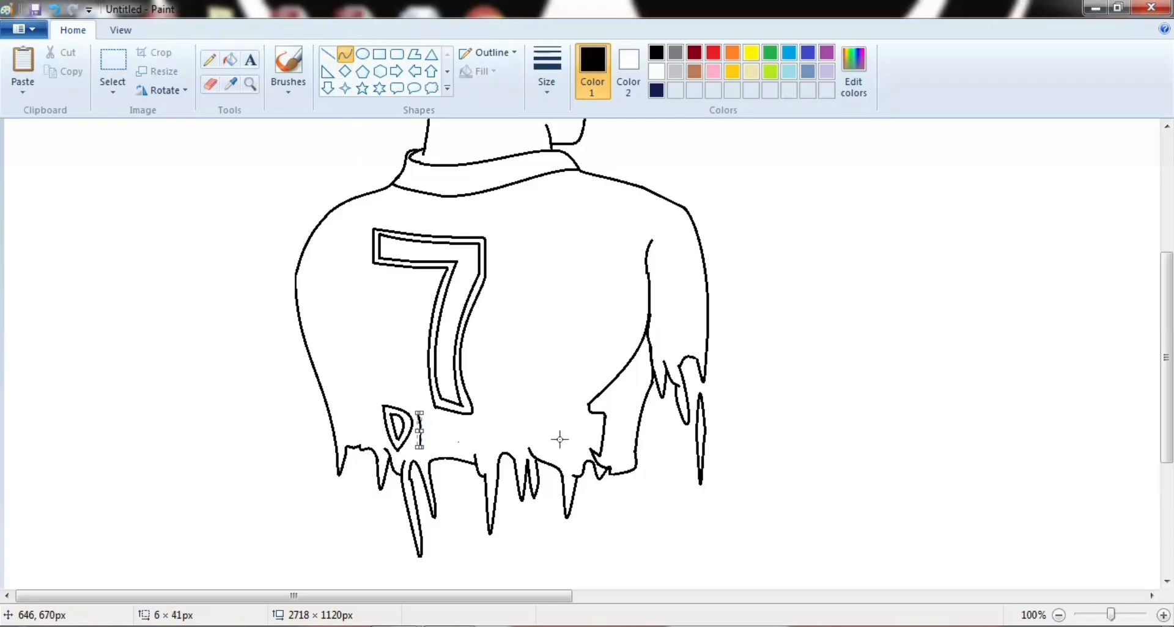
pyautogui.click(206, 412)
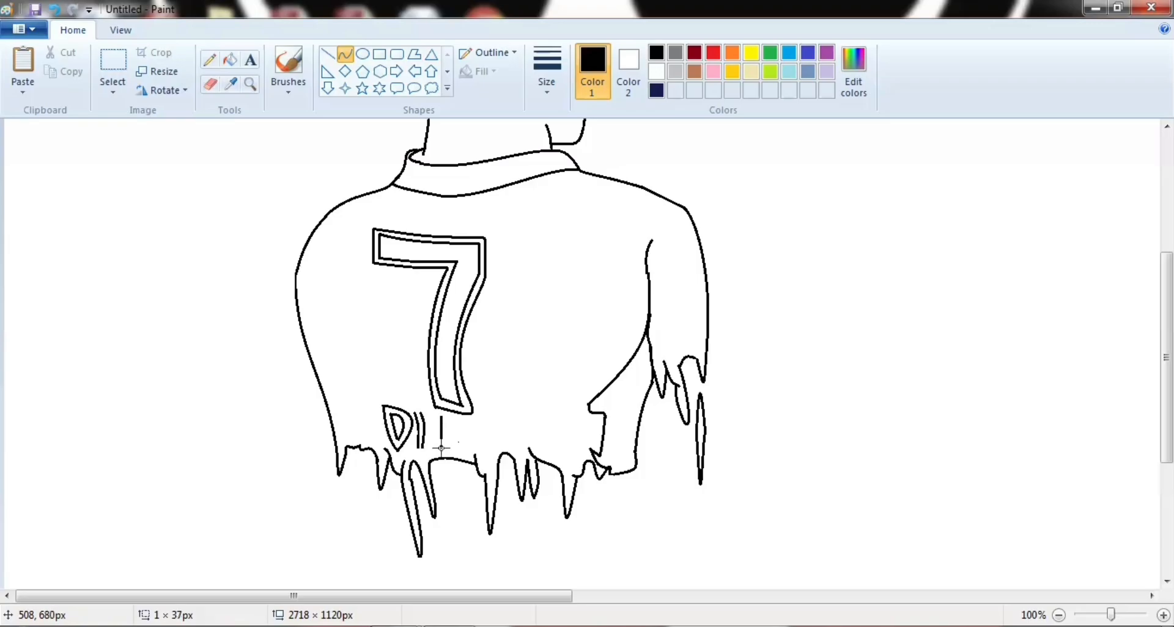
pyautogui.click(453, 433)
pyautogui.click(327, 54)
pyautogui.moveTo(426, 428); pyautogui.dragTo(434, 428)
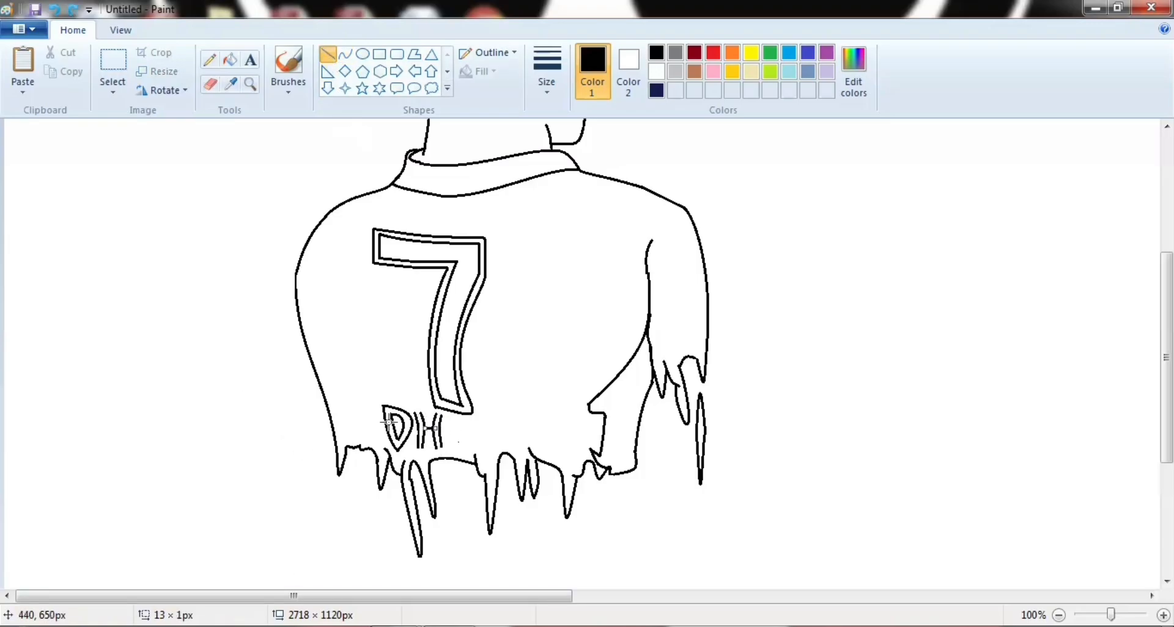
pyautogui.click(473, 424)
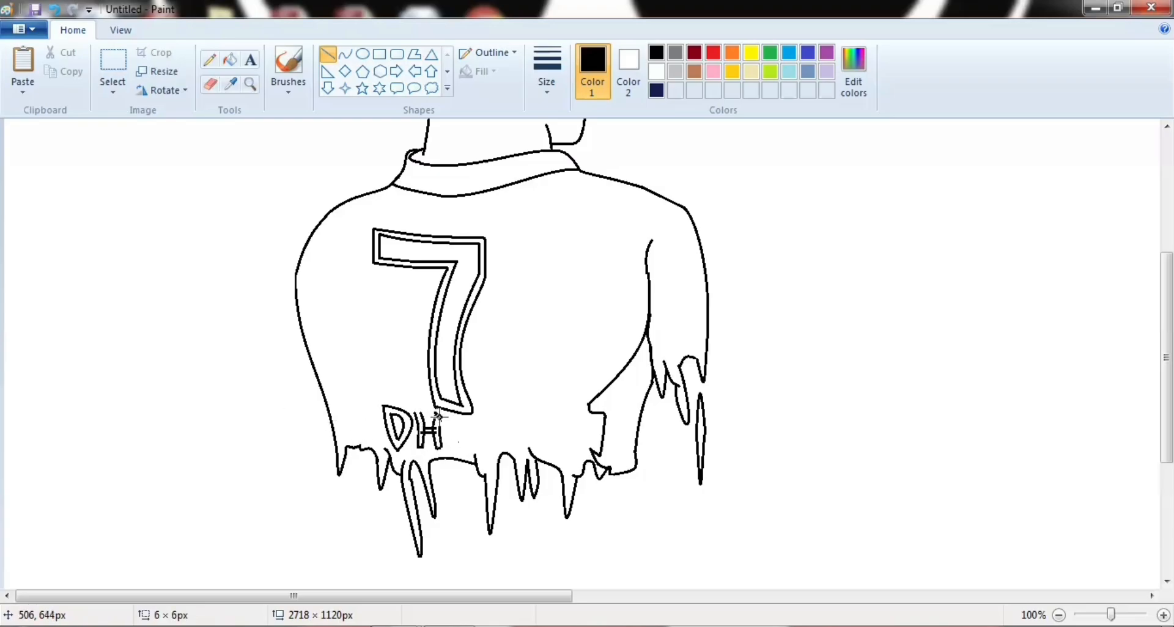
# Step: Draw the letter O beside the H as a rounded outline with an inner oval of about 14 × 20 px
pyautogui.click(346, 53)
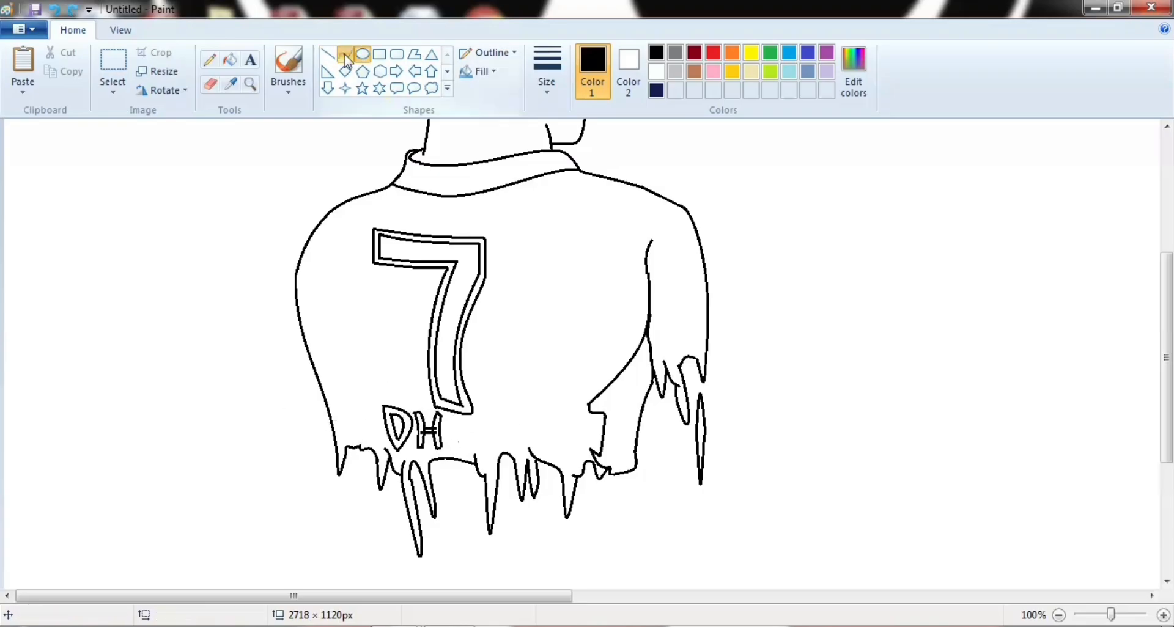
pyautogui.moveTo(450, 431)
pyautogui.mouseDown()
pyautogui.moveTo(471, 409)
pyautogui.moveTo(470, 432)
pyautogui.mouseUp()
pyautogui.click(490, 418)
pyautogui.moveTo(460, 441)
pyautogui.mouseDown()
pyautogui.moveTo(453, 455)
pyautogui.moveTo(462, 443)
pyautogui.mouseUp()
pyautogui.click(362, 54)
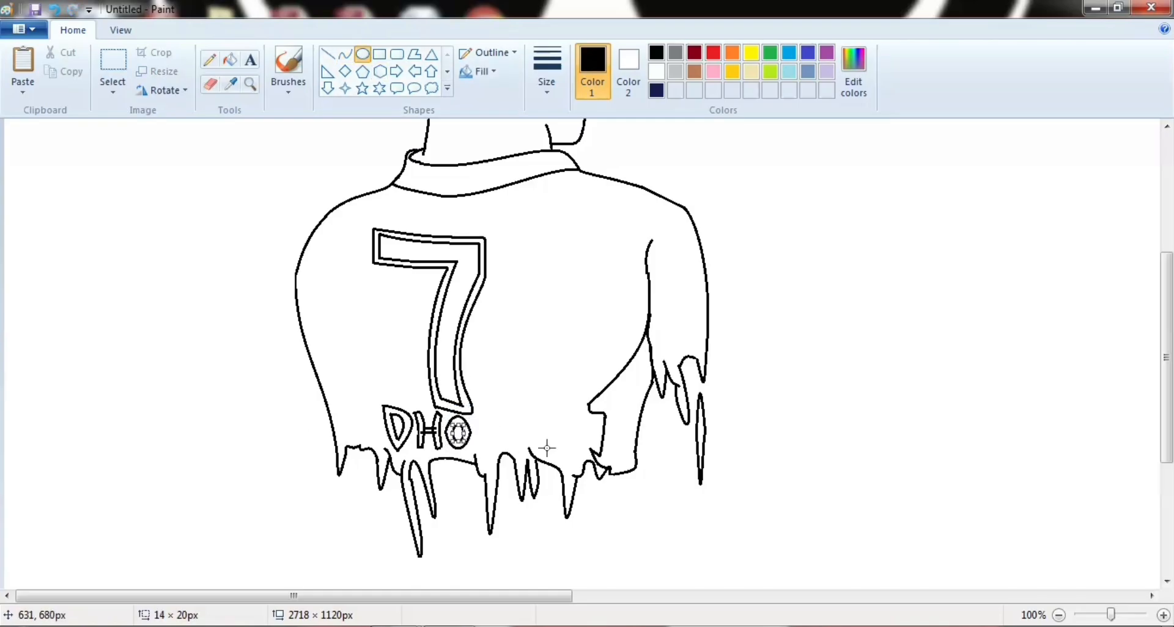
pyautogui.click(512, 372)
# Step: Draw the letter N's outer left edge, short base, upper diagonal and right stem's inner edge beside the O
pyautogui.click(345, 53)
pyautogui.click(250, 84)
pyautogui.click(464, 422)
pyautogui.click(346, 54)
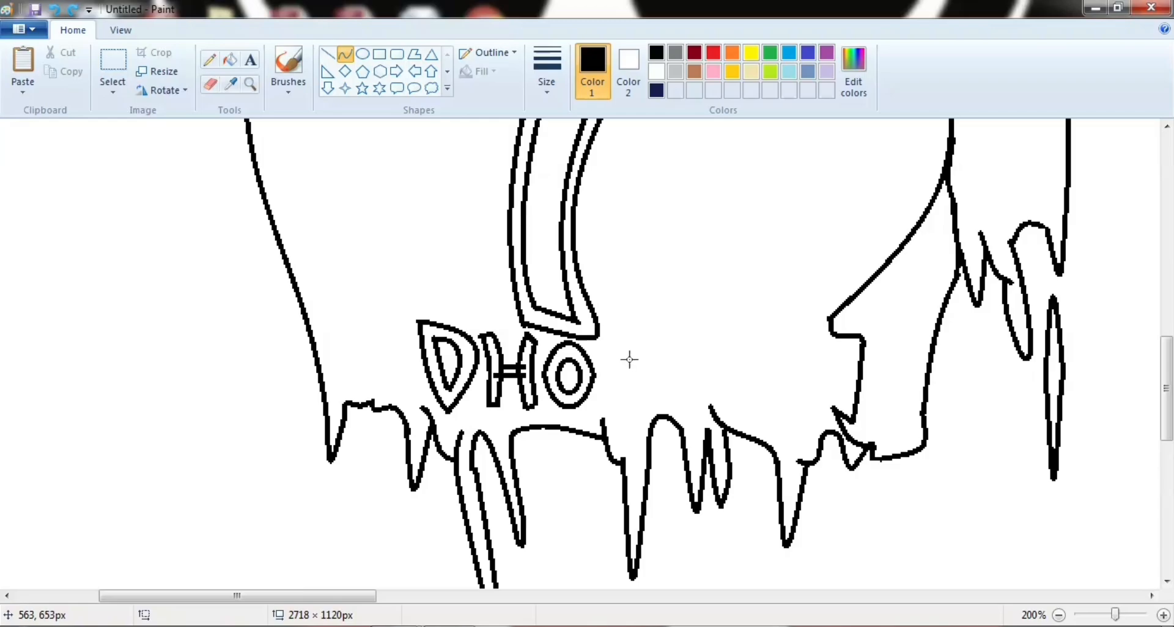
pyautogui.moveTo(619, 343); pyautogui.dragTo(613, 411)
pyautogui.click(610, 378)
pyautogui.click(610, 378)
pyautogui.moveTo(620, 345)
pyautogui.mouseDown()
pyautogui.moveTo(649, 379)
pyautogui.moveTo(666, 335)
pyautogui.moveTo(652, 333)
pyautogui.moveTo(689, 336)
pyautogui.mouseUp()
pyautogui.click(632, 367)
pyautogui.click(631, 368)
pyautogui.click(654, 358)
pyautogui.click(655, 358)
pyautogui.click(211, 85)
pyautogui.click(328, 55)
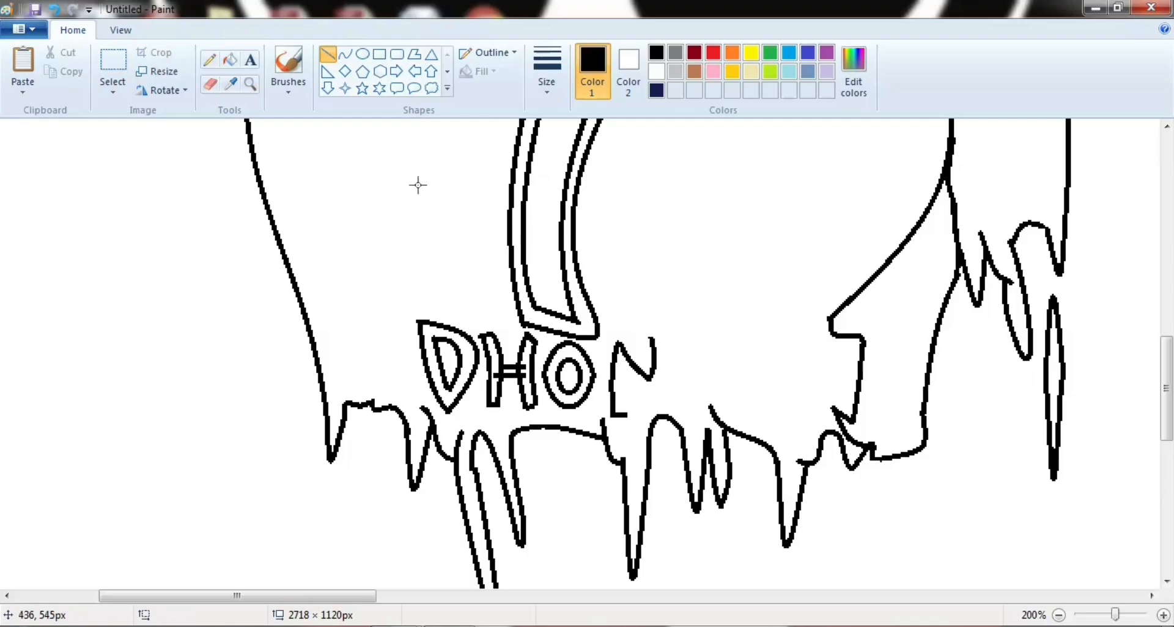
# Step: Draw the inner edge of the N's left stem and the lower edge of its diagonal
pyautogui.click(346, 55)
pyautogui.moveTo(626, 378); pyautogui.dragTo(628, 415)
pyautogui.click(625, 396)
pyautogui.click(625, 396)
pyautogui.moveTo(626, 378); pyautogui.dragTo(655, 395)
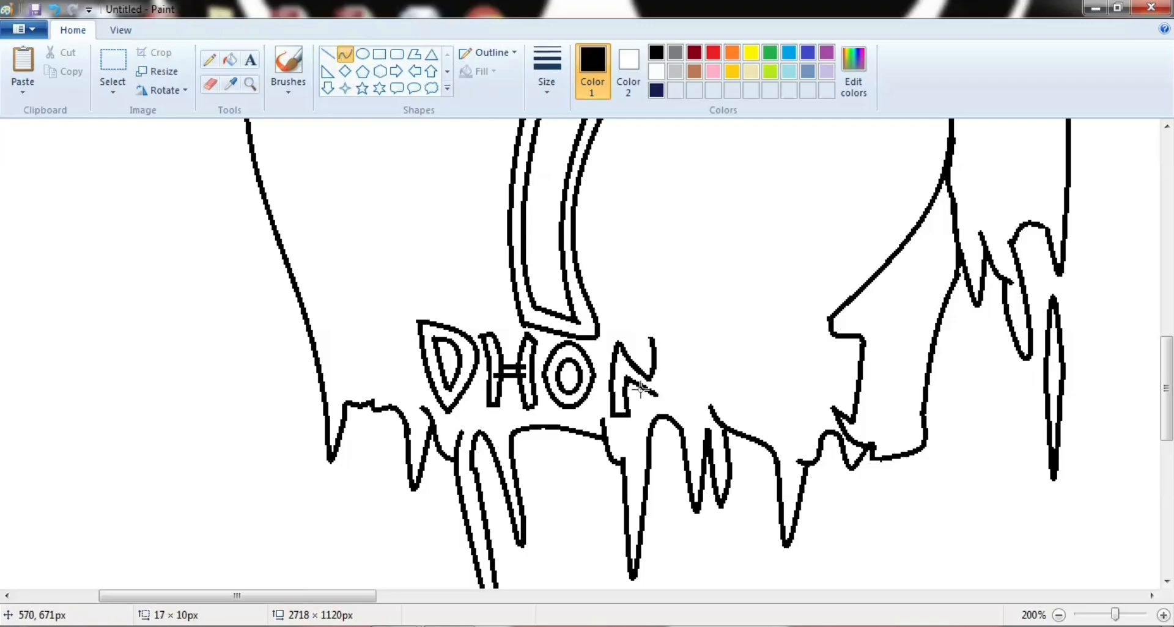
pyautogui.click(641, 390)
pyautogui.click(645, 392)
pyautogui.click(686, 341)
# Step: Close the N's right stem with a top edge and curved outer edge, and tidy the stem with a white line
pyautogui.click(329, 54)
pyautogui.moveTo(650, 335)
pyautogui.mouseDown()
pyautogui.moveTo(663, 335)
pyautogui.moveTo(660, 394)
pyautogui.mouseUp()
pyautogui.click(717, 334)
pyautogui.click(344, 55)
pyautogui.click(671, 363)
pyautogui.click(665, 356)
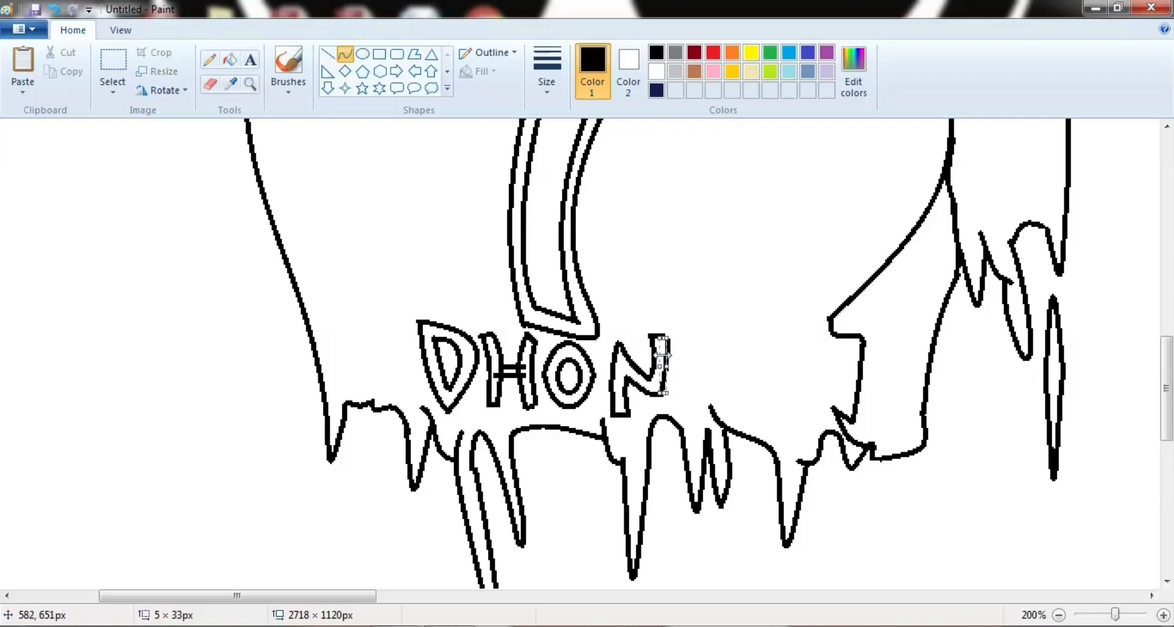
pyautogui.click(662, 355)
pyautogui.click(328, 54)
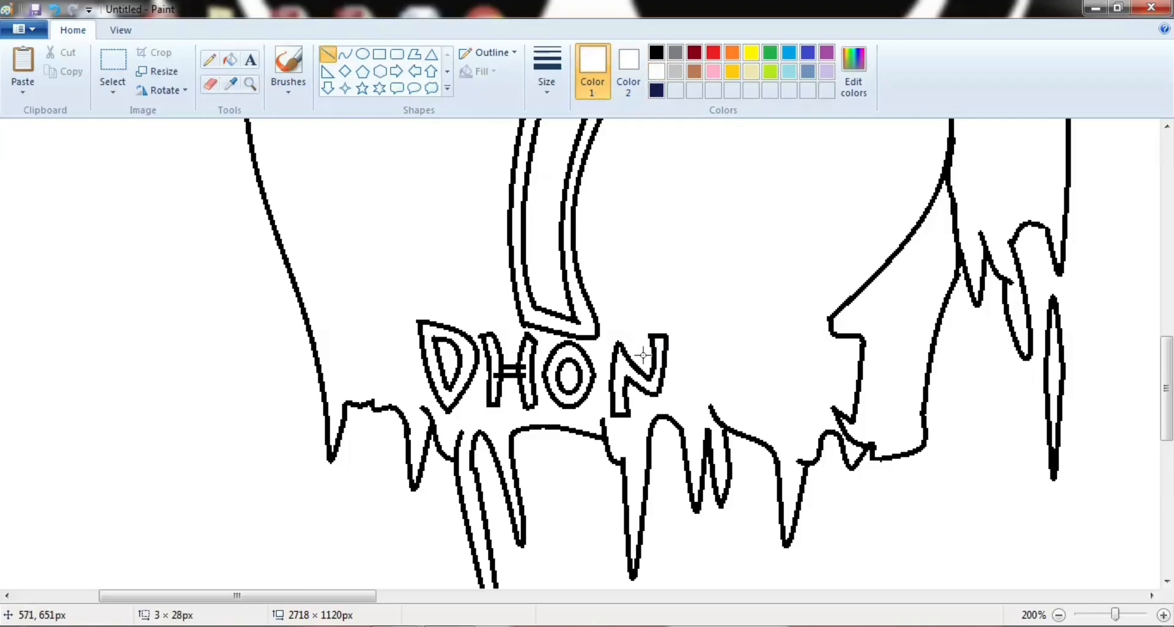
# Step: Draw the letter I after the N from a curved stroke about 42 px tall and its copy, and close both ends
pyautogui.click(345, 54)
pyautogui.moveTo(681, 335)
pyautogui.mouseDown()
pyautogui.moveTo(684, 408)
pyautogui.moveTo(686, 360)
pyautogui.mouseUp()
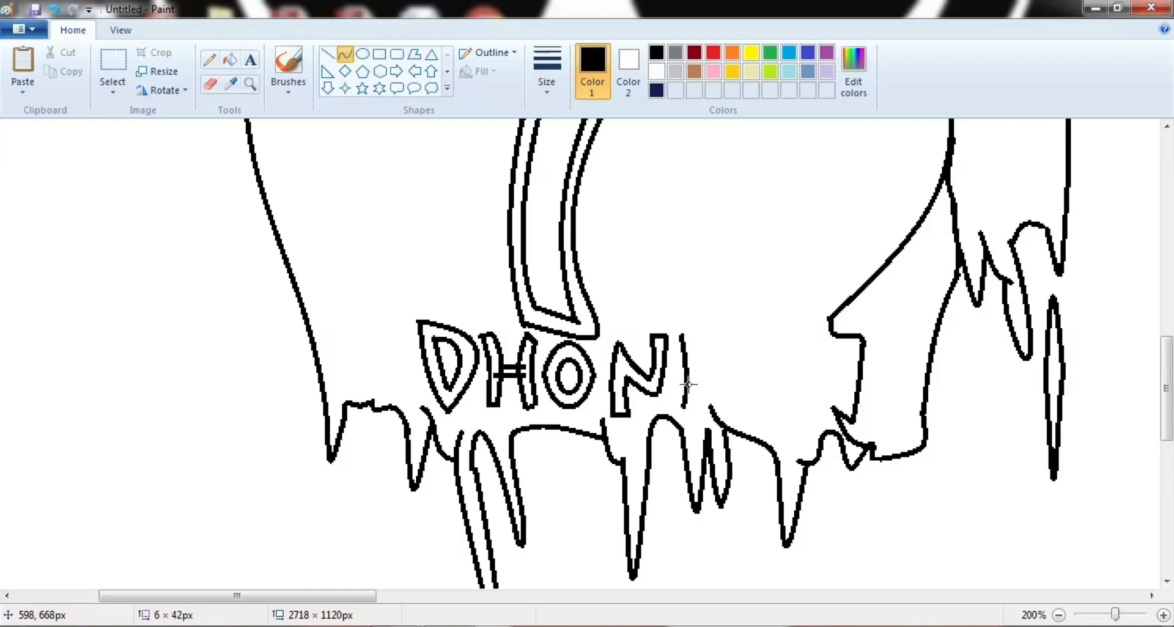
pyautogui.click(116, 70)
pyautogui.moveTo(674, 320); pyautogui.dragTo(704, 411)
pyautogui.hotkey('ctrl', 'c')
pyautogui.hotkey('ctrl', 'v')
pyautogui.moveTo(17, 163); pyautogui.dragTo(706, 365)
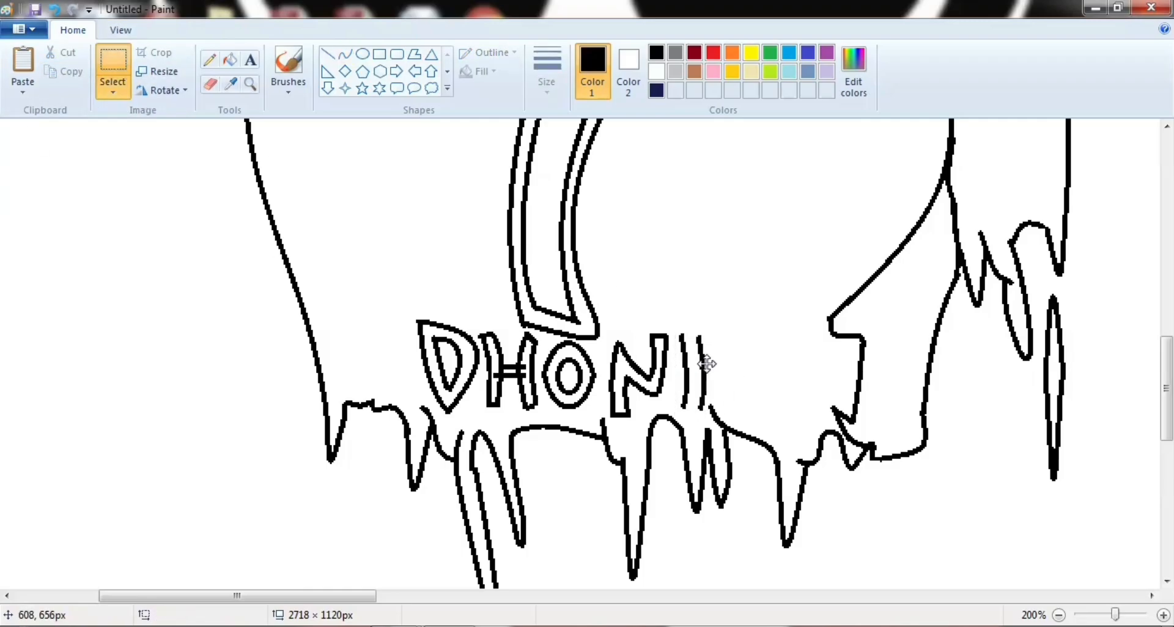
pyautogui.click(328, 54)
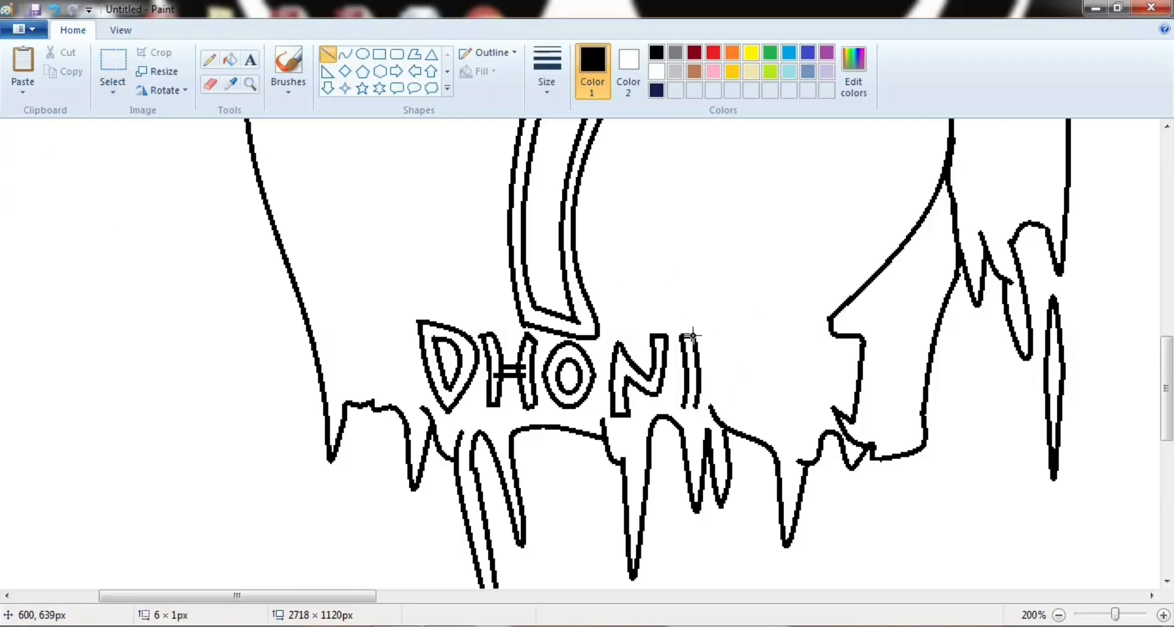
# Step: Fill the outlined letters of DHONI with black
pyautogui.click(230, 59)
pyautogui.click(468, 361)
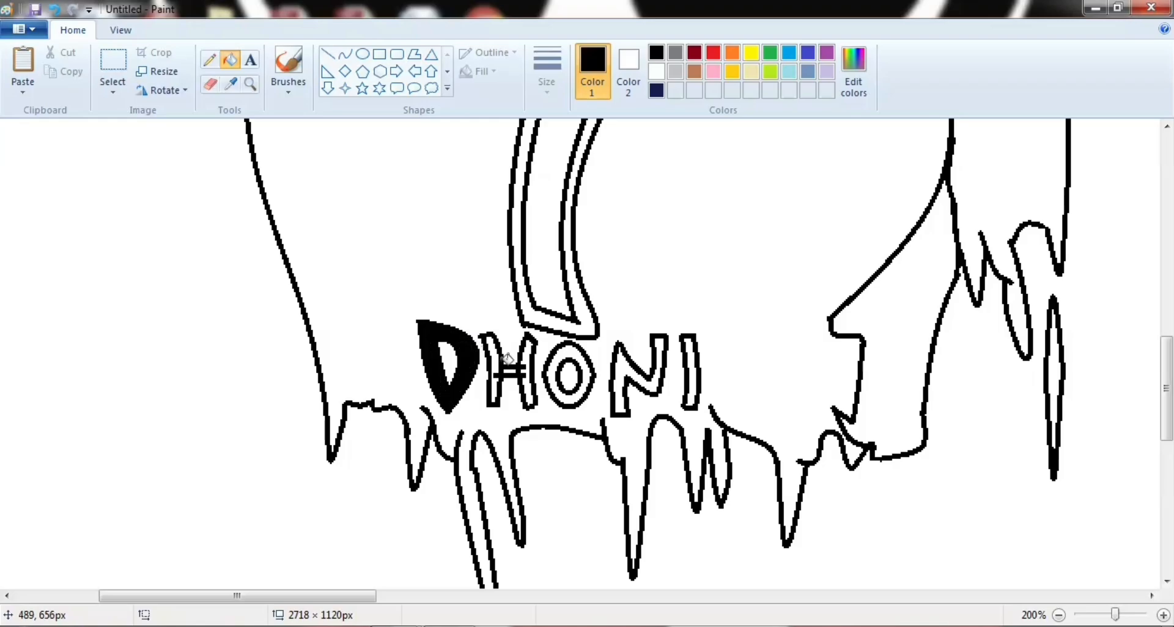
pyautogui.click(494, 373)
pyautogui.click(515, 367)
pyautogui.click(549, 374)
pyautogui.click(621, 379)
pyautogui.click(691, 370)
# Step: Fill the side panel below the arm and the inside of the 7 with the custom dark navy
pyautogui.click(1058, 615)
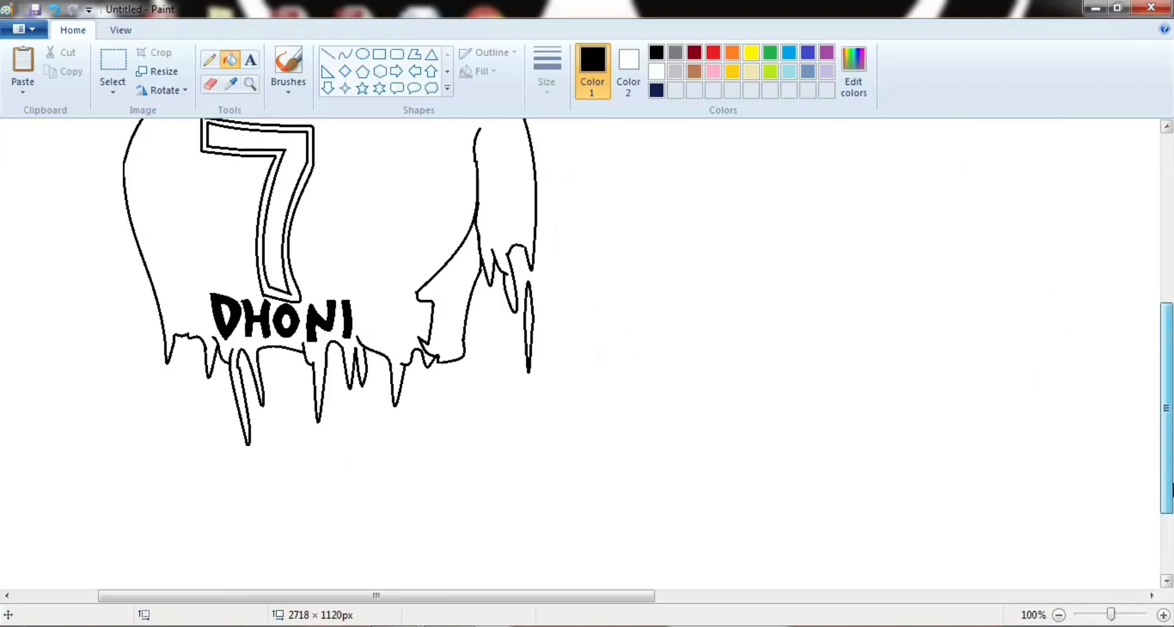
pyautogui.moveTo(1169, 524); pyautogui.dragTo(1169, 378)
pyautogui.moveTo(605, 598); pyautogui.dragTo(524, 600)
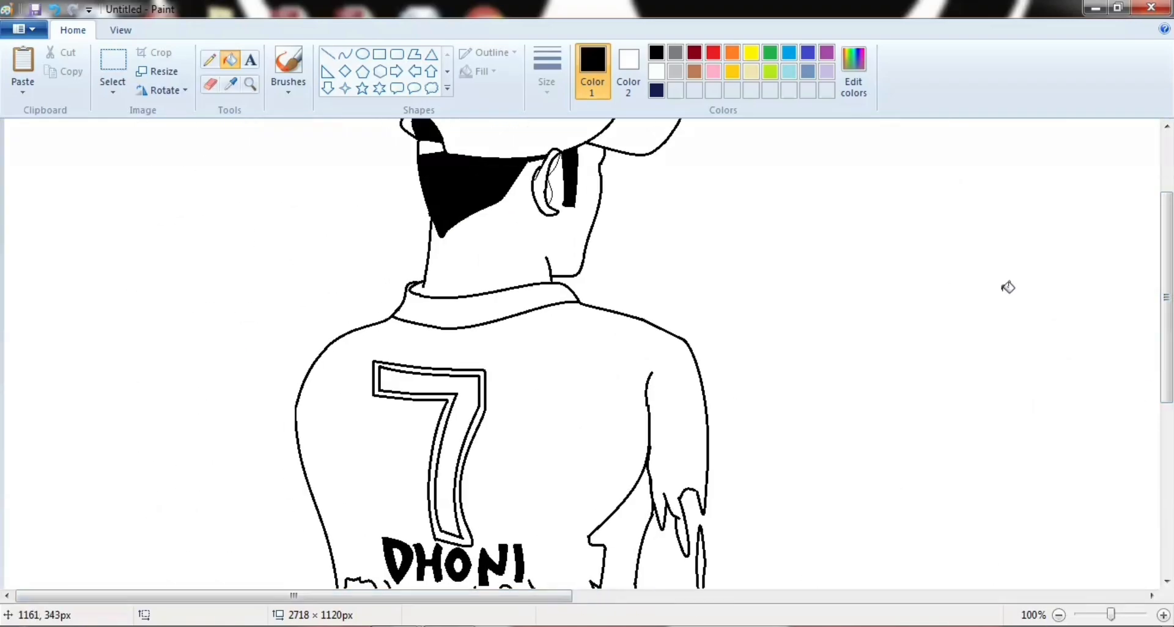
pyautogui.moveTo(1167, 297); pyautogui.dragTo(1166, 325)
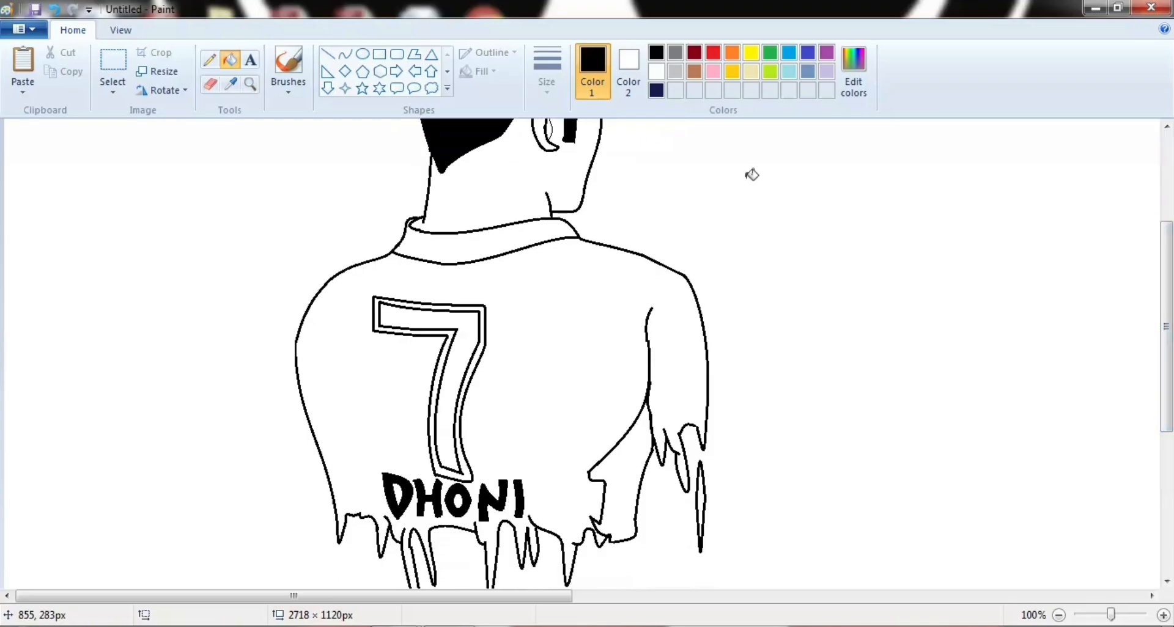
pyautogui.click(656, 90)
pyautogui.click(621, 464)
pyautogui.click(461, 354)
# Step: Recolor all five letters of DHONI from black to dark navy
pyautogui.click(400, 496)
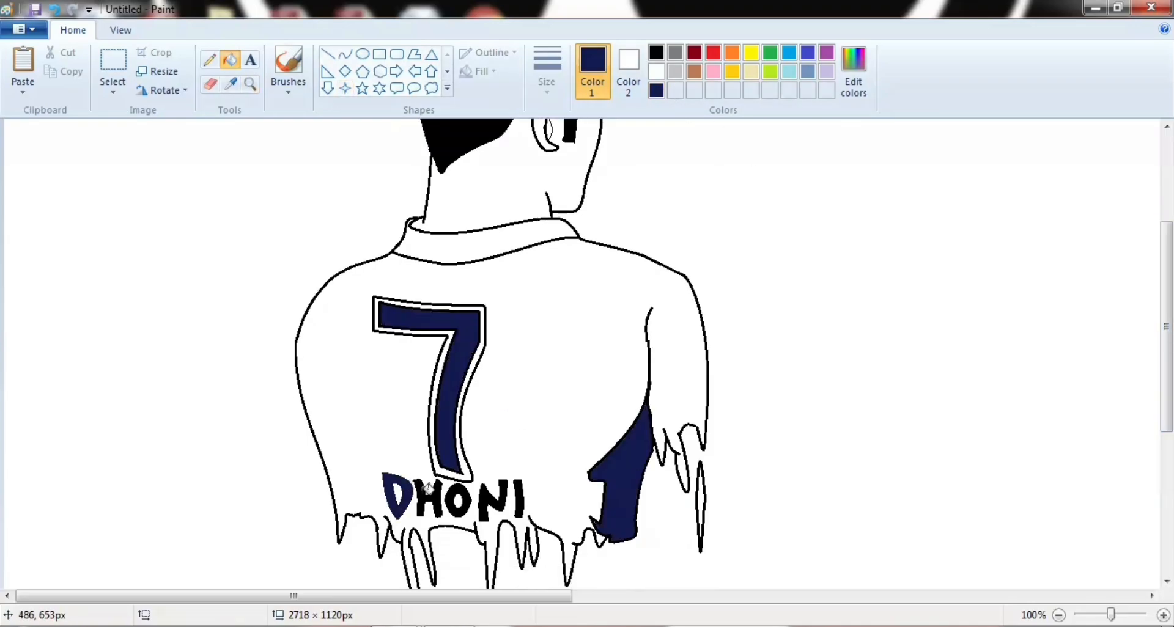
pyautogui.click(433, 498)
pyautogui.click(468, 494)
pyautogui.click(492, 499)
pyautogui.click(522, 494)
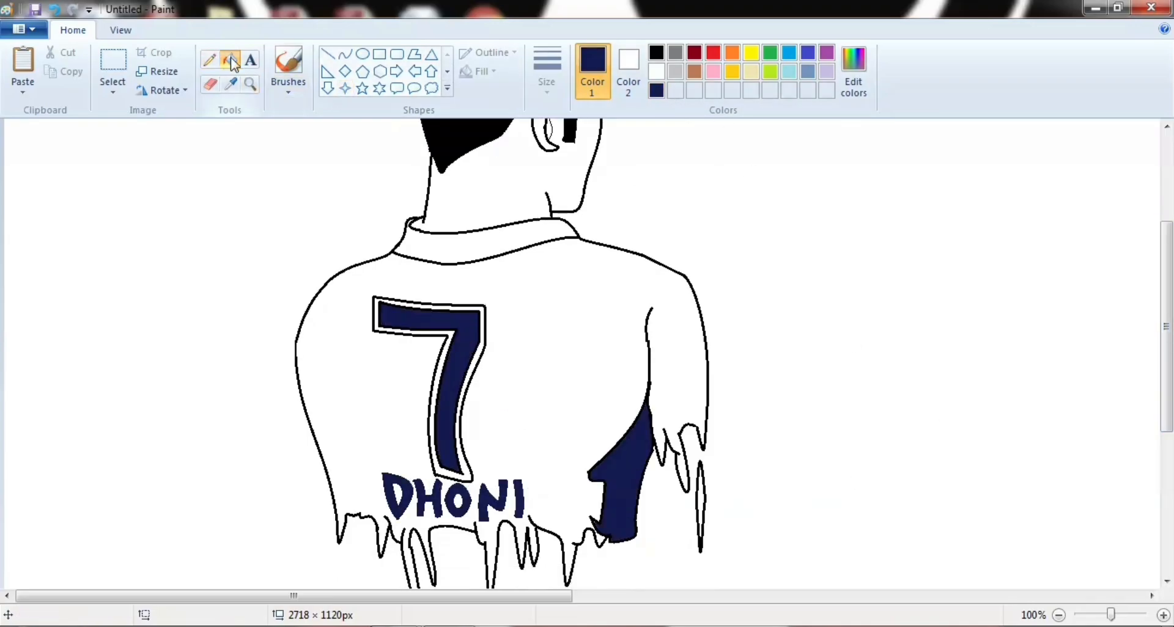
# Step: Mix a slightly softened bright yellow as a custom color, starting from the basic yellow
pyautogui.click(751, 52)
pyautogui.click(854, 70)
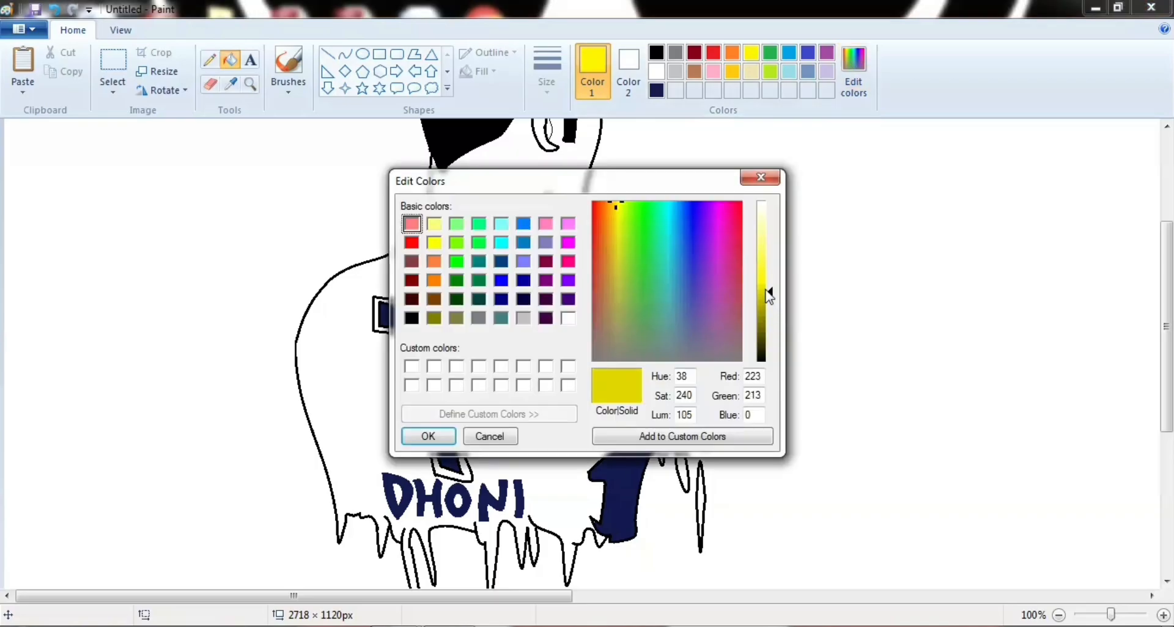
pyautogui.click(434, 224)
pyautogui.click(769, 292)
pyautogui.click(434, 280)
pyautogui.click(769, 254)
pyautogui.click(613, 209)
pyautogui.click(615, 206)
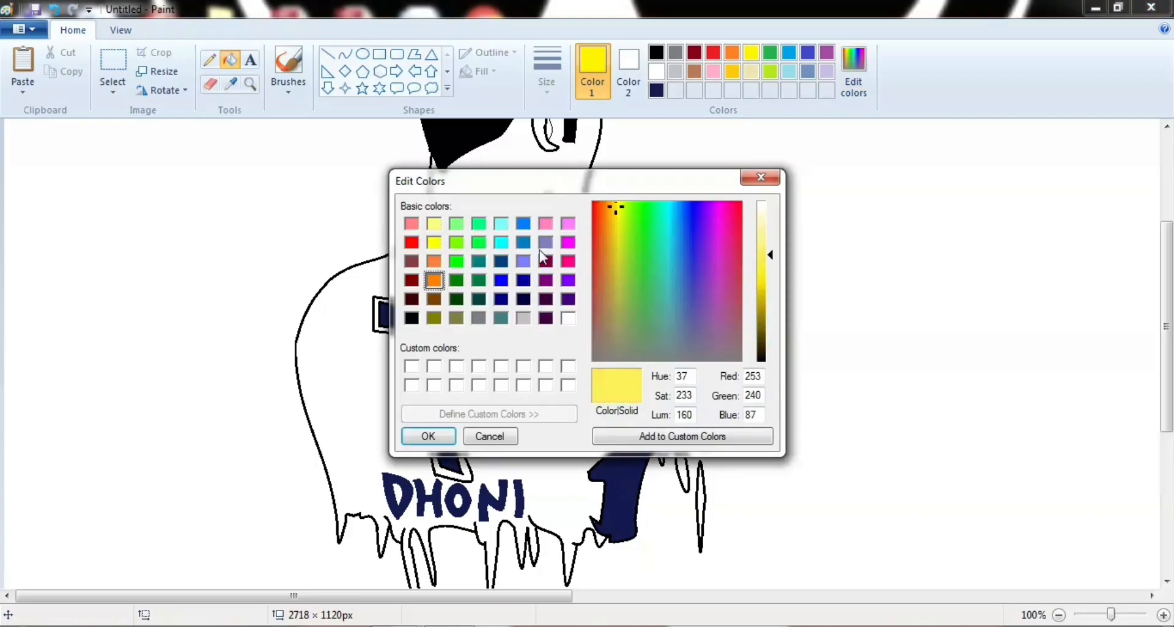
pyautogui.click(434, 243)
pyautogui.moveTo(610, 208); pyautogui.dragTo(616, 214)
pyautogui.click(428, 436)
# Step: Fill the garment's back and sleeve, the 7's border, the separate sleeve drip and the collar with the custom yellow
pyautogui.click(397, 349)
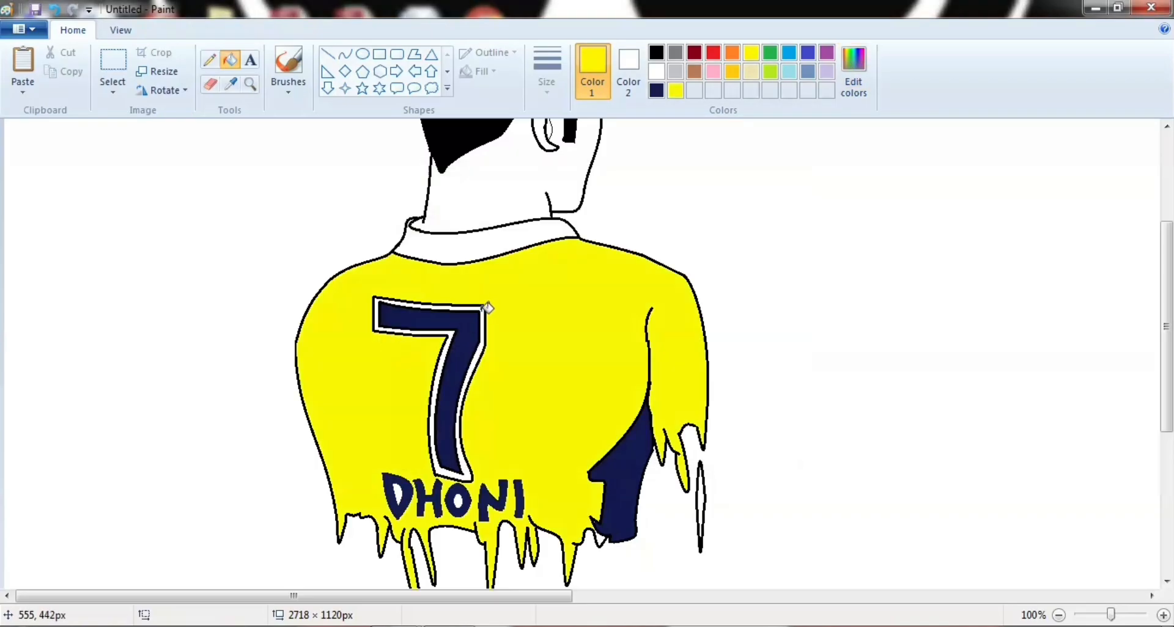
pyautogui.click(487, 309)
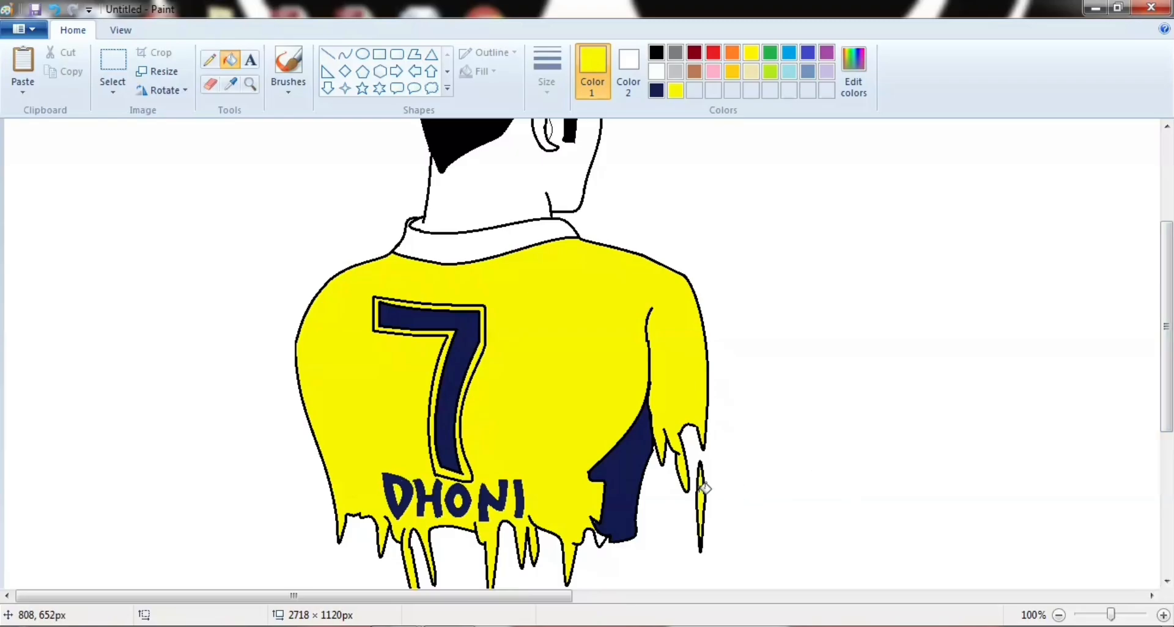
pyautogui.scroll(2, 1144, 475)
pyautogui.click(474, 301)
pyautogui.moveTo(1166, 332); pyautogui.dragTo(1166, 276)
# Step: Fill the cap's crown, brim and rear strap with the custom yellow
pyautogui.click(585, 227)
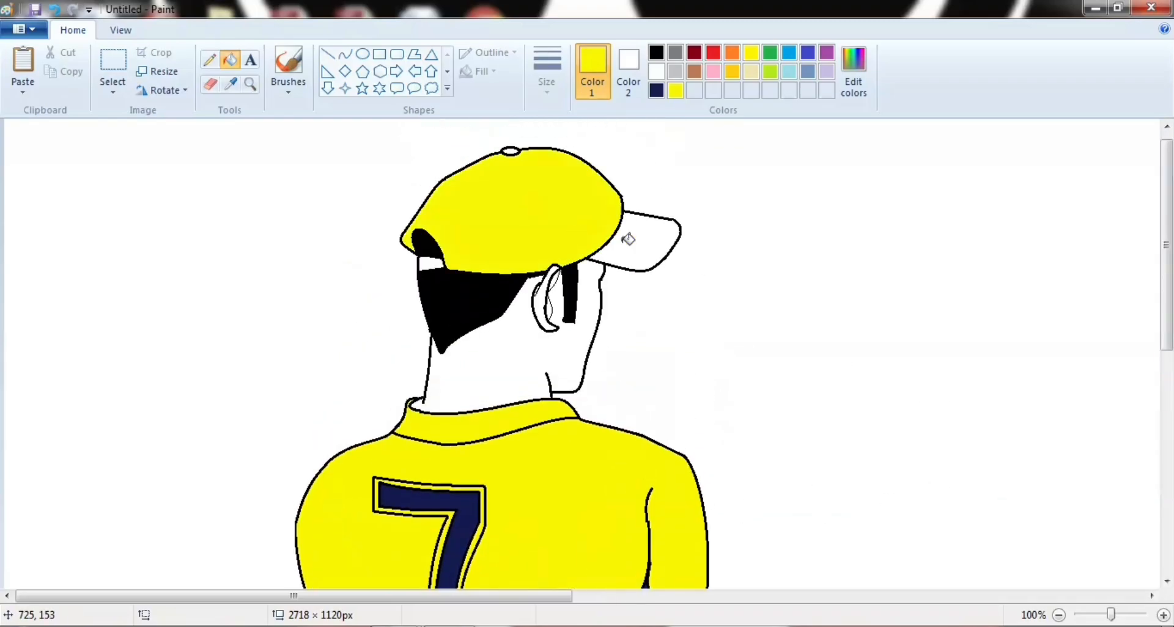
pyautogui.click(642, 240)
pyautogui.click(428, 261)
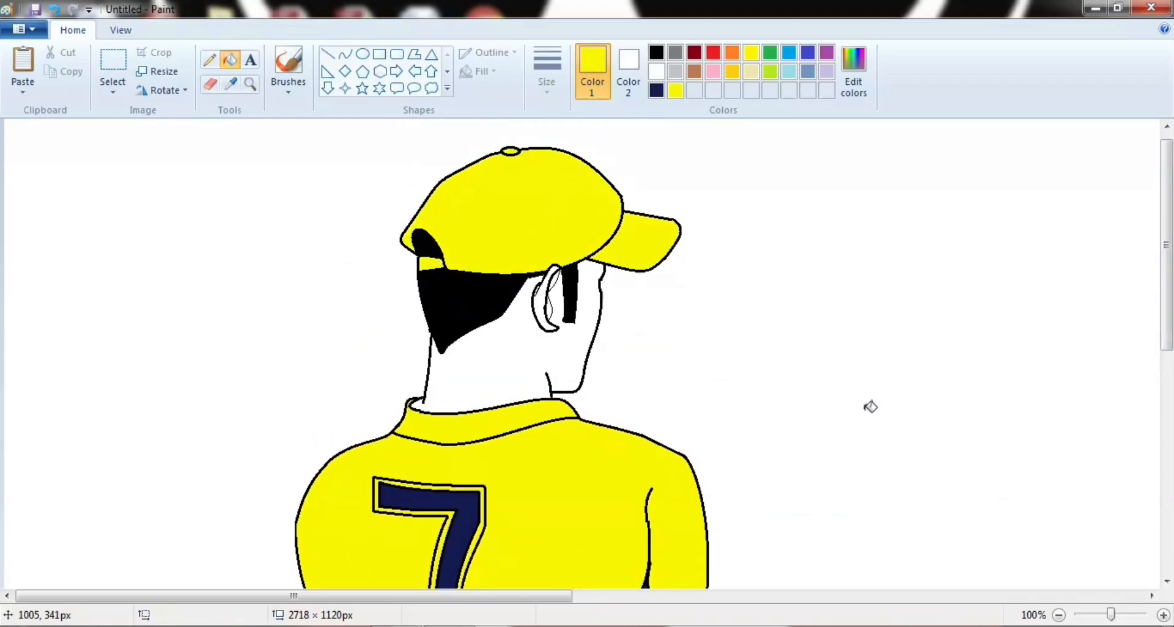
# Step: Mix a muted tan skin color from the pale yellow swatch and fill the neck, face and outer ear with it
pyautogui.click(751, 71)
pyautogui.click(853, 72)
pyautogui.moveTo(765, 232); pyautogui.dragTo(758, 257)
pyautogui.click(614, 241)
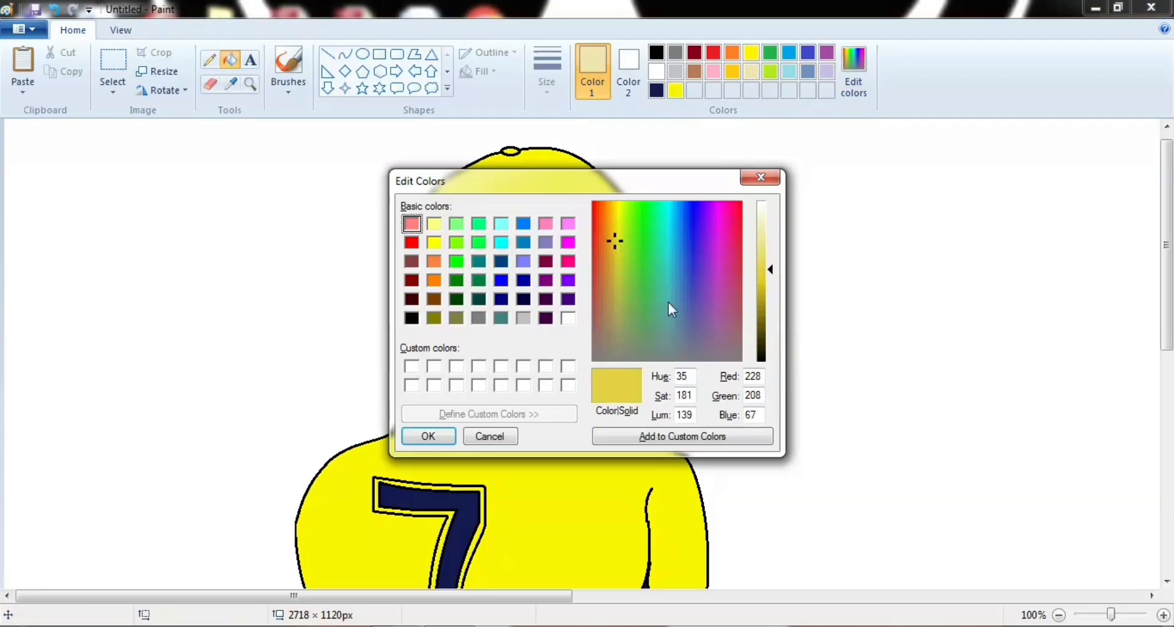
pyautogui.click(545, 223)
pyautogui.click(612, 258)
pyautogui.click(428, 437)
pyautogui.click(549, 336)
pyautogui.click(540, 313)
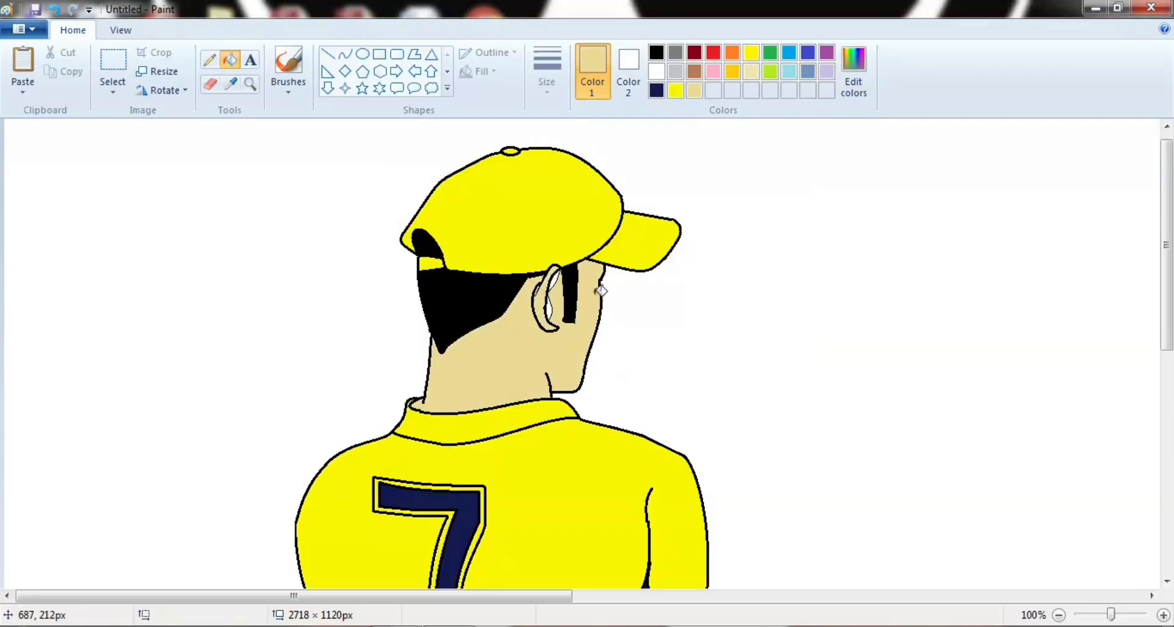
# Step: Mix a warmer skin tone with red 248, green 208, blue 135 and fill the neck and face with it
pyautogui.click(854, 72)
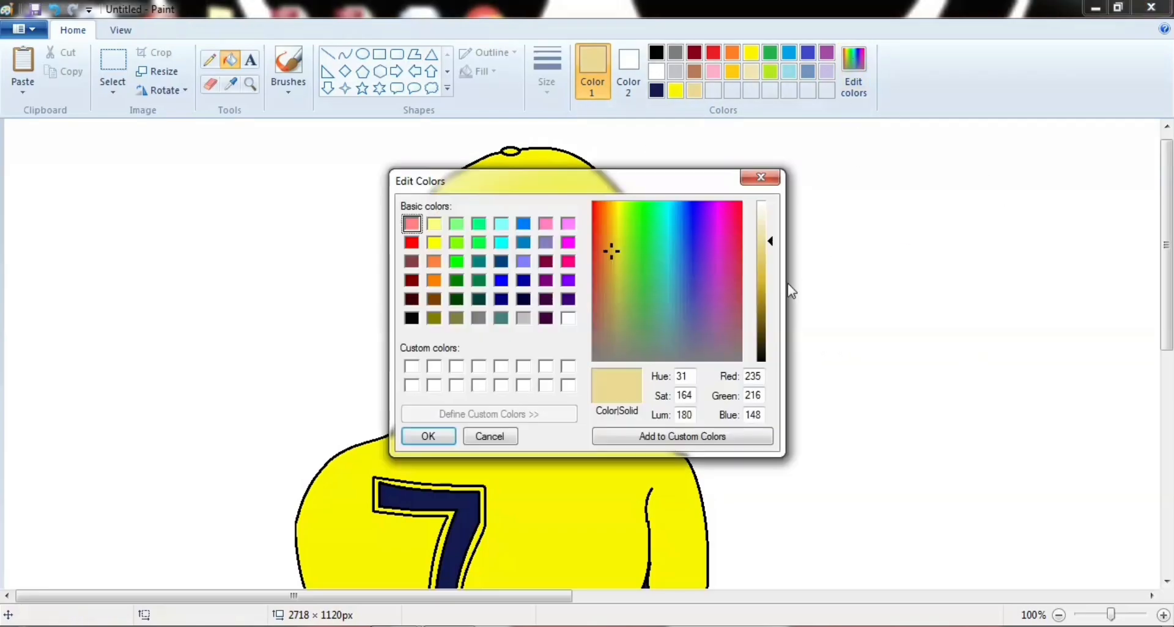
pyautogui.click(764, 262)
pyautogui.click(611, 247)
pyautogui.click(412, 223)
pyautogui.click(616, 227)
pyautogui.click(592, 250)
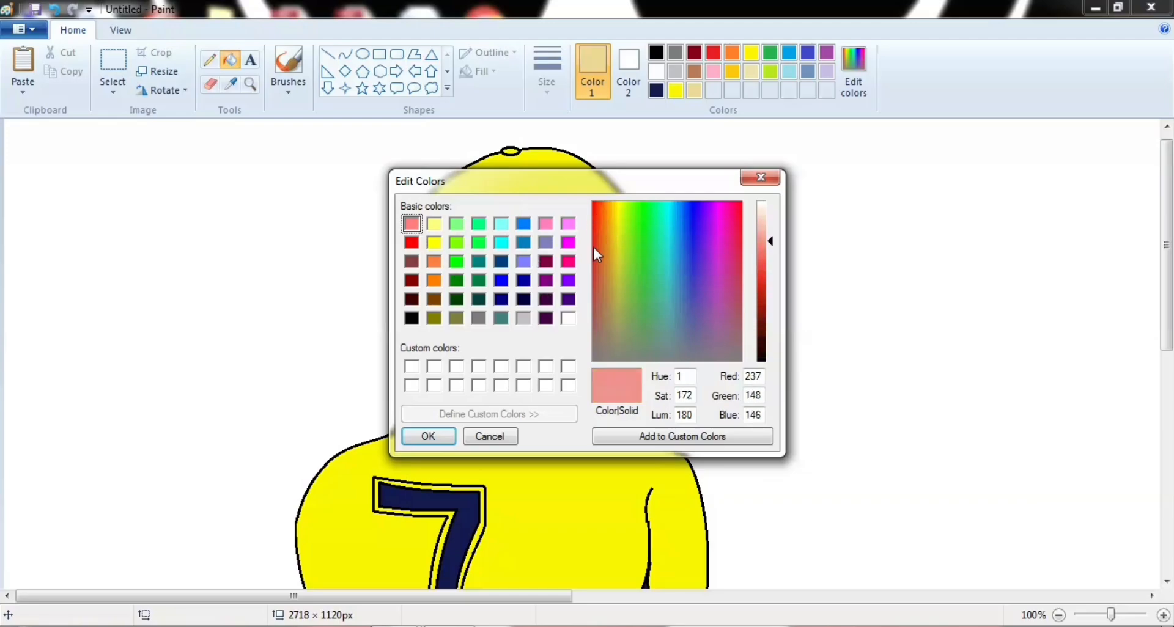
pyautogui.click(612, 245)
pyautogui.click(604, 231)
pyautogui.click(608, 222)
pyautogui.click(428, 437)
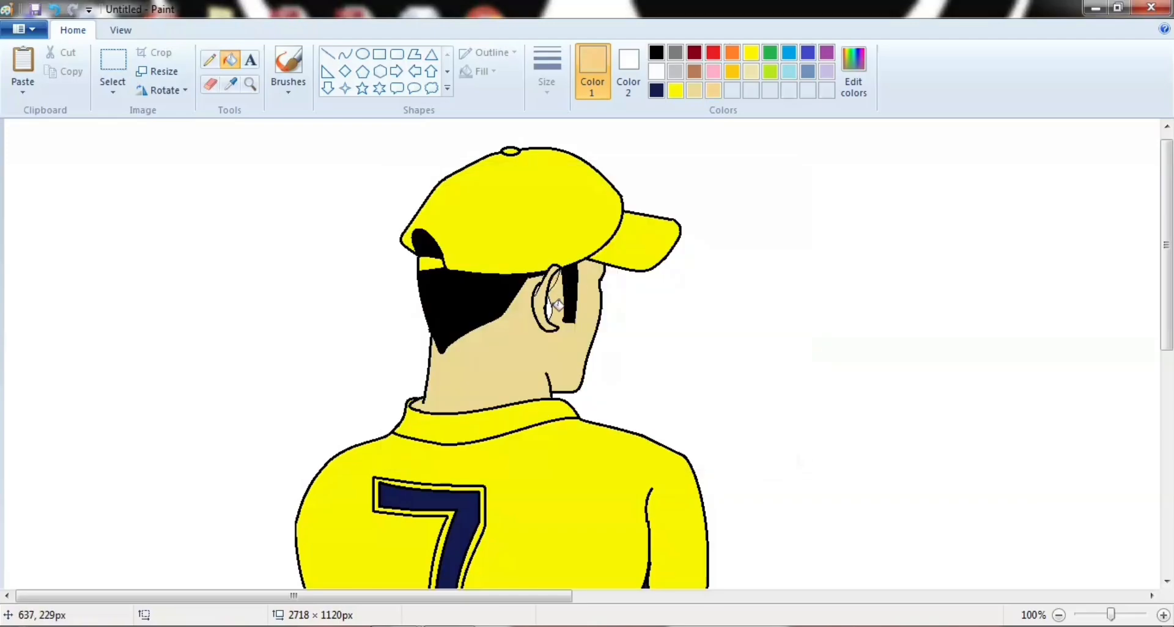
pyautogui.click(853, 73)
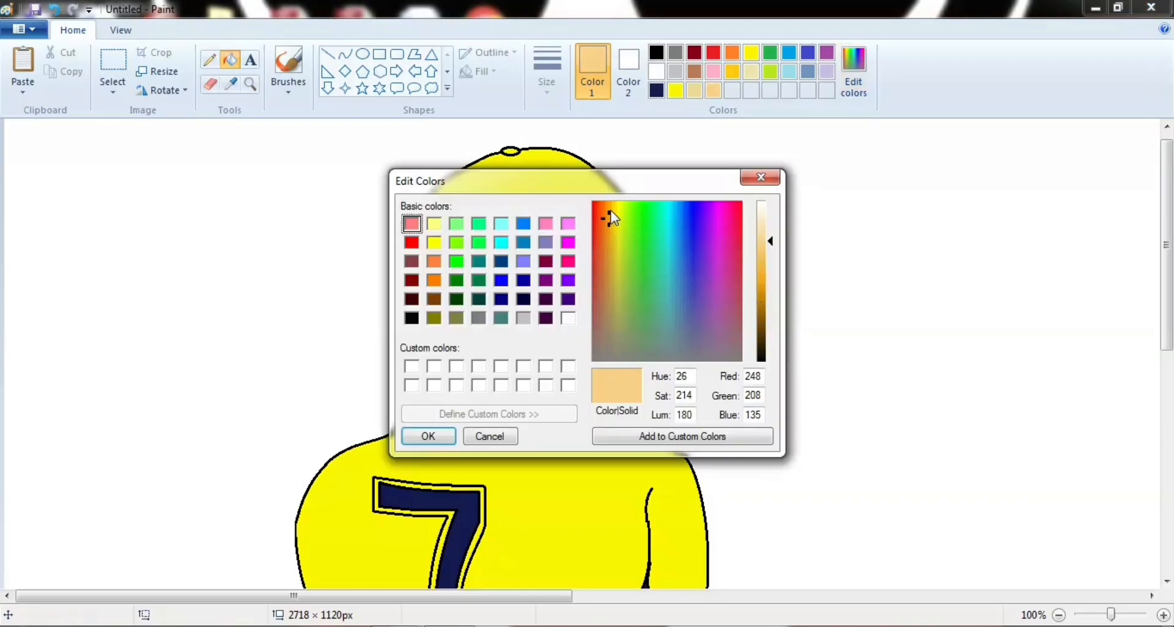
pyautogui.click(429, 437)
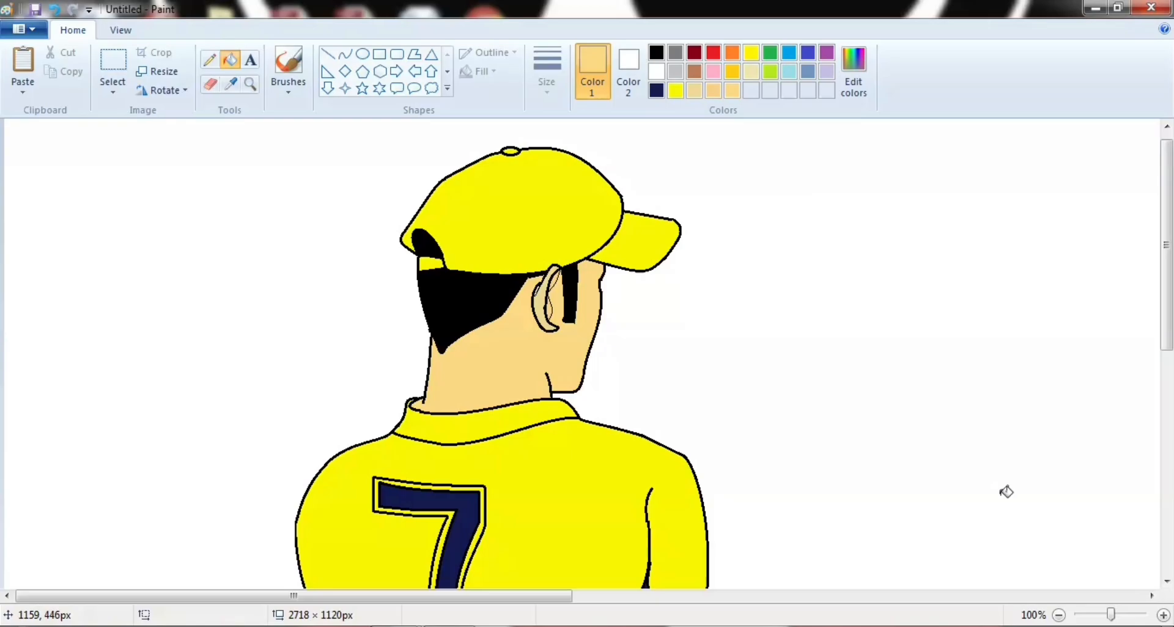
# Step: Fill the ear with the warm custom skin color
pyautogui.moveTo(1166, 245)
pyautogui.mouseDown()
pyautogui.moveTo(1166, 321)
pyautogui.moveTo(1167, 265)
pyautogui.mouseUp()
pyautogui.click(327, 54)
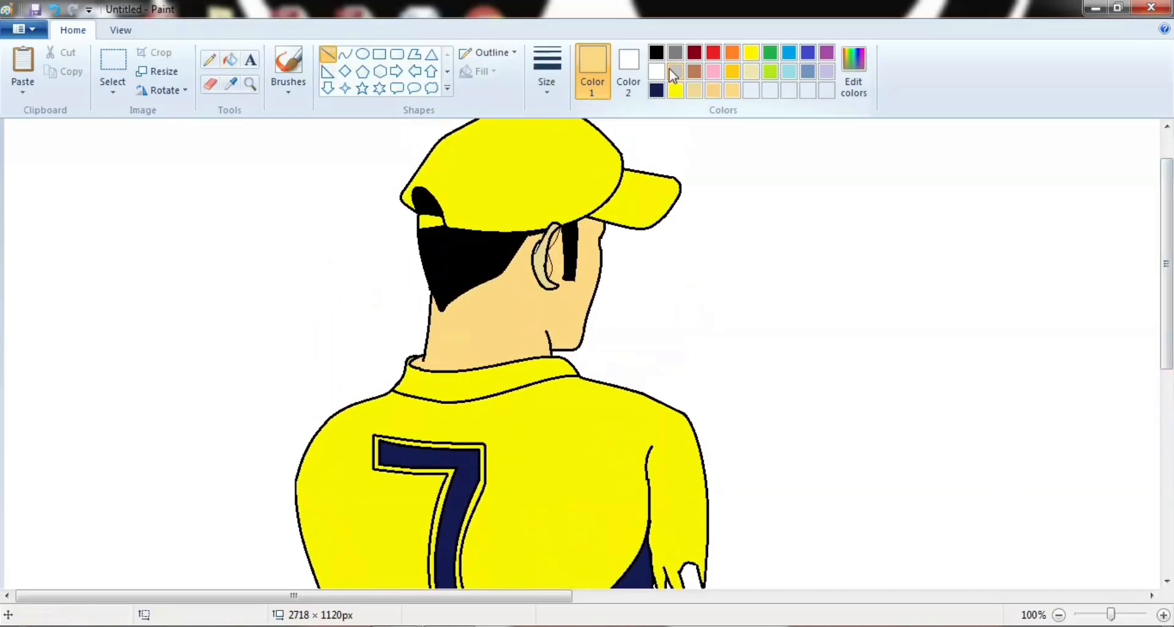
pyautogui.click(656, 52)
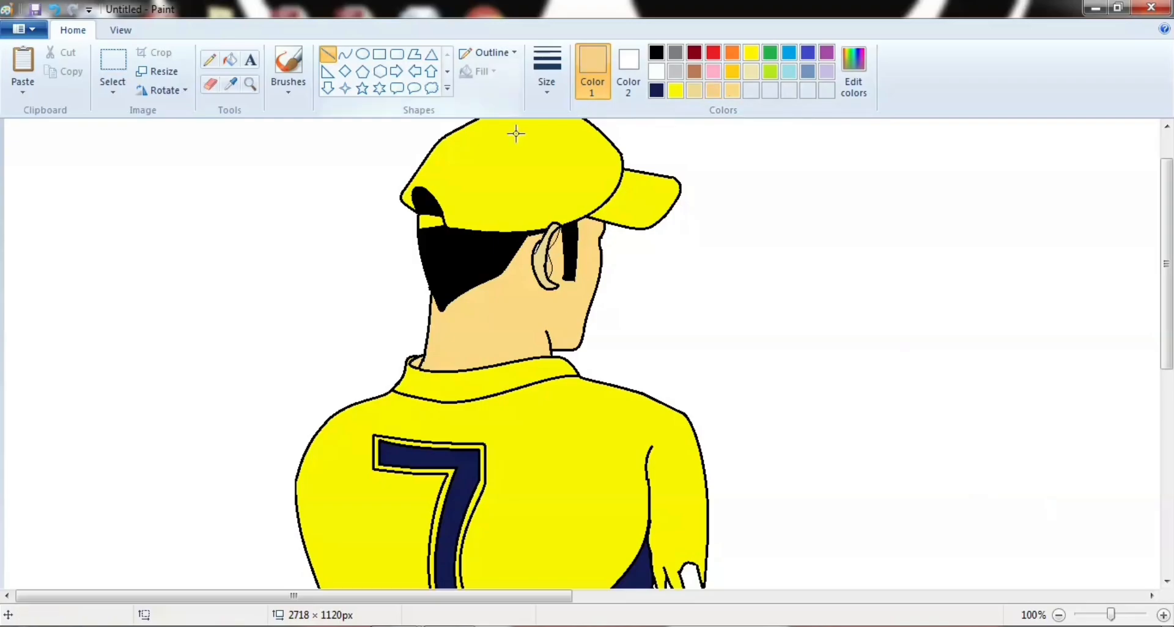
pyautogui.click(230, 59)
pyautogui.click(713, 92)
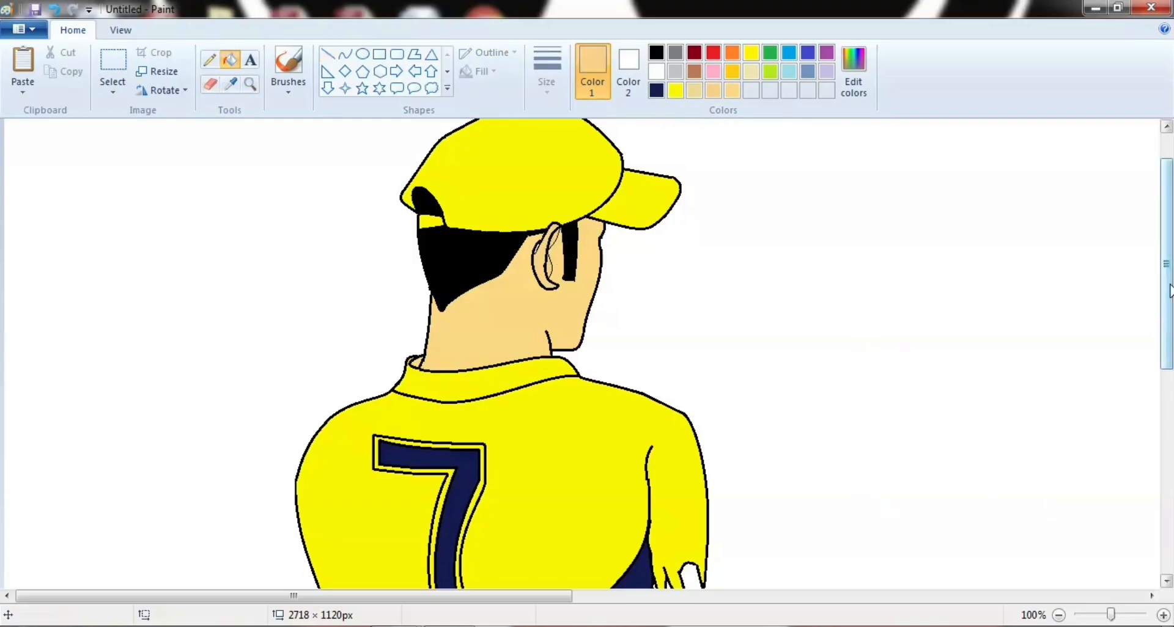
# Step: Mix a muted tan and draw a thin curve from the cap's top button down inside the crown's front edge as a shading boundary
pyautogui.moveTo(1170, 290); pyautogui.dragTo(1169, 253)
pyautogui.click(327, 54)
pyautogui.click(547, 70)
pyautogui.click(567, 130)
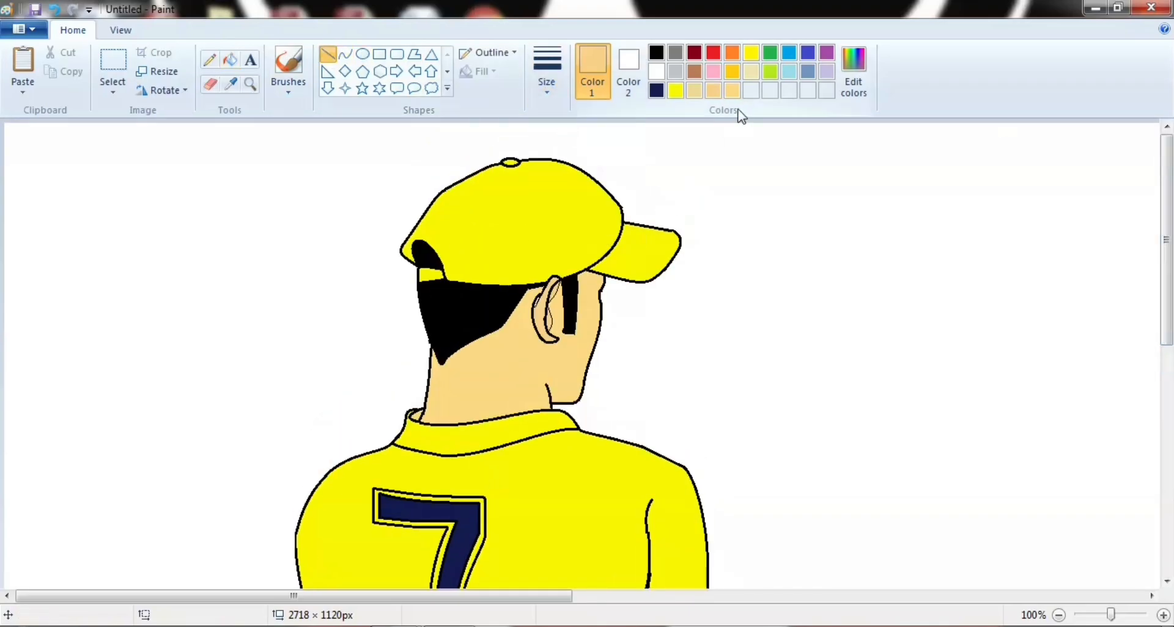
pyautogui.click(853, 70)
pyautogui.click(758, 258)
pyautogui.click(429, 436)
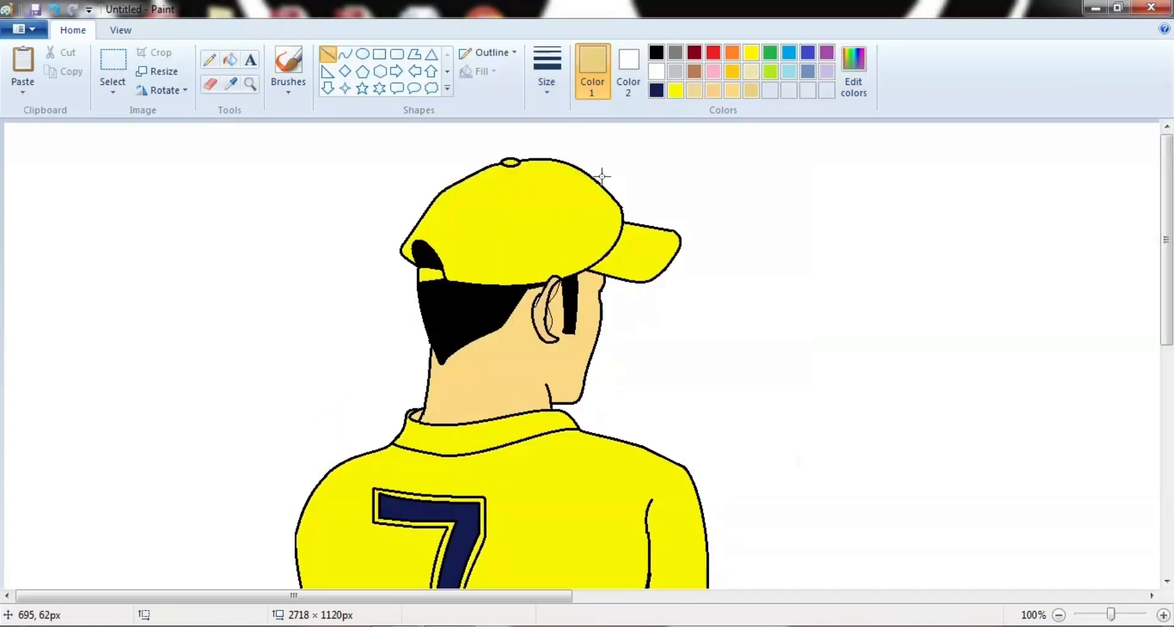
pyautogui.click(345, 54)
pyautogui.moveTo(516, 162); pyautogui.dragTo(599, 255)
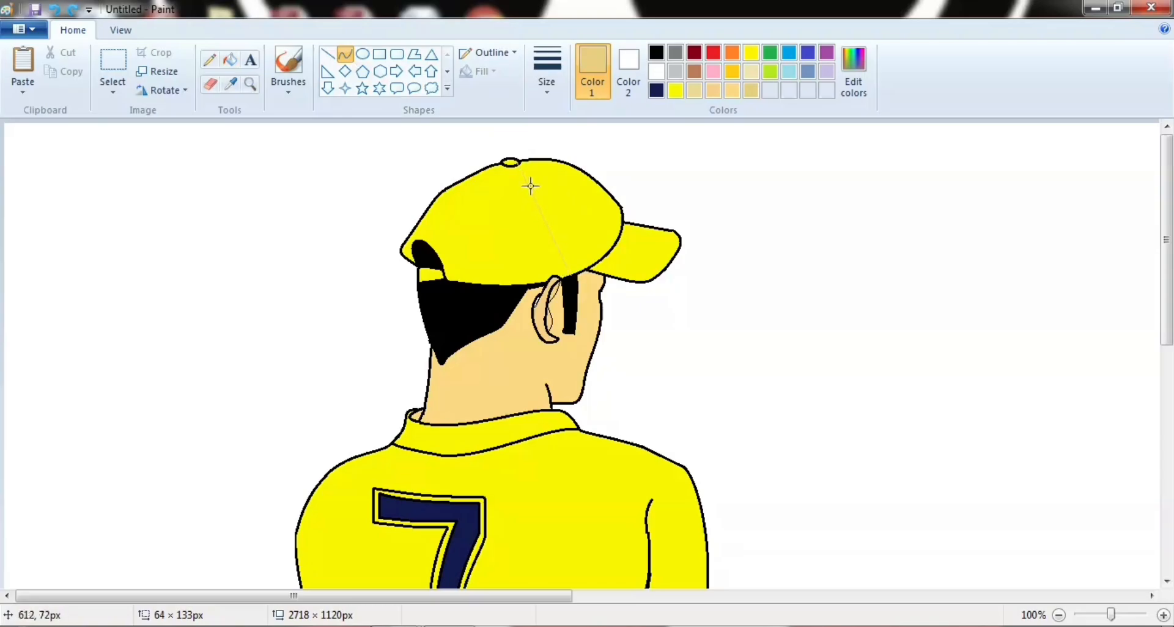
pyautogui.moveTo(530, 186); pyautogui.dragTo(637, 199)
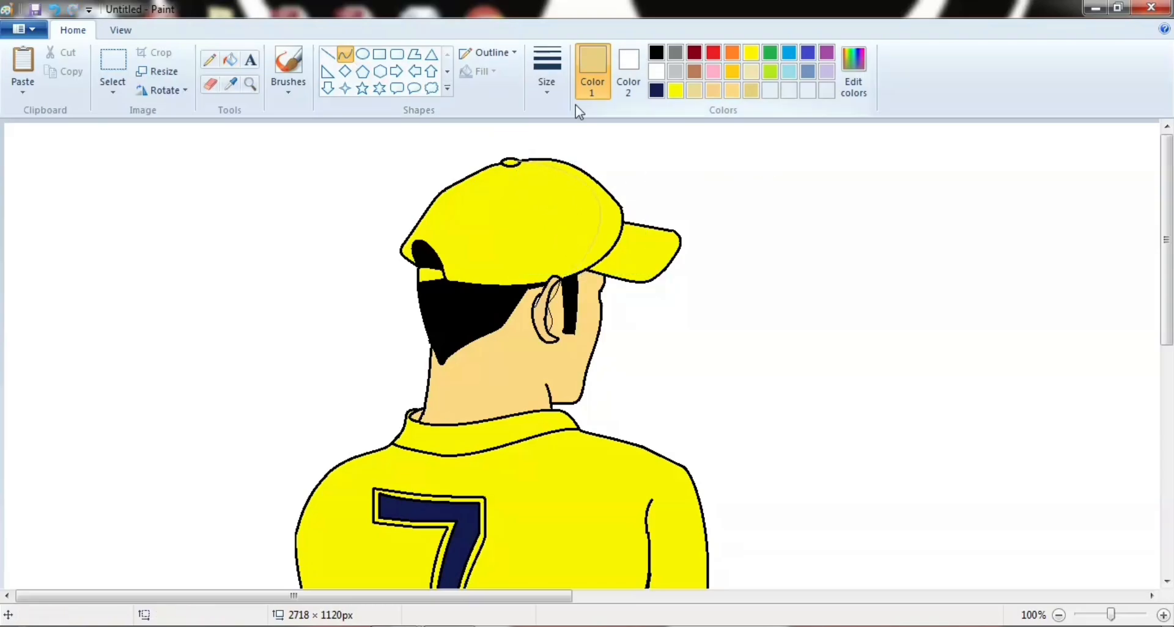
# Step: Darken the muted tan to an olive brown and fill the shading strip along the cap crown's front edge
pyautogui.click(230, 59)
pyautogui.click(853, 70)
pyautogui.moveTo(769, 244)
pyautogui.mouseDown()
pyautogui.moveTo(767, 310)
pyautogui.moveTo(769, 244)
pyautogui.mouseUp()
pyautogui.click(427, 436)
pyautogui.click(854, 70)
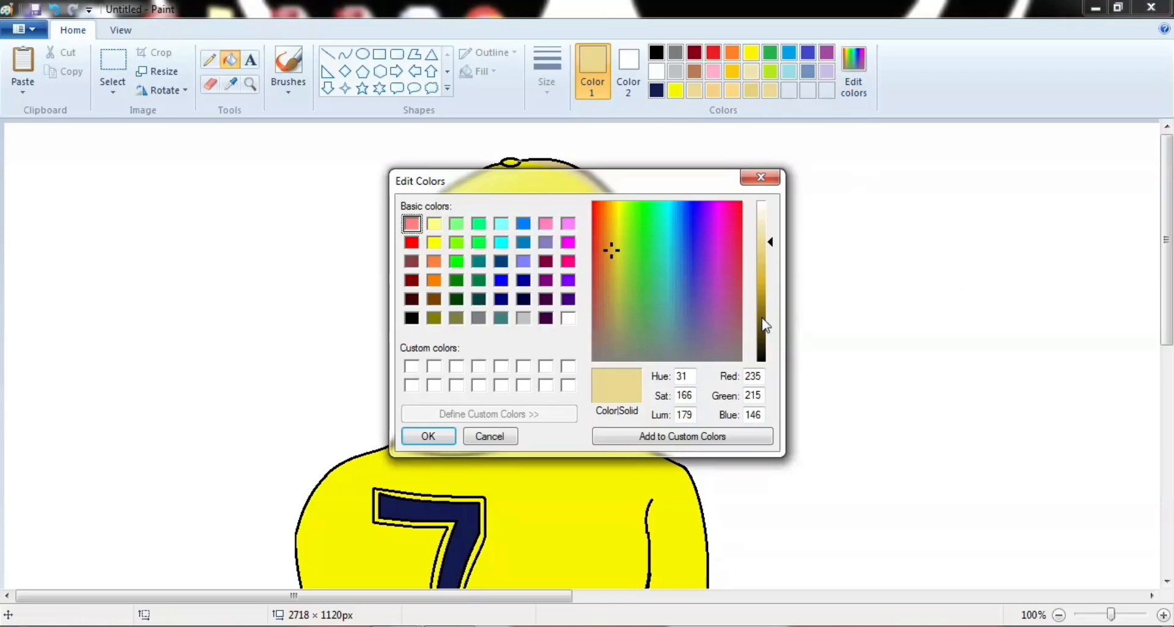
pyautogui.click(766, 319)
pyautogui.click(429, 435)
pyautogui.click(613, 226)
# Step: Lighten the custom color to a mustard shade and fill the cap crown's shading strip with it
pyautogui.click(854, 73)
pyautogui.click(768, 285)
pyautogui.click(453, 435)
pyautogui.click(612, 226)
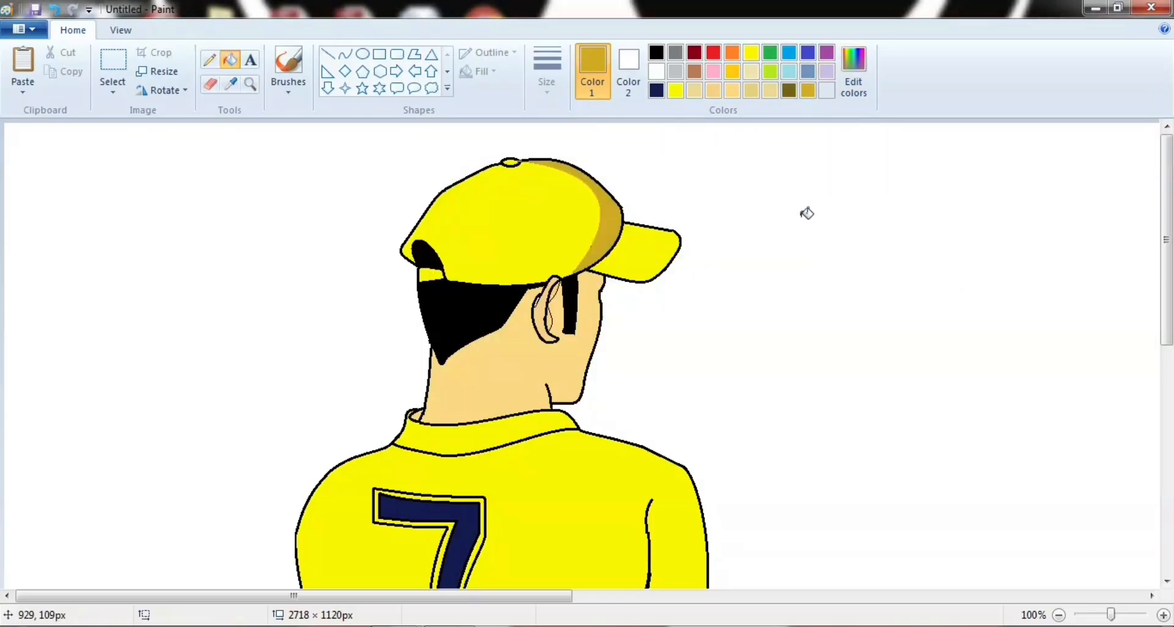
# Step: Draw a thin mustard curve beside the armhole seam on the jersey's back and fill the enclosed strip with mustard
pyautogui.scroll(-3, 900, 249)
pyautogui.click(345, 55)
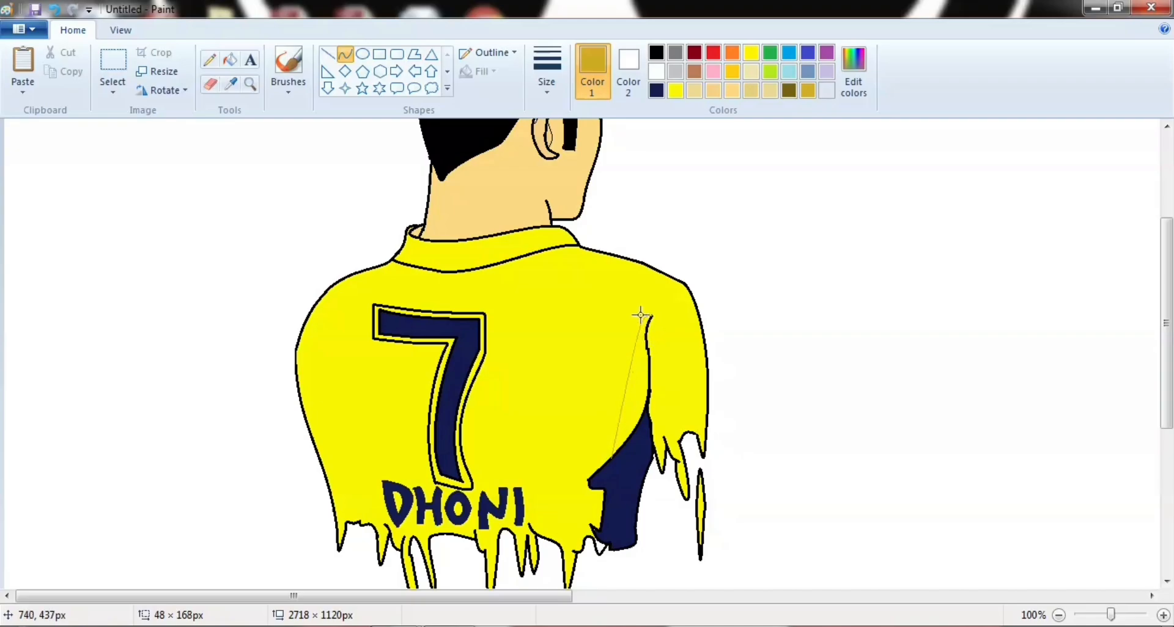
pyautogui.click(653, 380)
pyautogui.click(230, 59)
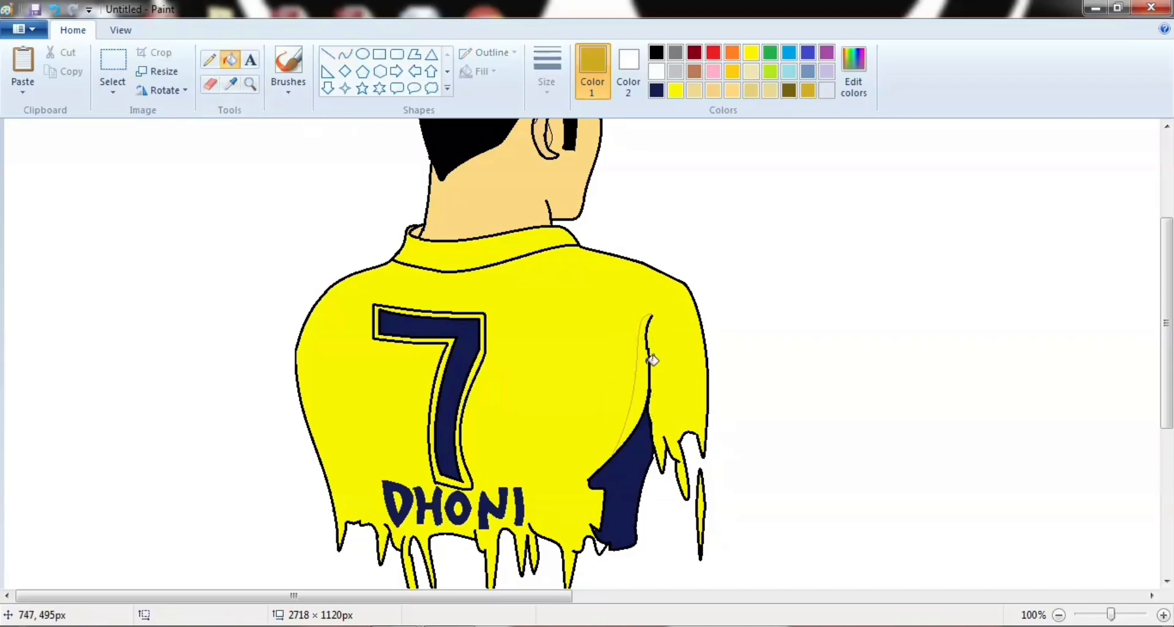
pyautogui.click(640, 379)
# Step: Draw a thin mustard curve from the shoulder down inside the sleeve's outer edge and fill that strip as shading
pyautogui.click(345, 54)
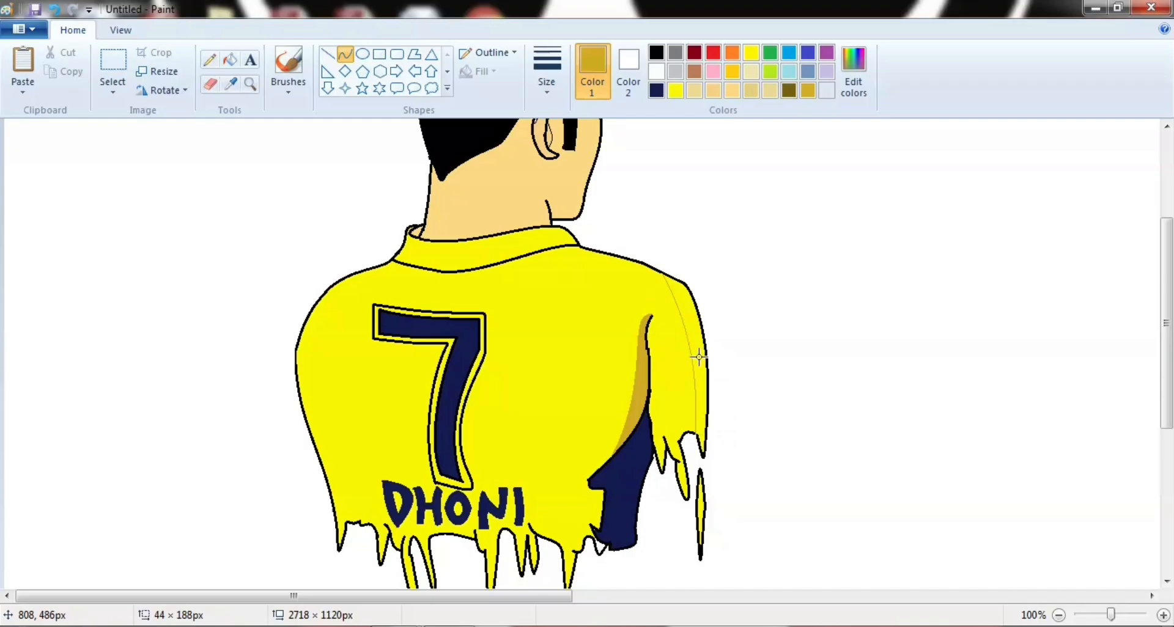
pyautogui.click(230, 59)
pyautogui.click(700, 305)
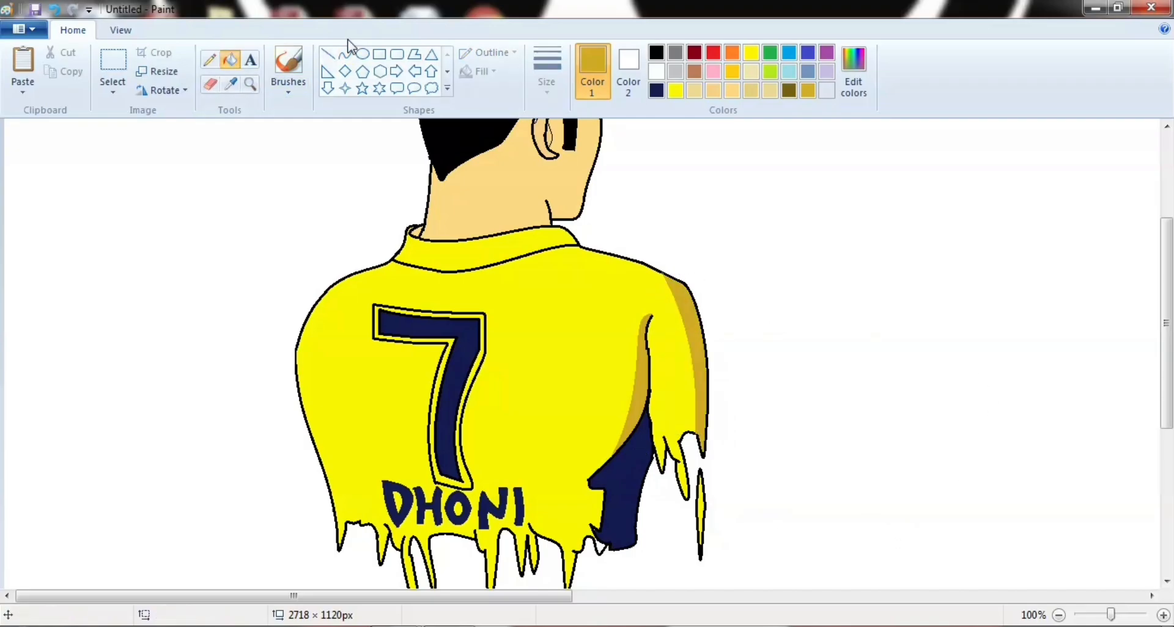
# Step: Draw a thin mustard line down the separate sleeve drip and fill one side of it with mustard
pyautogui.click(328, 54)
pyautogui.scroll(-3, 872, 461)
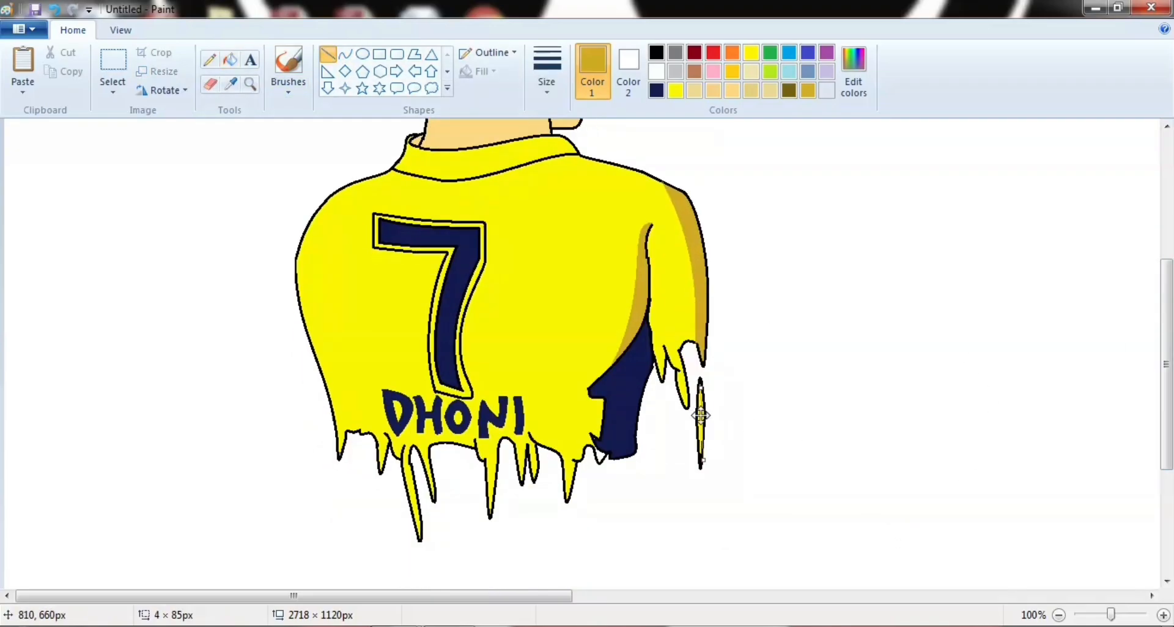
pyautogui.click(230, 59)
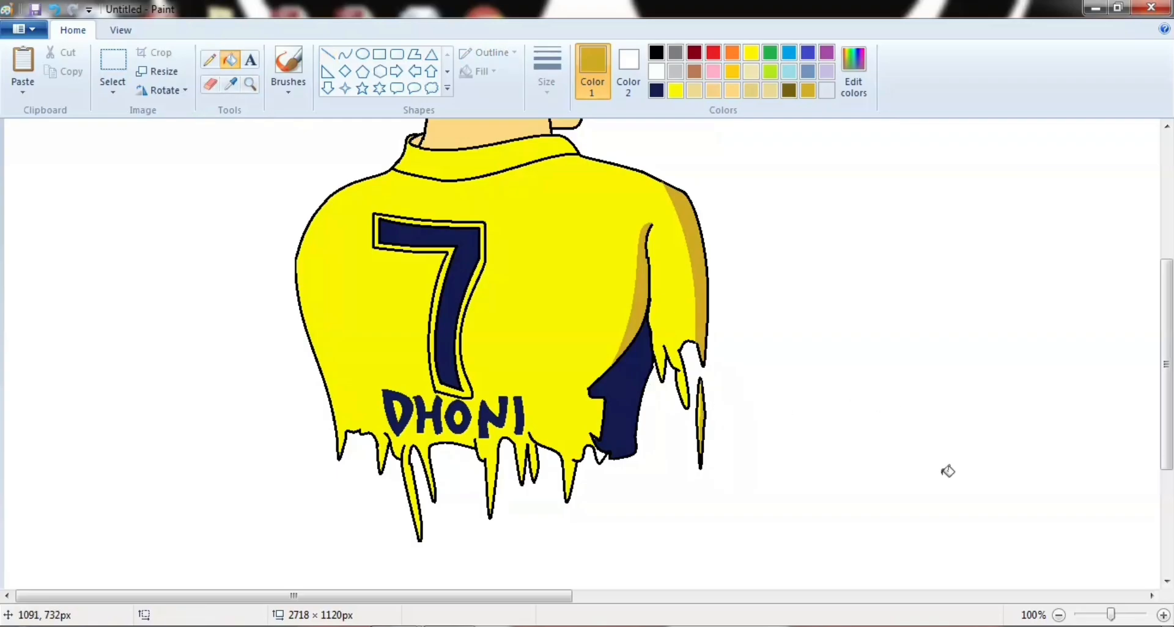
# Step: Mark off and fill mustard shading strips on the three longest drips along the jersey's hem
pyautogui.click(345, 54)
pyautogui.click(229, 59)
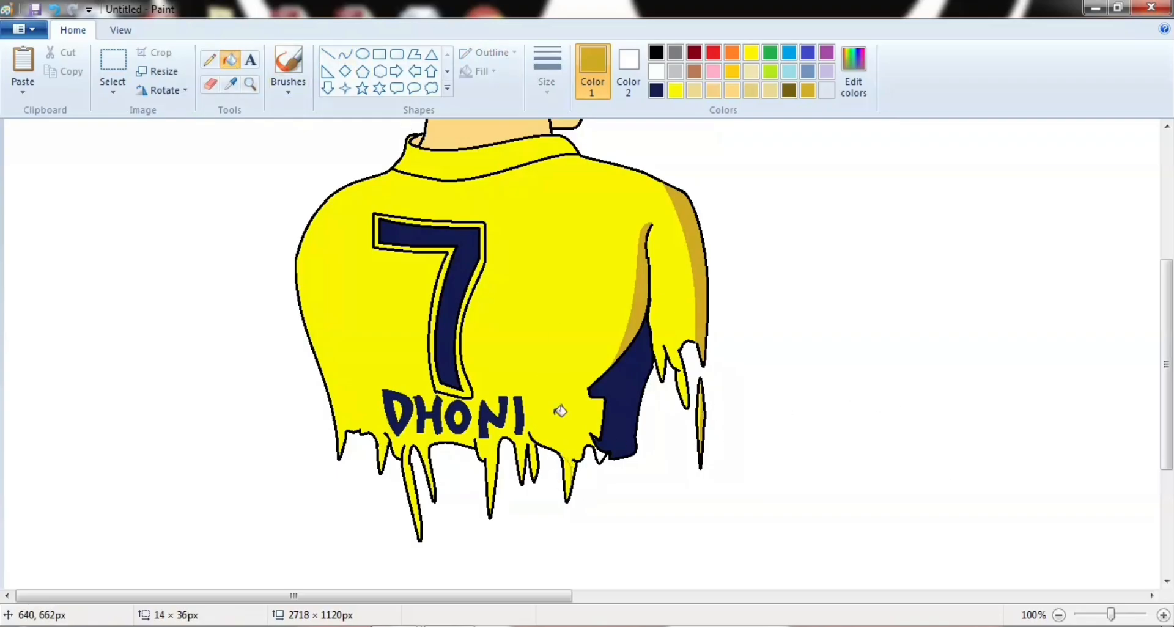
pyautogui.click(328, 53)
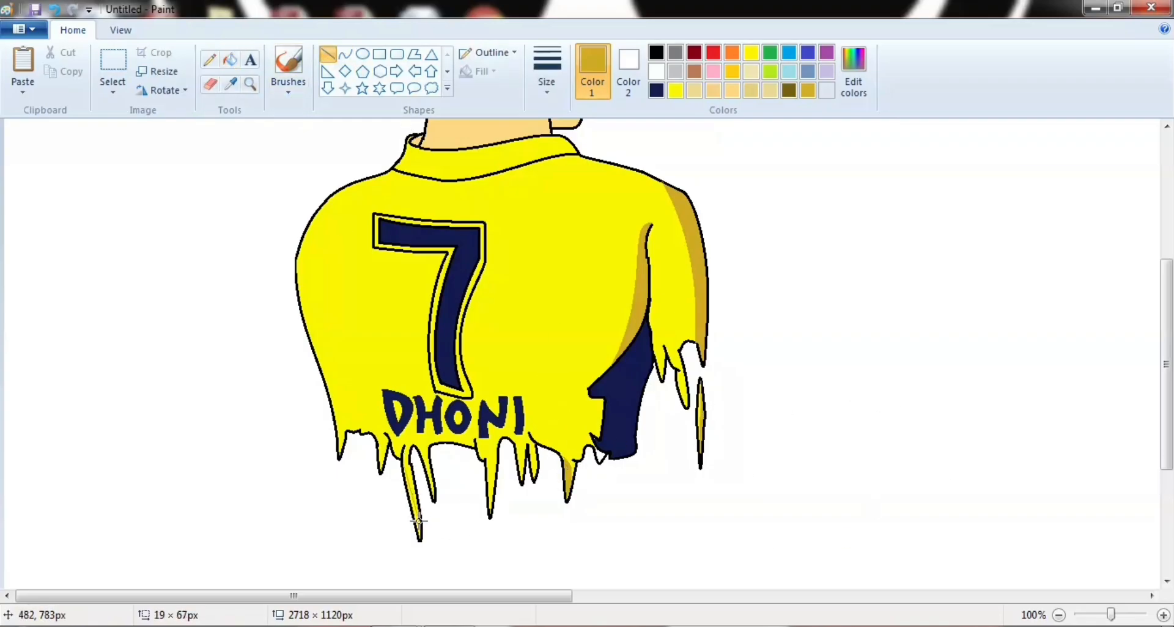
pyautogui.click(230, 59)
pyautogui.click(423, 522)
pyautogui.click(328, 54)
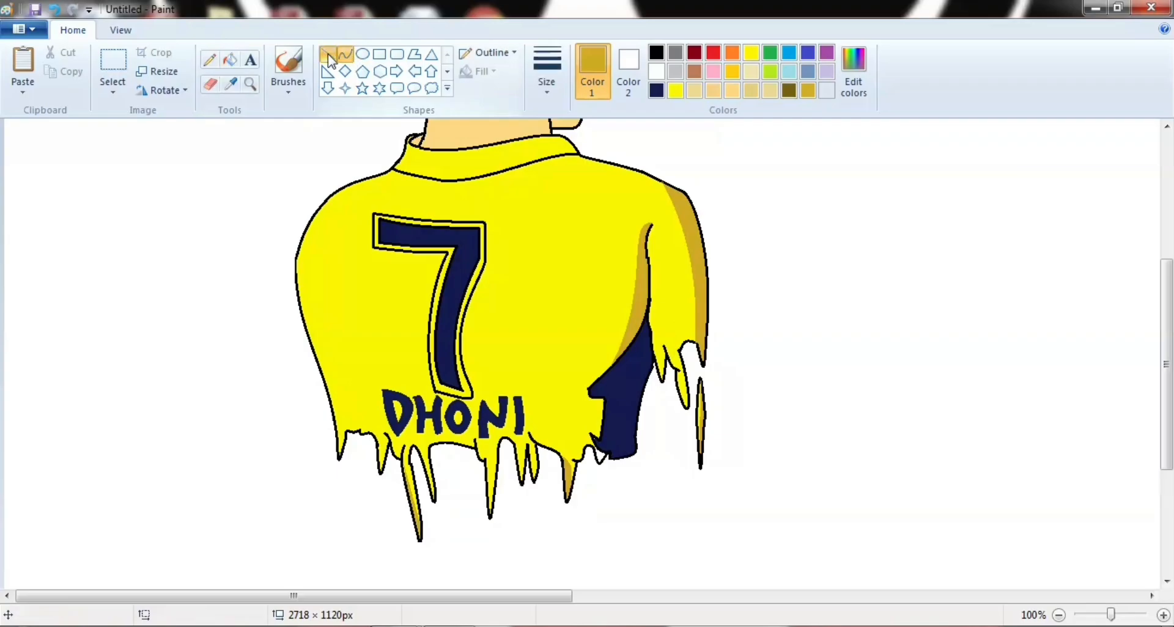
pyautogui.moveTo(485, 456); pyautogui.dragTo(489, 484)
pyautogui.click(230, 60)
pyautogui.click(494, 487)
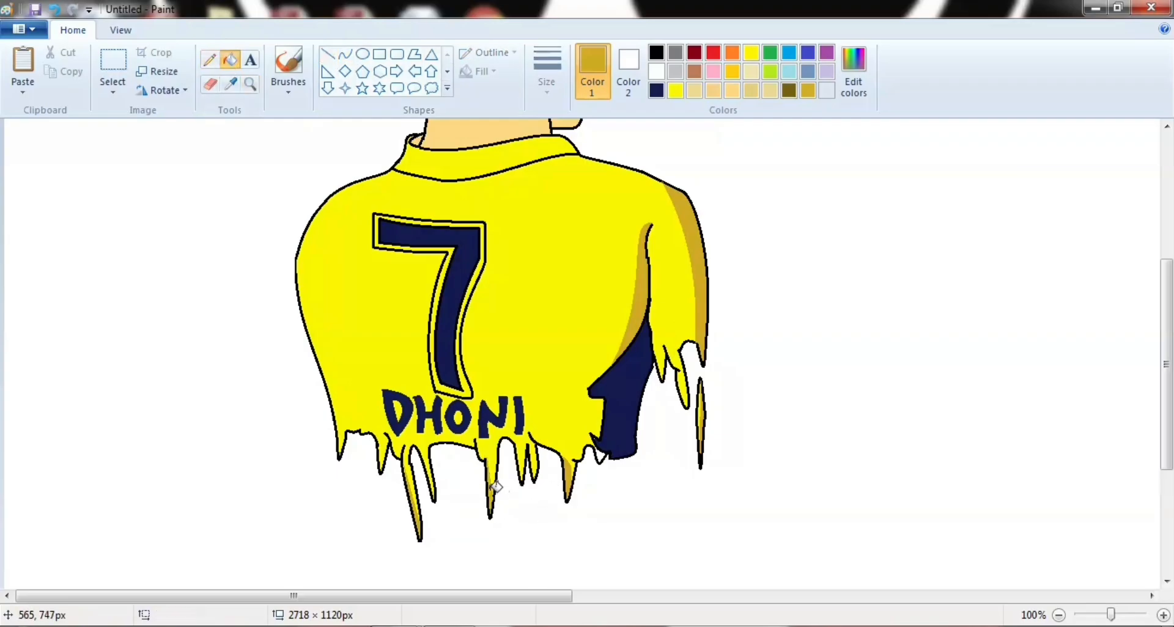
pyautogui.scroll(5, 633, 544)
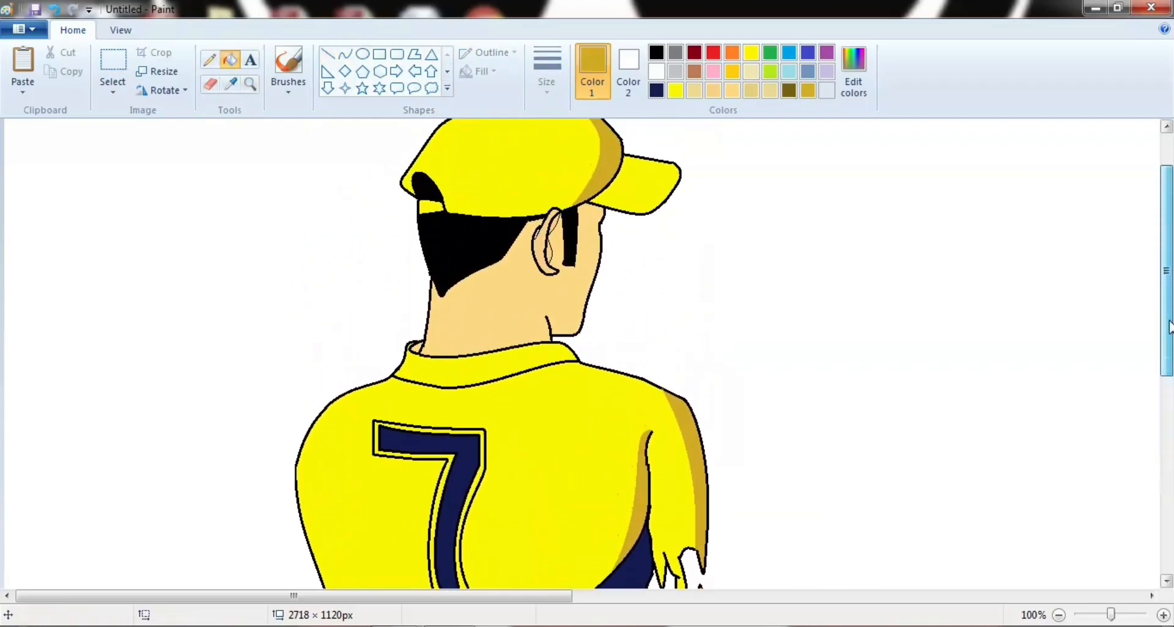